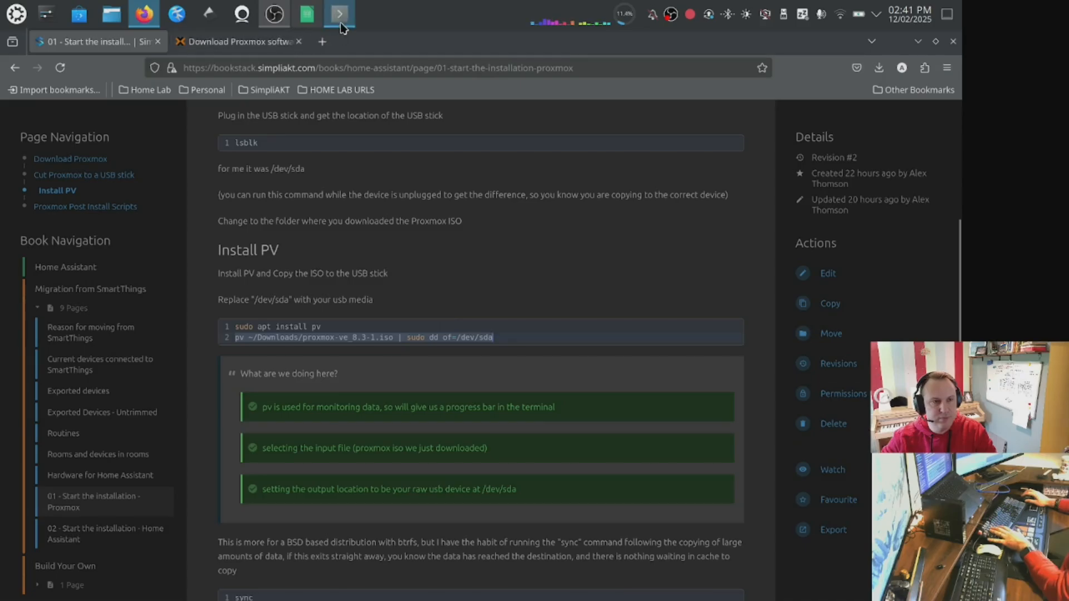
In the terminal, paste and run the pv command that writes proxmox-ve_8.3-1.iso to /dev/sda.
{"action": "left_click", "coordinate": [342, 28]}
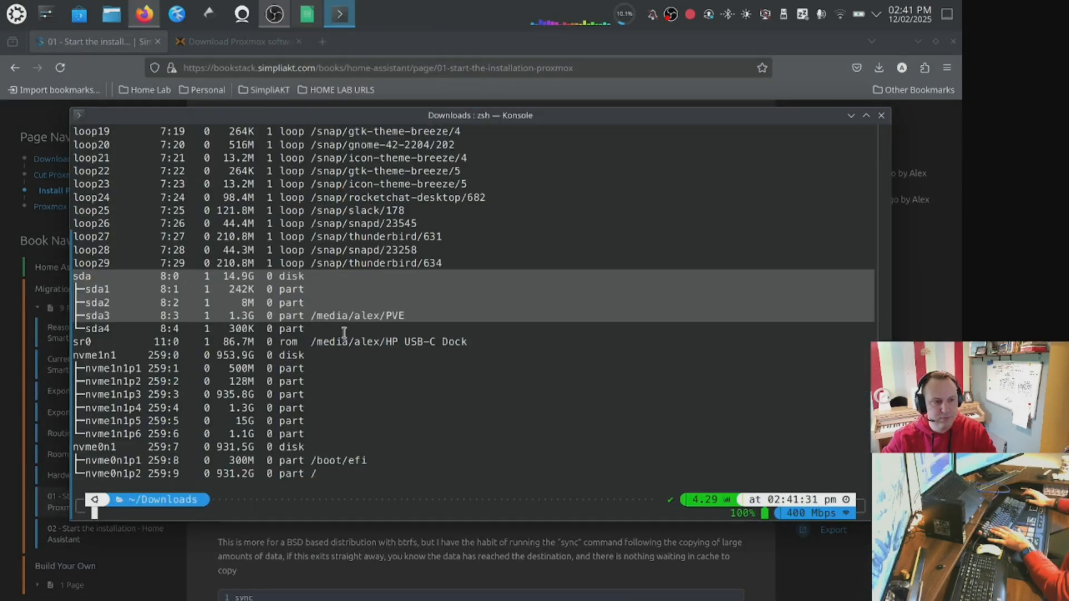
{"action": "right_click", "coordinate": [375, 383]}
{"action": "left_click", "coordinate": [424, 394]}
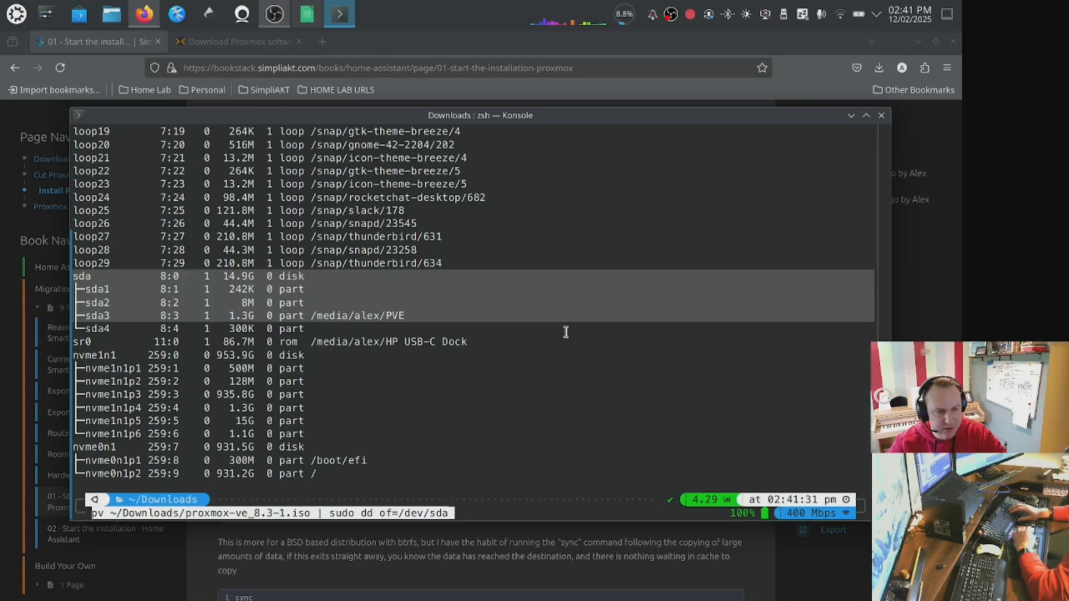
{"action": "key", "text": "Return"}
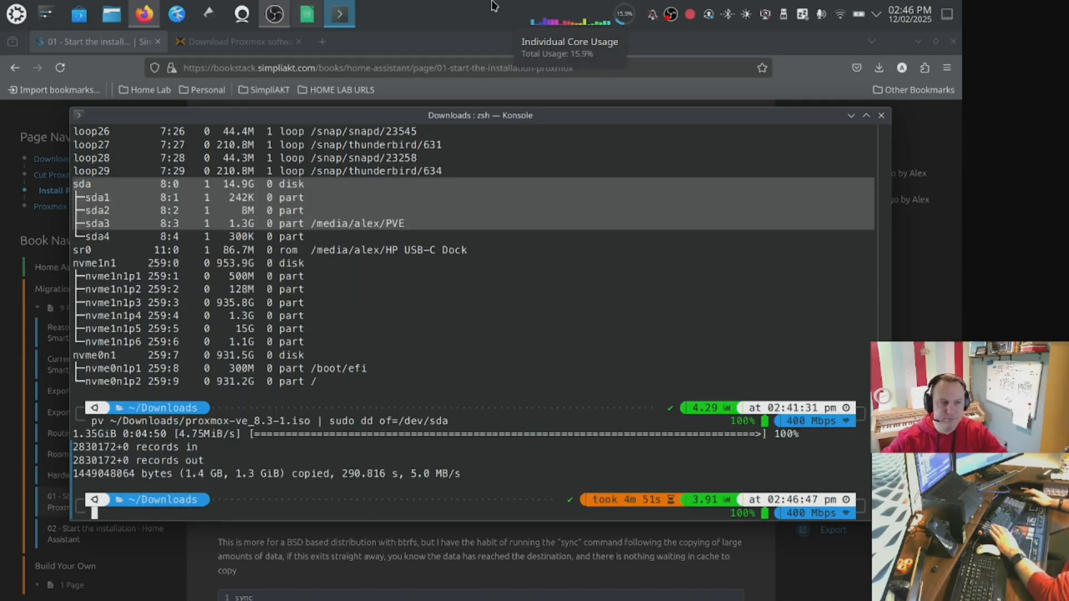
Check the guide, then run sync in the terminal to flush cached data to the USB stick.
{"action": "left_click", "coordinate": [389, 56]}
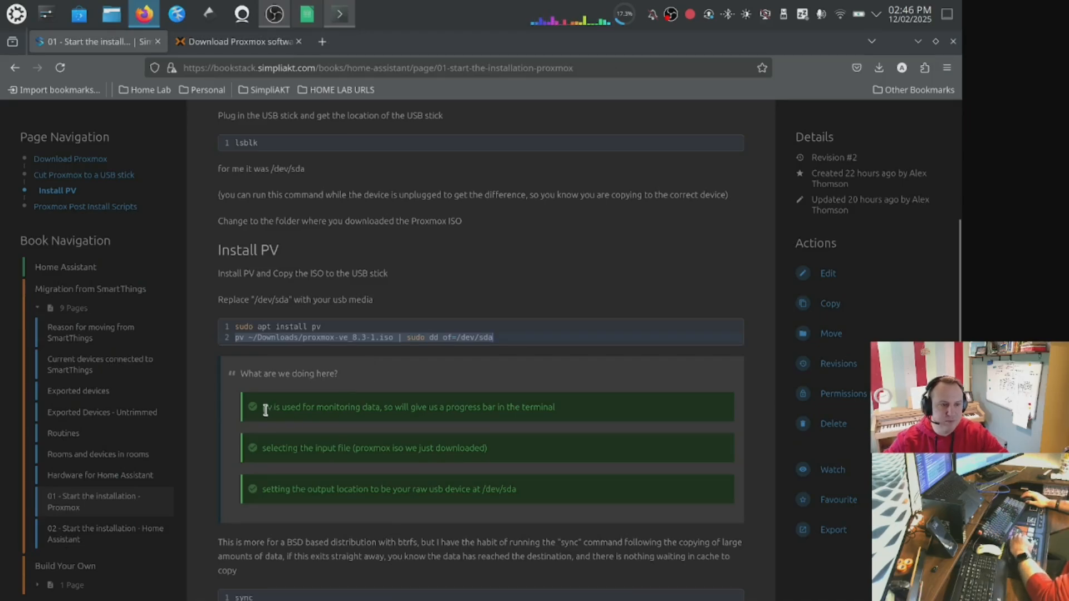
{"action": "scroll", "coordinate": [266, 410], "scroll_direction": "down", "scroll_amount": 3}
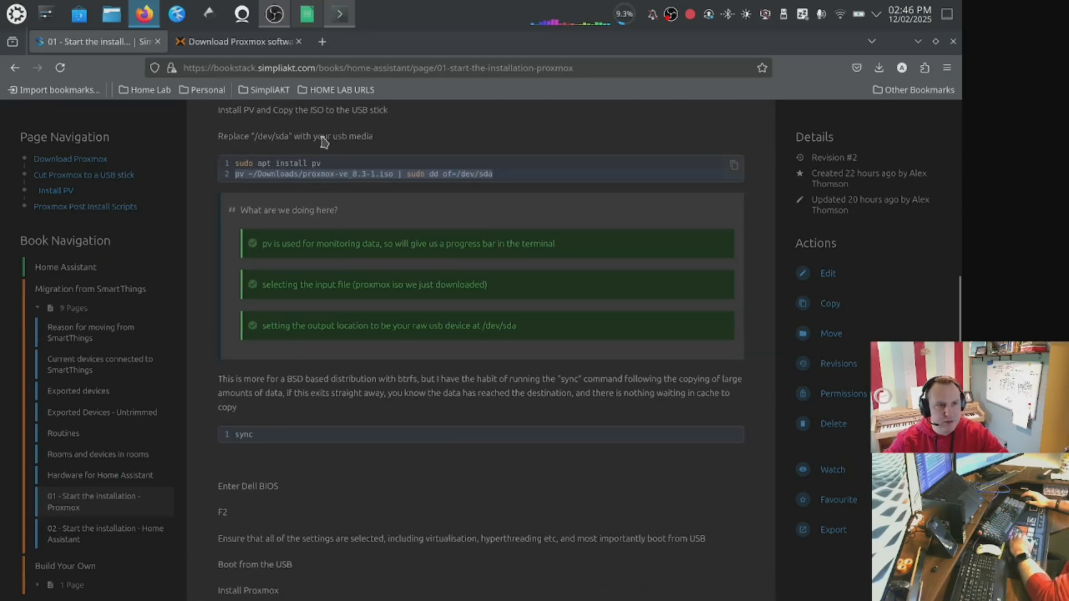
{"action": "left_click", "coordinate": [339, 14]}
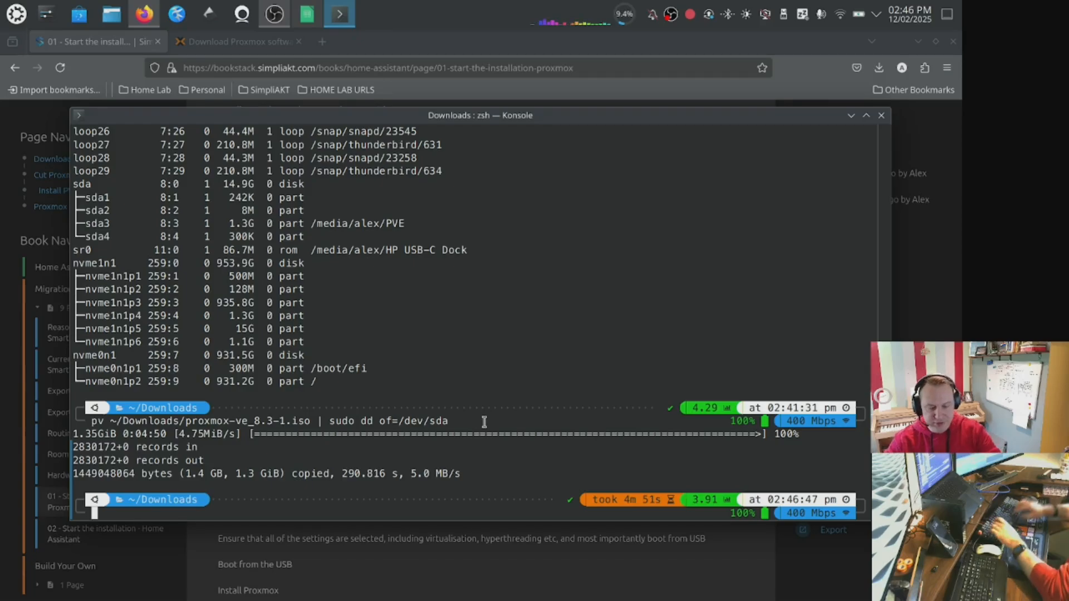
{"action": "type", "text": "sy"}
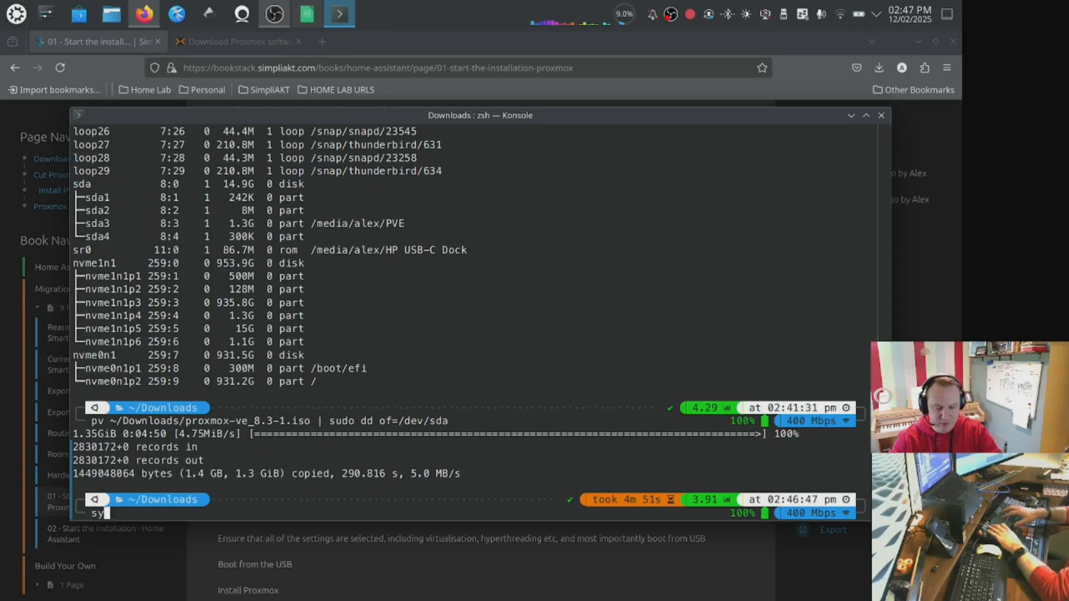
{"action": "type", "text": "cnc"}
{"action": "key", "text": "Return"}
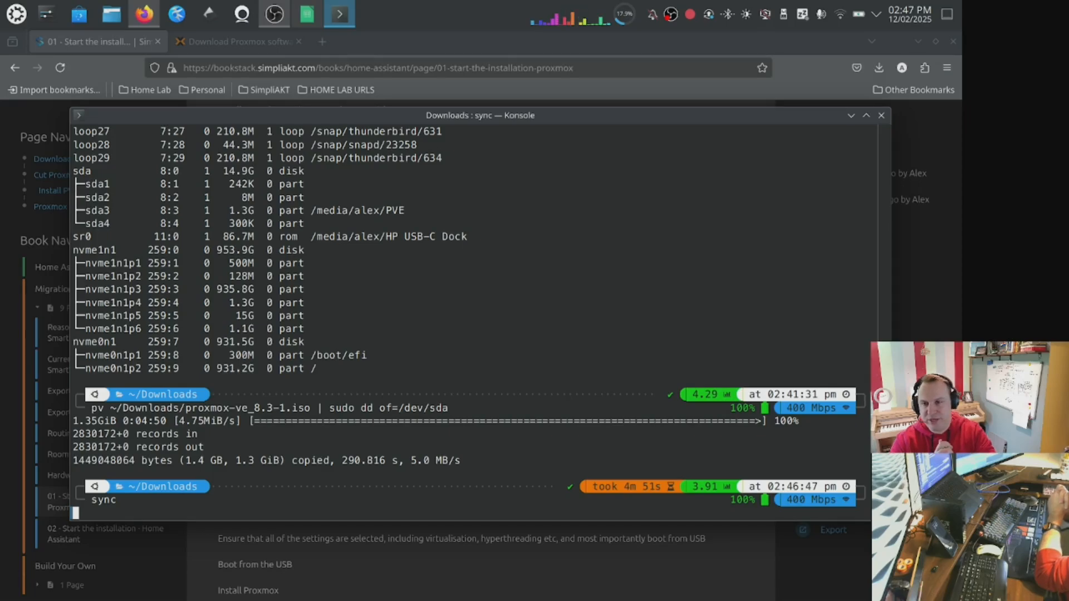
Open the PVE USB drive in the file manager and view Release.txt to check the written installer.
{"action": "left_click", "coordinate": [113, 24]}
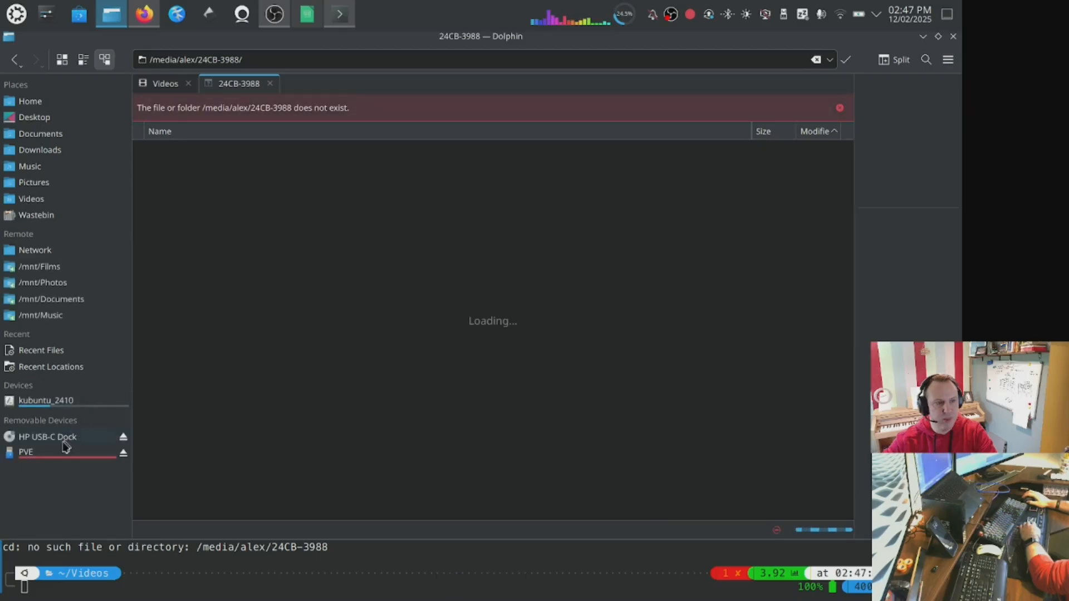
{"action": "left_click", "coordinate": [55, 455]}
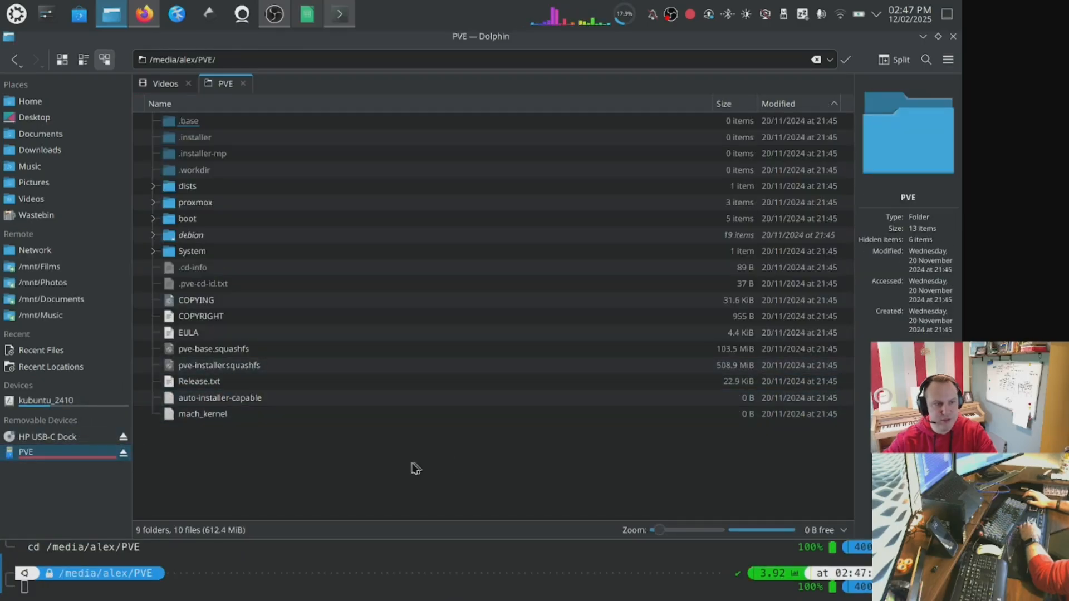
{"action": "double_click", "coordinate": [240, 382]}
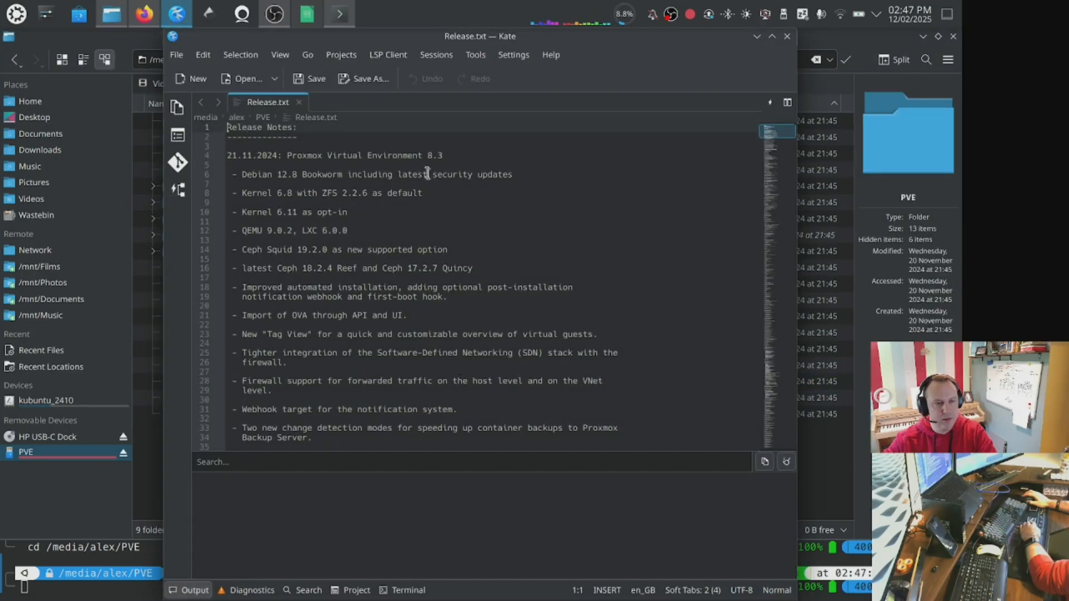
{"action": "scroll", "coordinate": [427, 178], "scroll_direction": "down", "scroll_amount": 18}
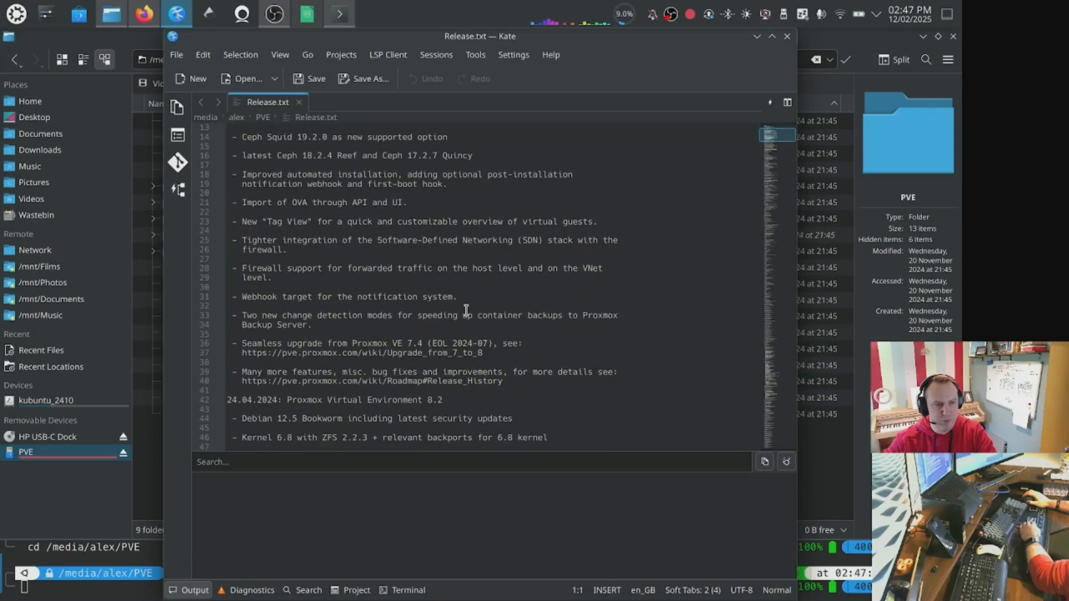
{"action": "left_click", "coordinate": [788, 36]}
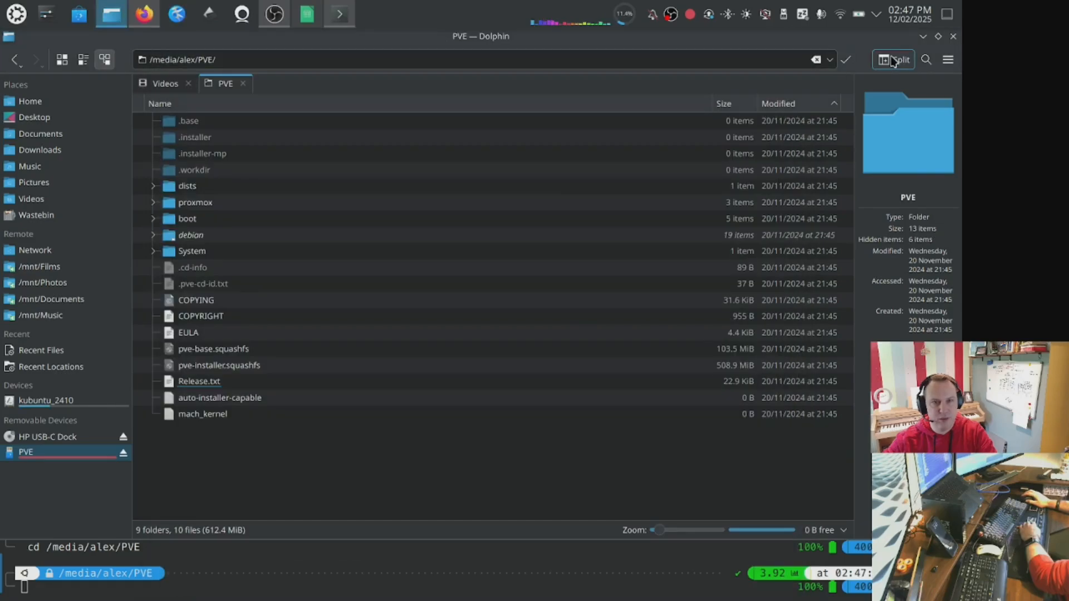
{"action": "left_click", "coordinate": [922, 36]}
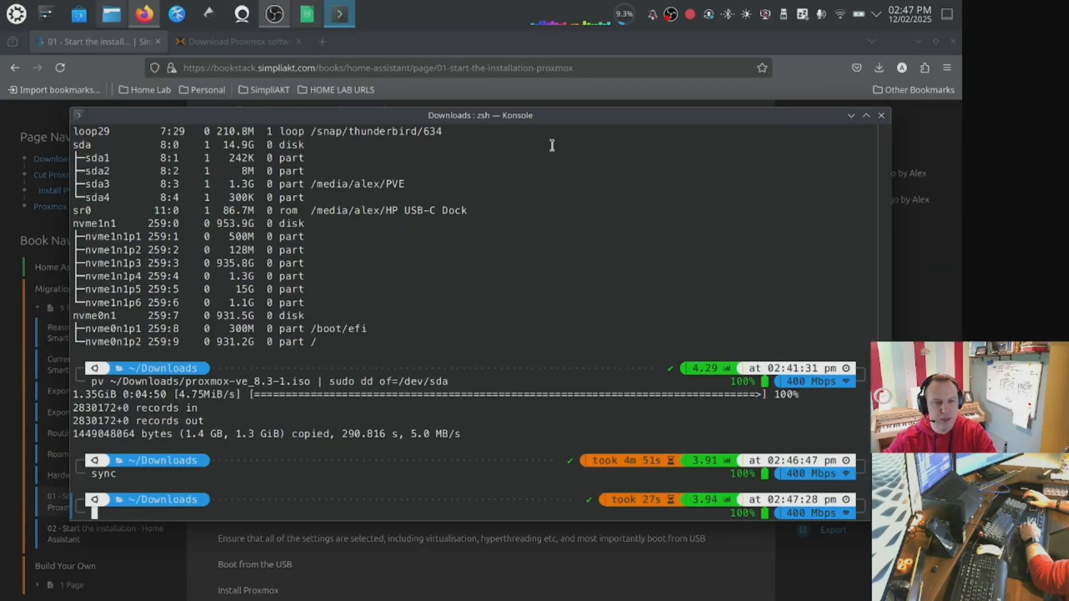
Scroll the installation guide down to the BIOS instructions.
{"action": "left_click", "coordinate": [83, 45]}
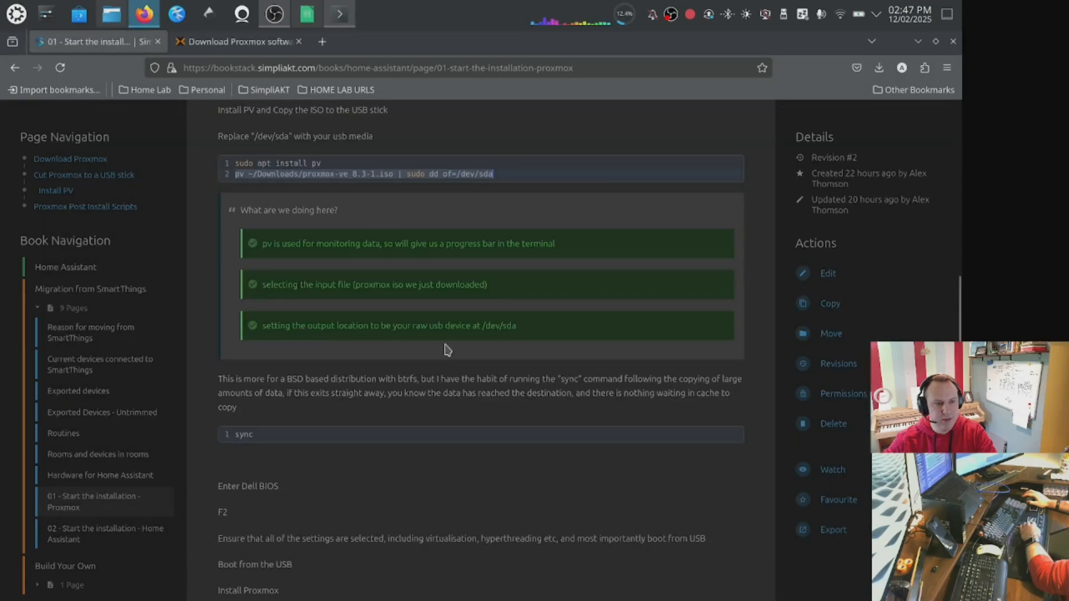
{"action": "scroll", "coordinate": [446, 350], "scroll_direction": "down", "scroll_amount": 3}
{"action": "scroll", "coordinate": [445, 350], "scroll_direction": "down", "scroll_amount": 2}
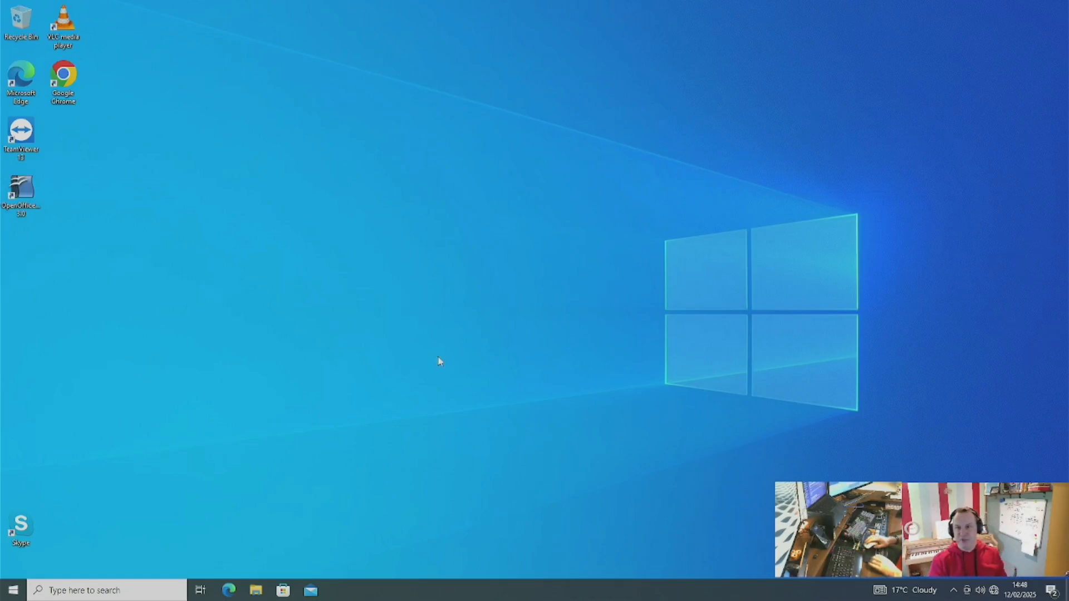
Restart the Windows PC from the Start menu power options to reach the BIOS.
{"action": "left_click", "coordinate": [12, 590]}
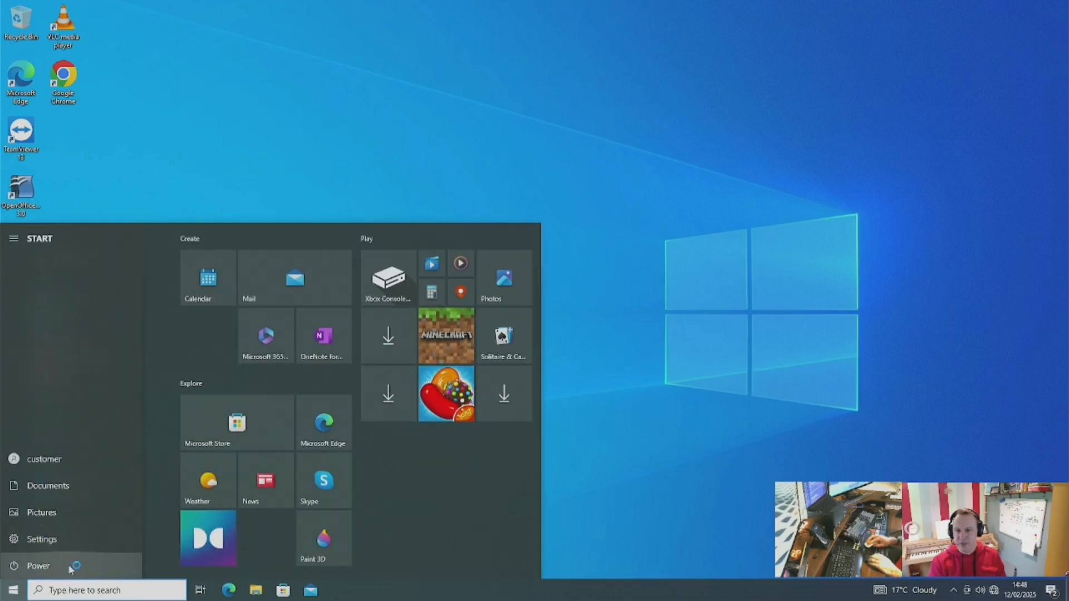
{"action": "left_click", "coordinate": [82, 563]}
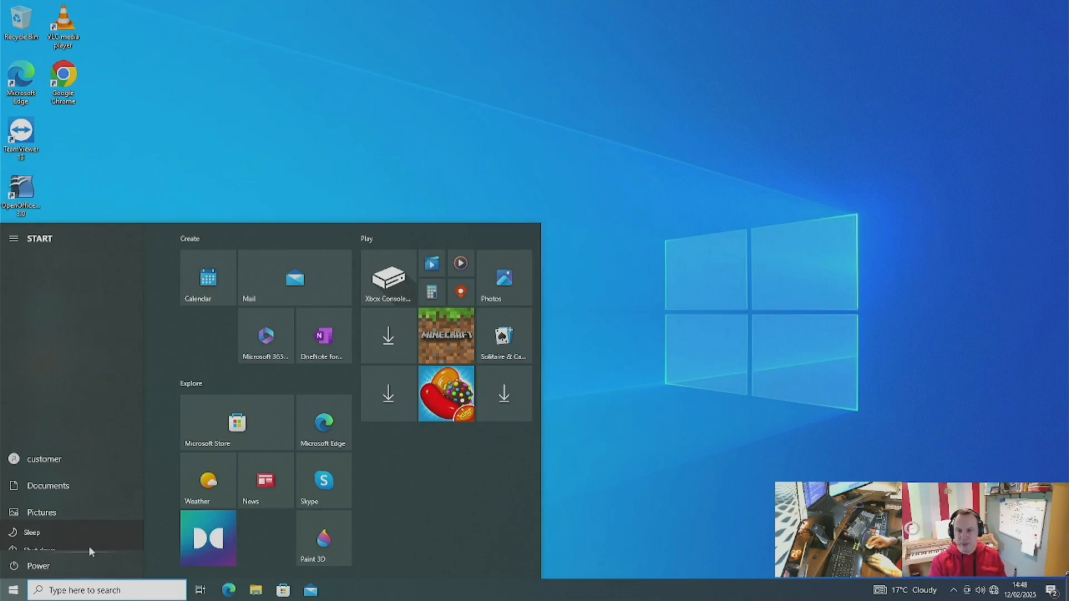
{"action": "left_click", "coordinate": [88, 537]}
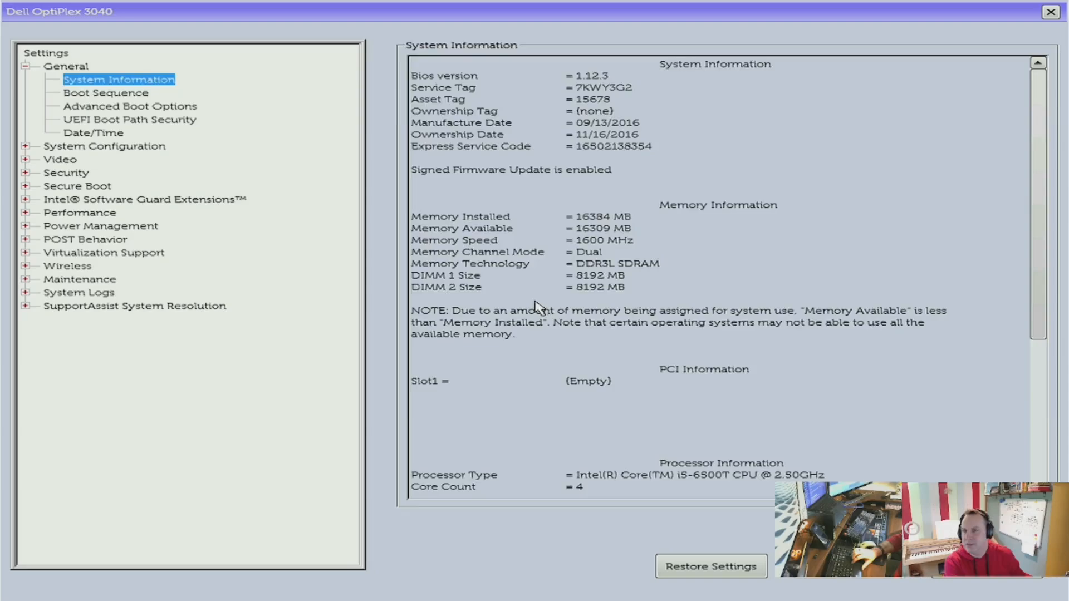
In Boot Sequence, enable USB Storage Device and move it to the top of the boot order.
{"action": "key", "text": "Down"}
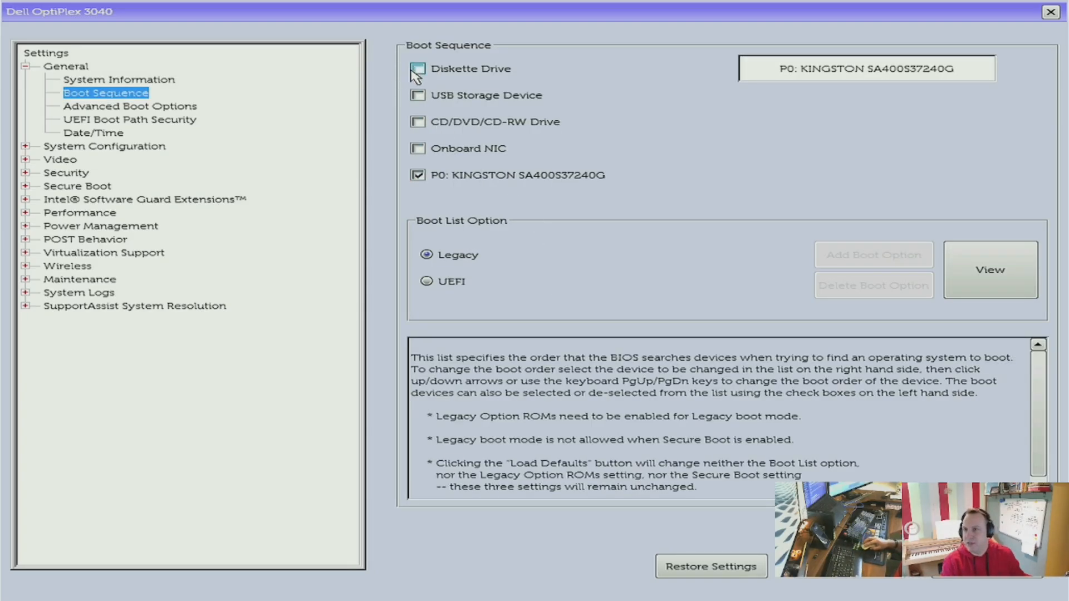
{"action": "left_click", "coordinate": [418, 95]}
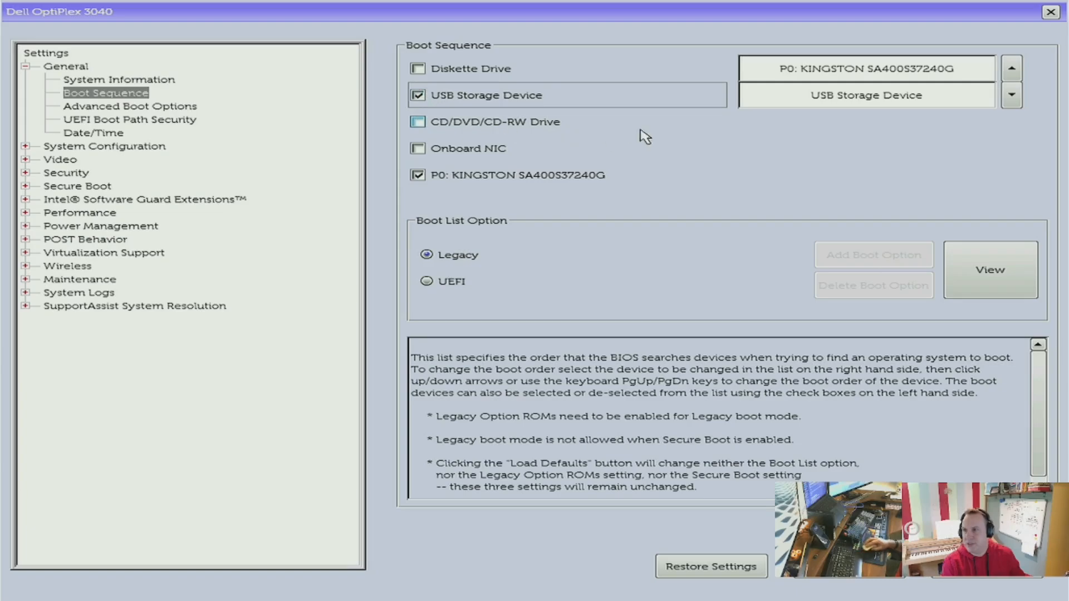
{"action": "left_click", "coordinate": [904, 96]}
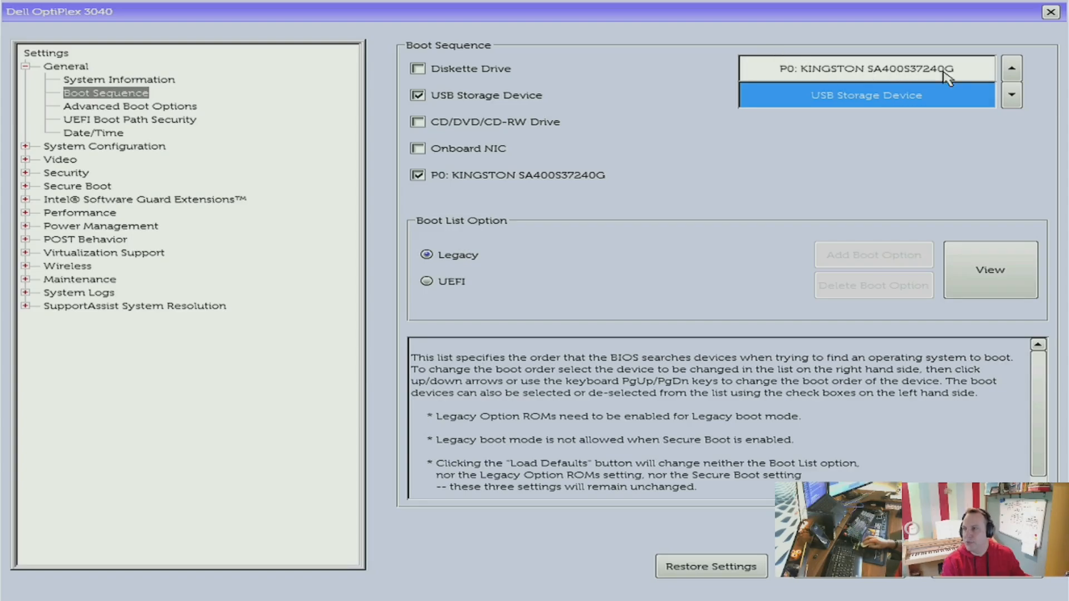
{"action": "left_click", "coordinate": [1013, 70]}
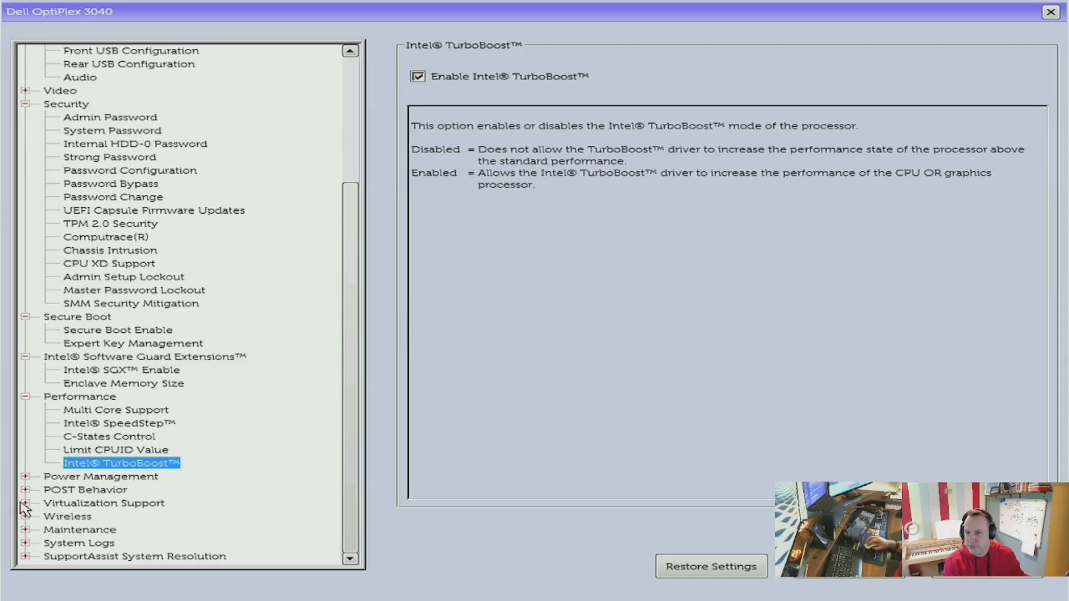
Under Virtualization Support, check Virtualization and enable VT for Direct I/O.
{"action": "left_click", "coordinate": [25, 503]}
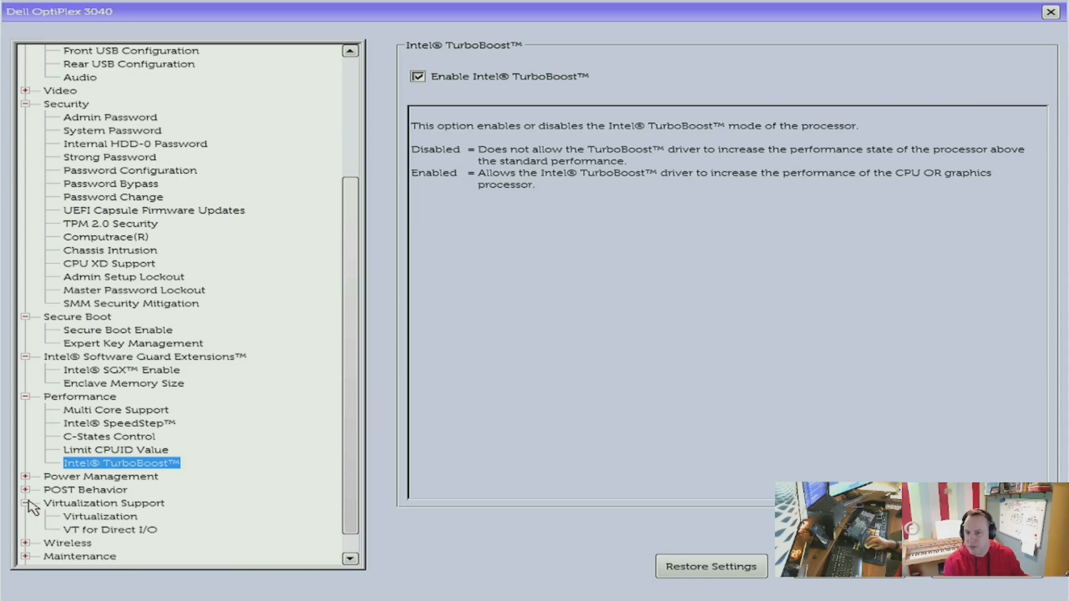
{"action": "left_click", "coordinate": [101, 517]}
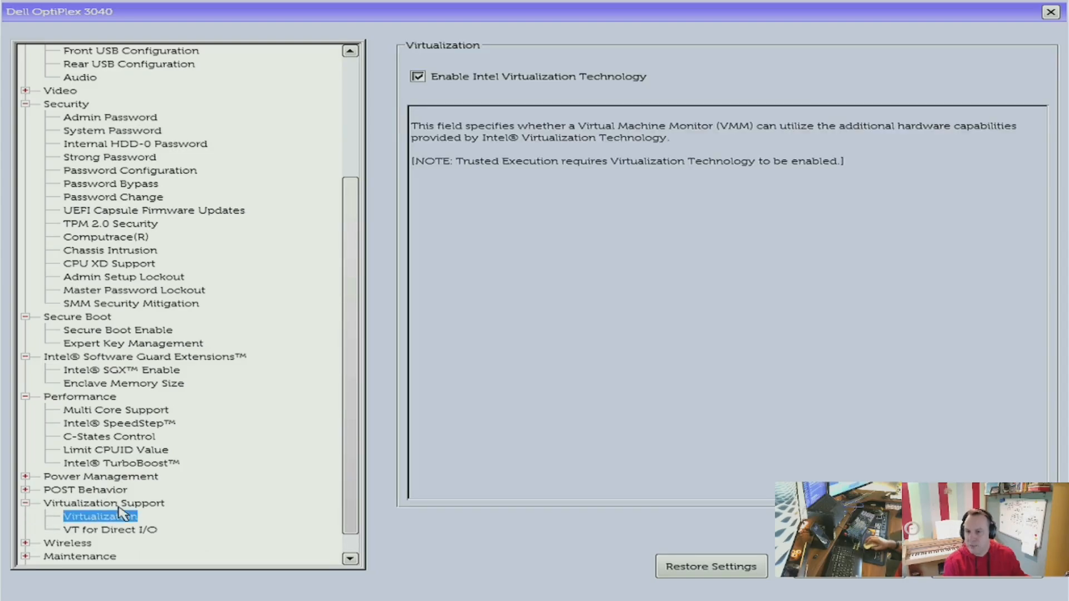
{"action": "left_click", "coordinate": [138, 530]}
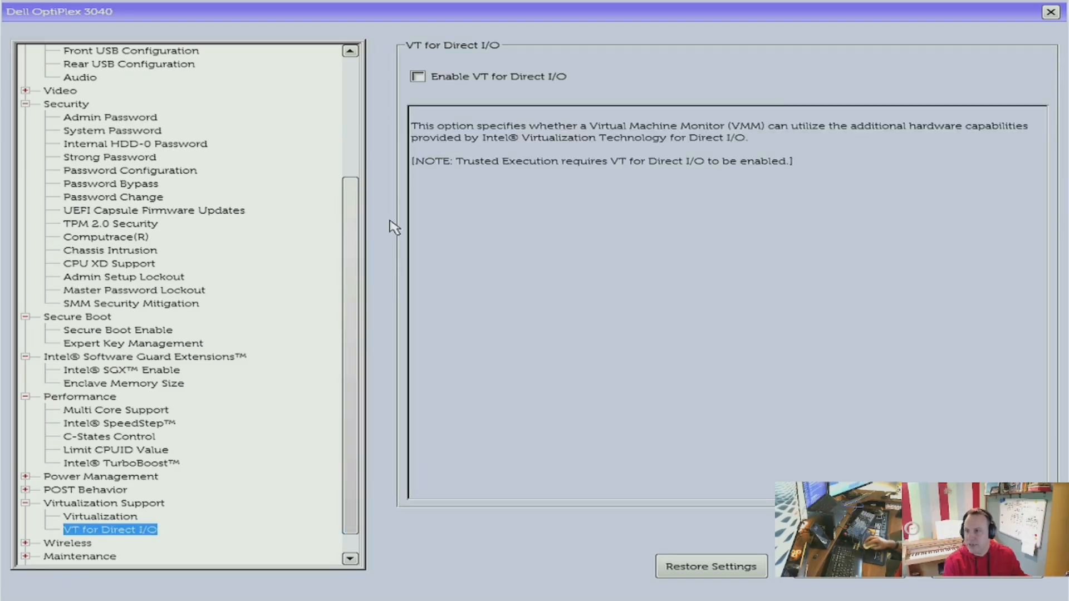
{"action": "left_click", "coordinate": [418, 76]}
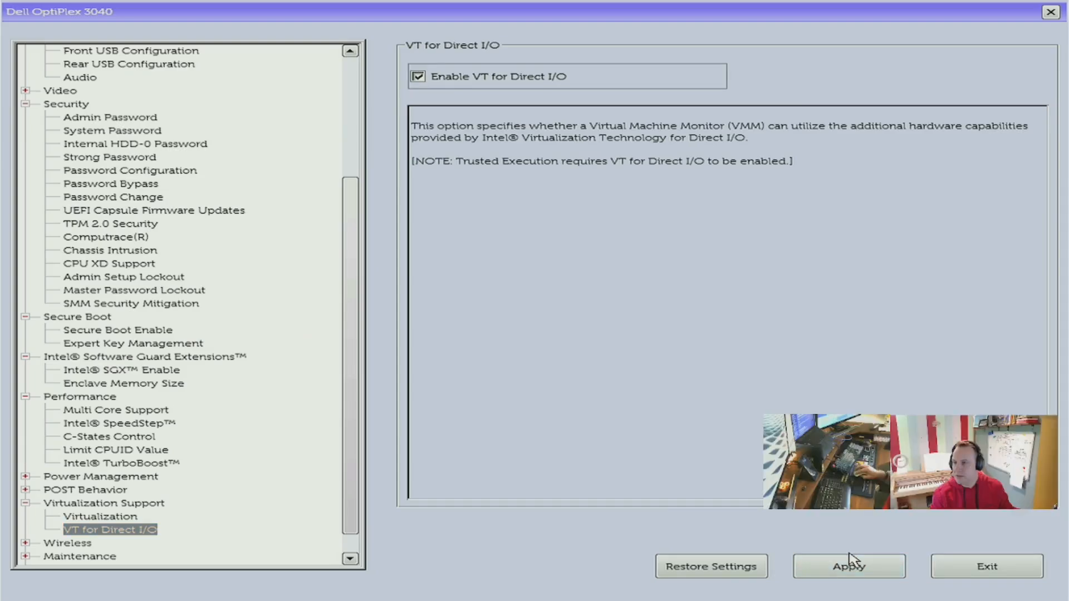
Apply the BIOS changes without saving custom user settings, then exit the BIOS setup.
{"action": "left_click", "coordinate": [845, 562]}
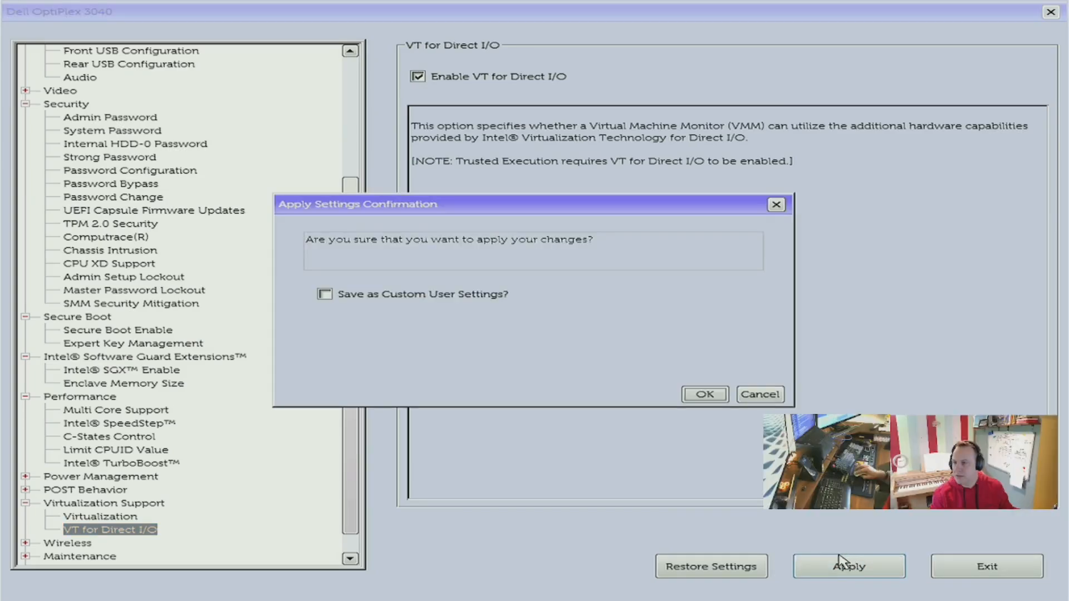
{"action": "left_click", "coordinate": [693, 395]}
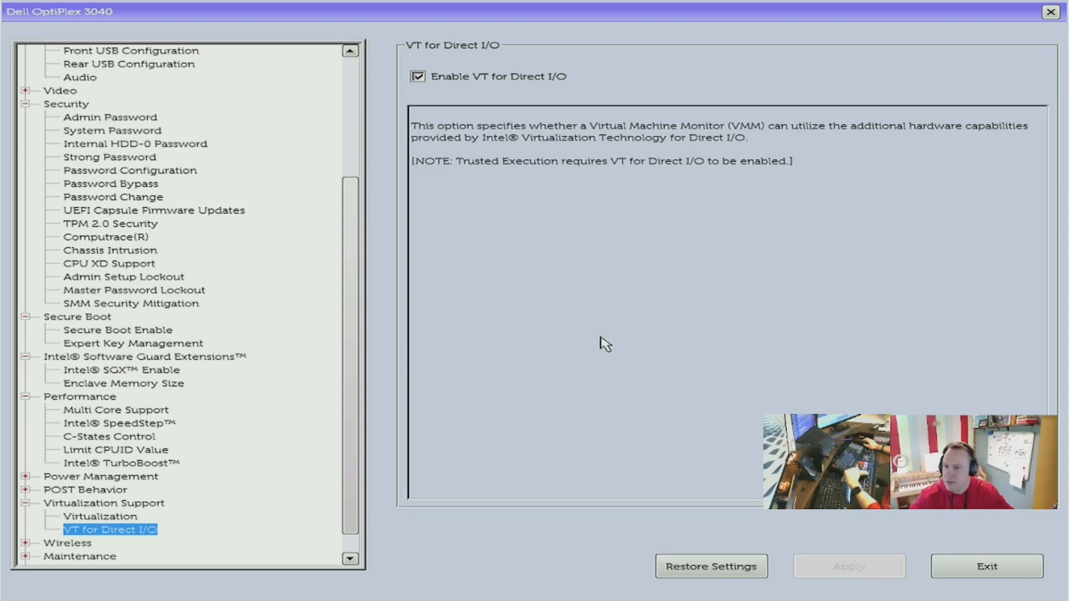
{"action": "scroll", "coordinate": [601, 338], "scroll_direction": "down", "scroll_amount": 2}
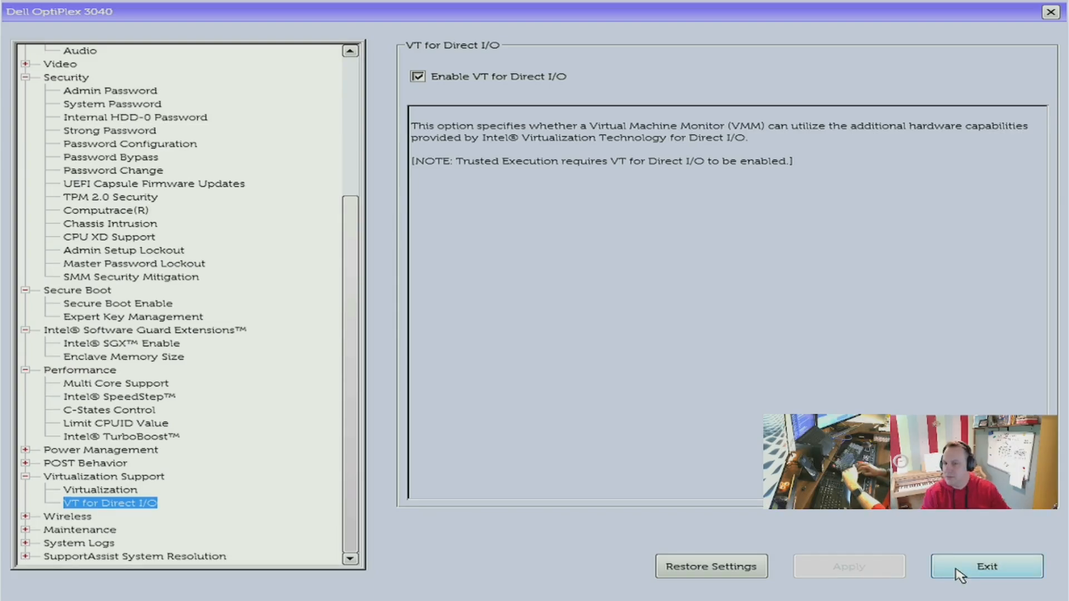
{"action": "left_click", "coordinate": [955, 568]}
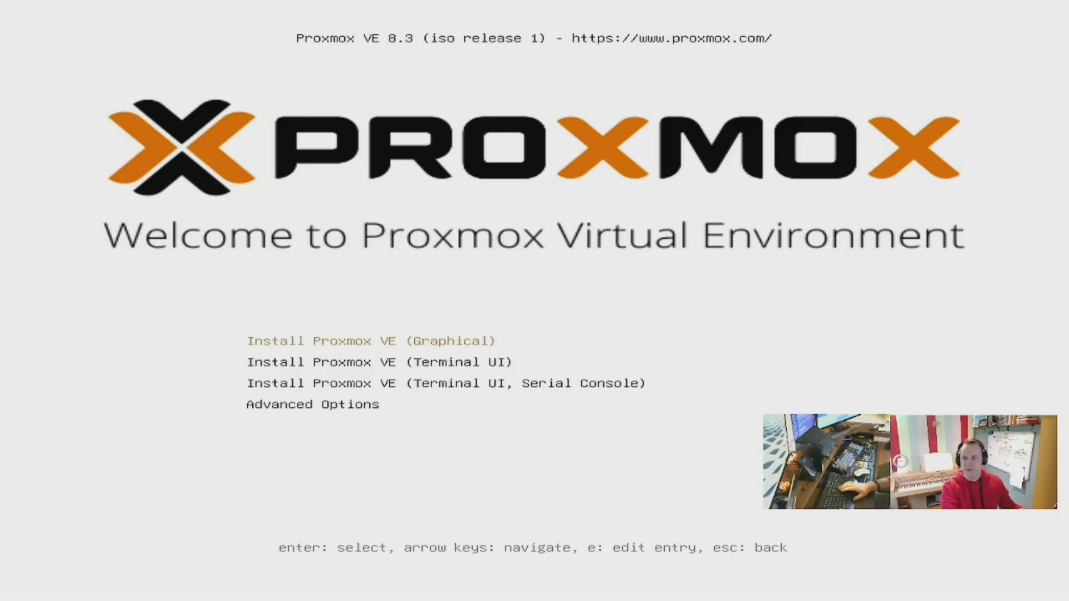
Start Install Proxmox VE (Graphical) and accept the end user license agreement.
{"action": "key", "text": "Return"}
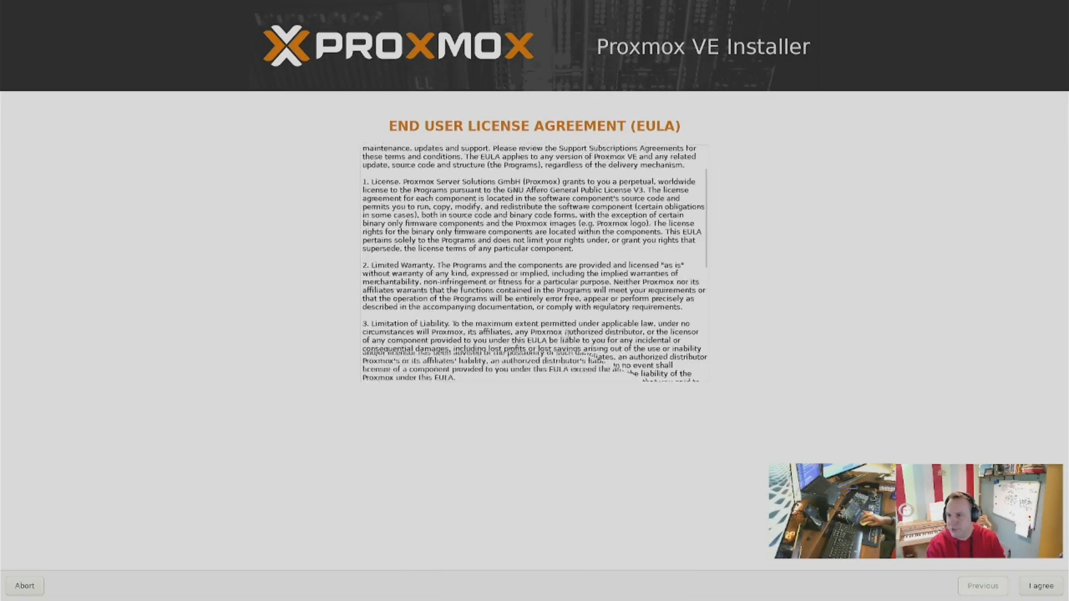
{"action": "scroll", "coordinate": [568, 338], "scroll_direction": "down", "scroll_amount": 10}
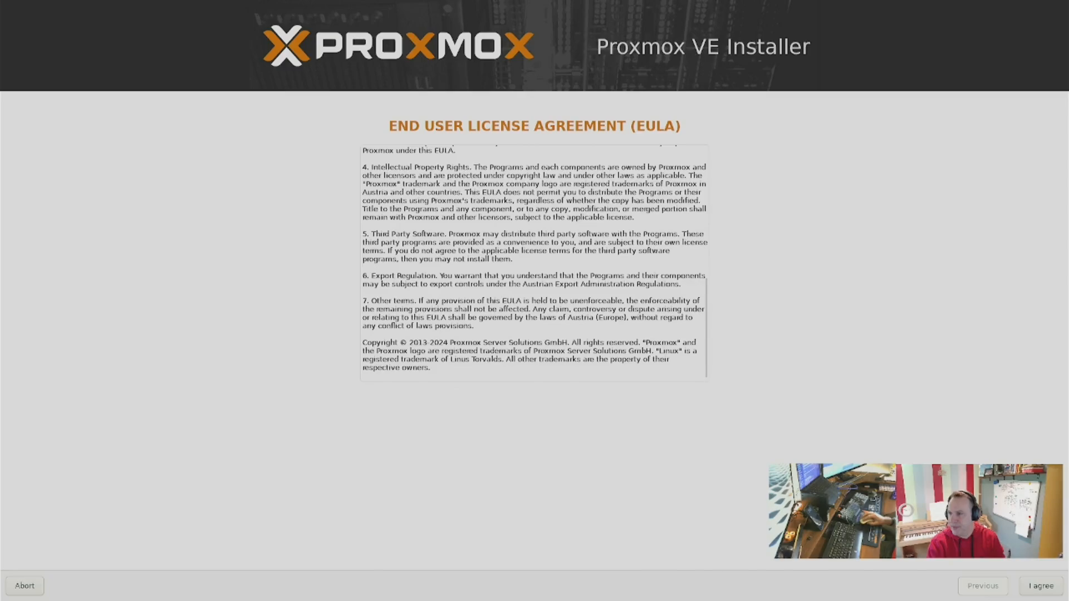
{"action": "left_click", "coordinate": [1027, 588]}
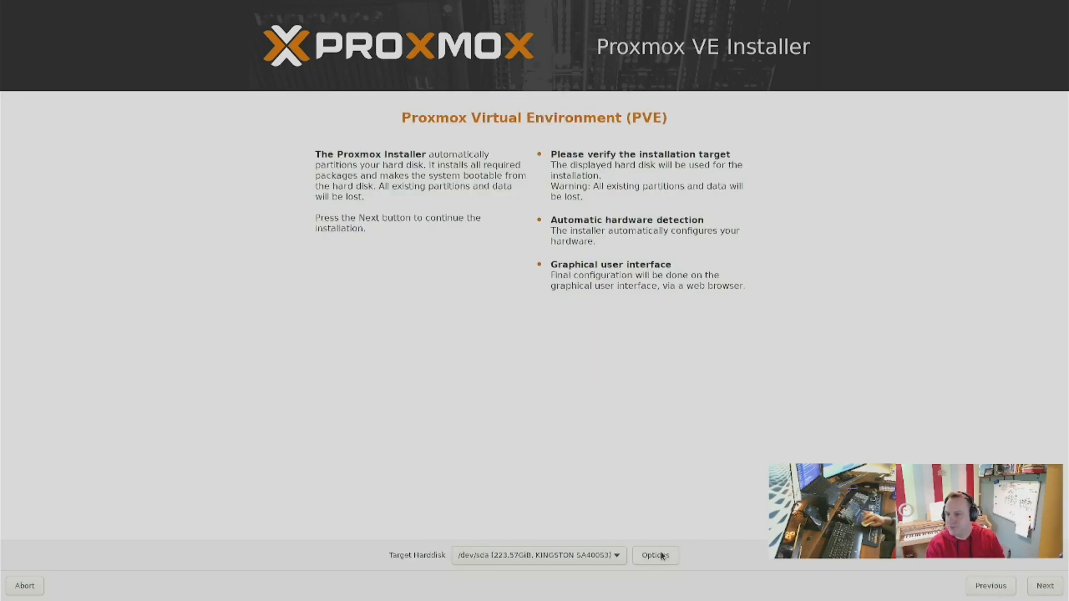
Keep /dev/sda (KINGSTON SA400S3) as the installation target disk and continue.
{"action": "left_click", "coordinate": [611, 557]}
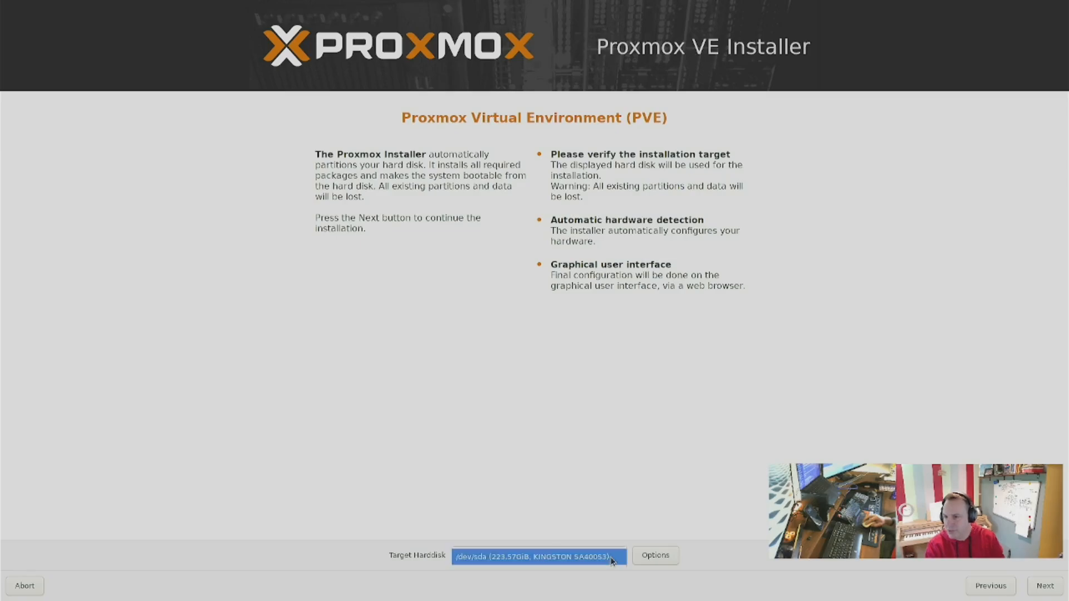
{"action": "left_click", "coordinate": [611, 557]}
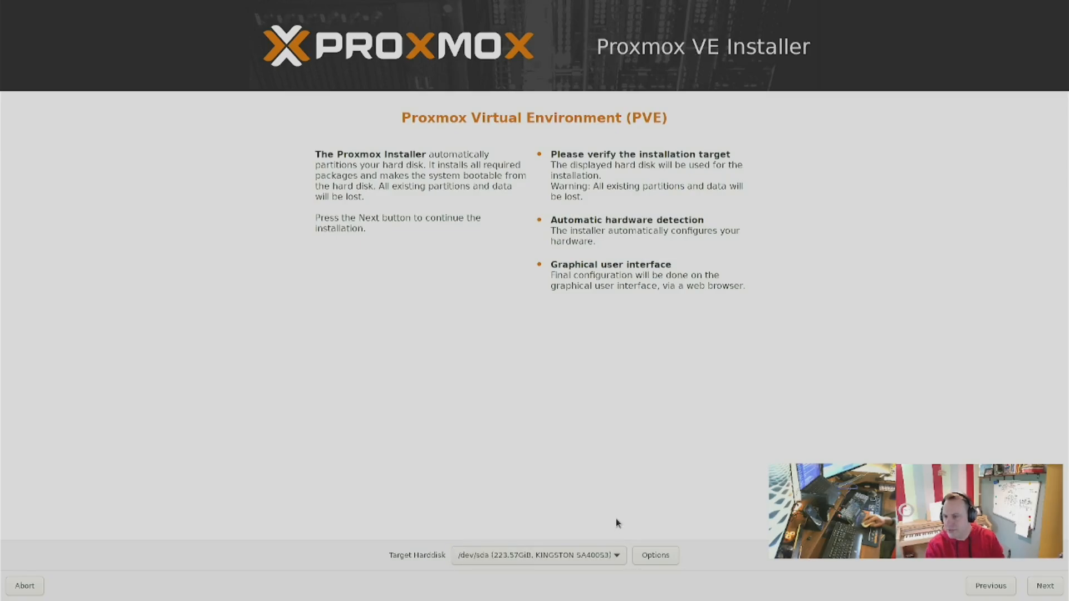
{"action": "left_click", "coordinate": [1045, 586]}
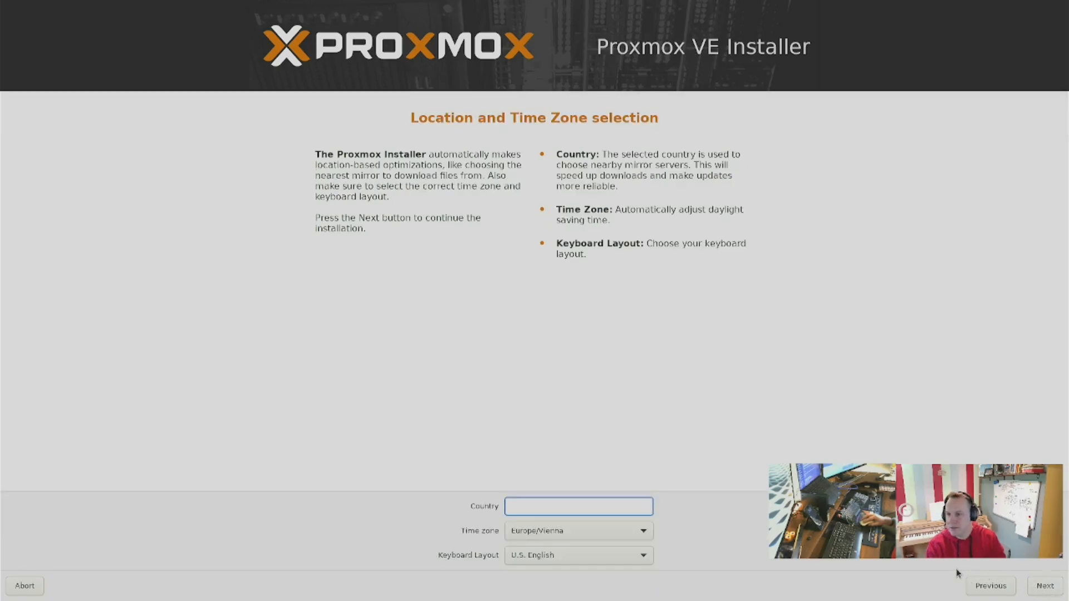
Set the country to United Kingdom, keeping Europe/London time zone and United Kingdom keyboard, and continue.
{"action": "type", "text": "un"}
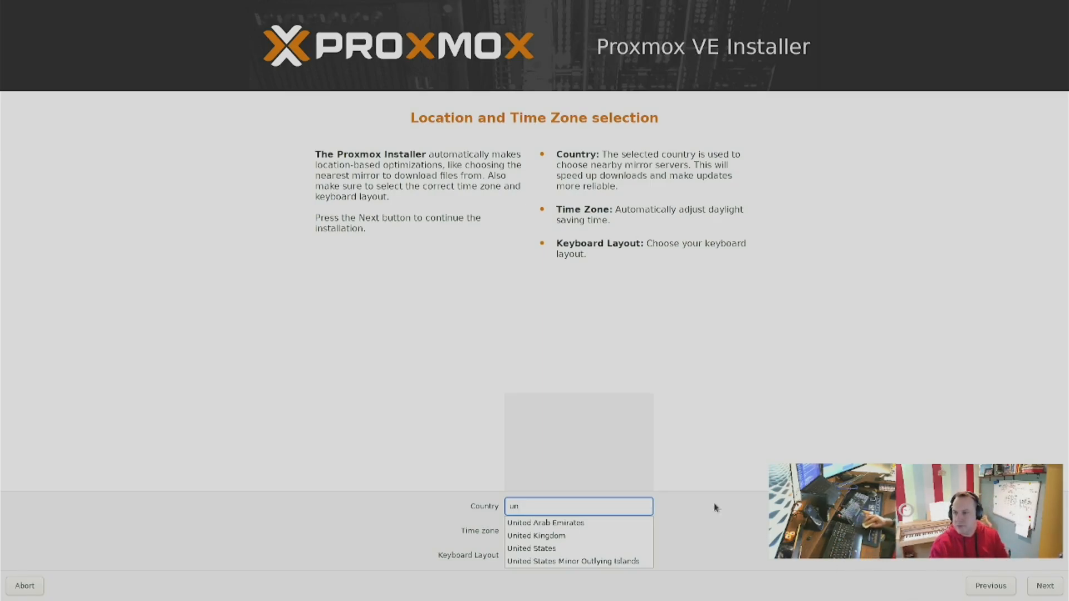
{"action": "left_click", "coordinate": [621, 536]}
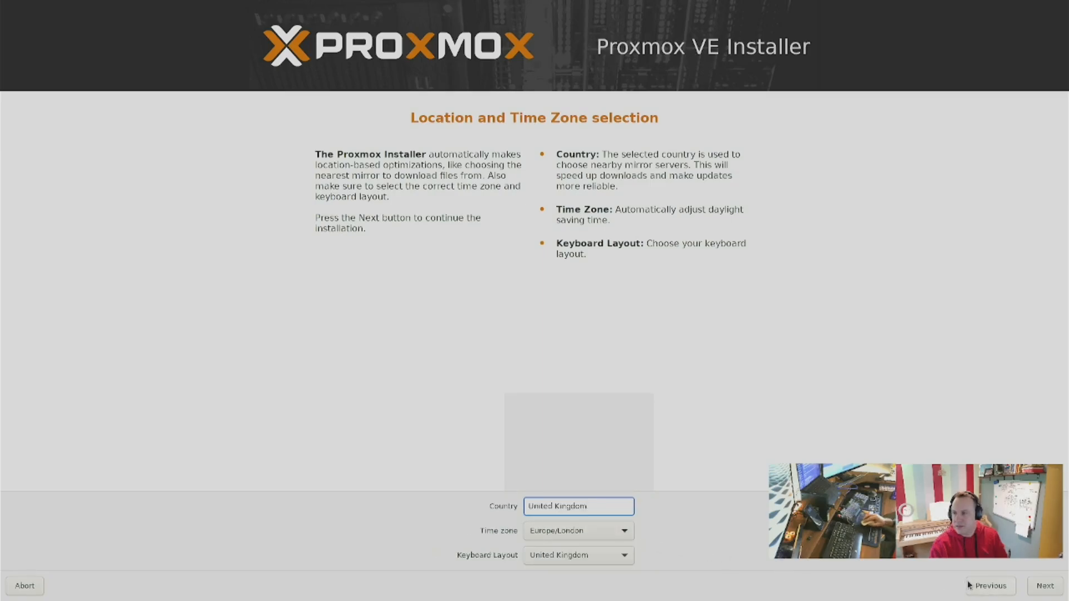
{"action": "left_click", "coordinate": [1043, 589]}
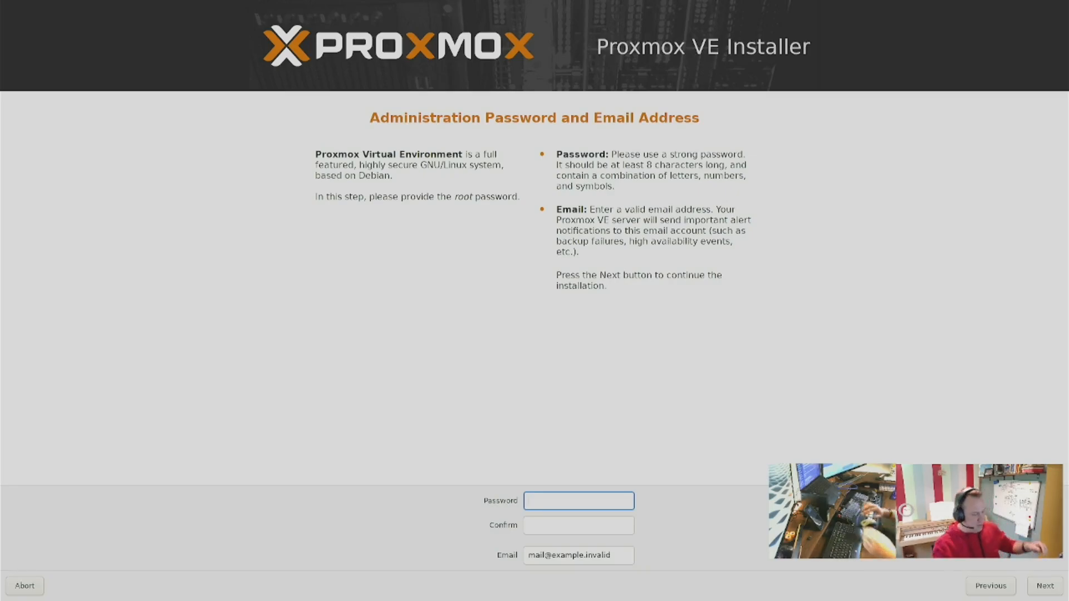
Enter and confirm the root password, fill in the administrator's e-mail address, and continue.
{"action": "type", "text": "p"}
{"action": "type", "text": "*********"}
{"action": "key", "text": "Tab"}
{"action": "type", "text": "**********"}
{"action": "key", "text": "Tab"}
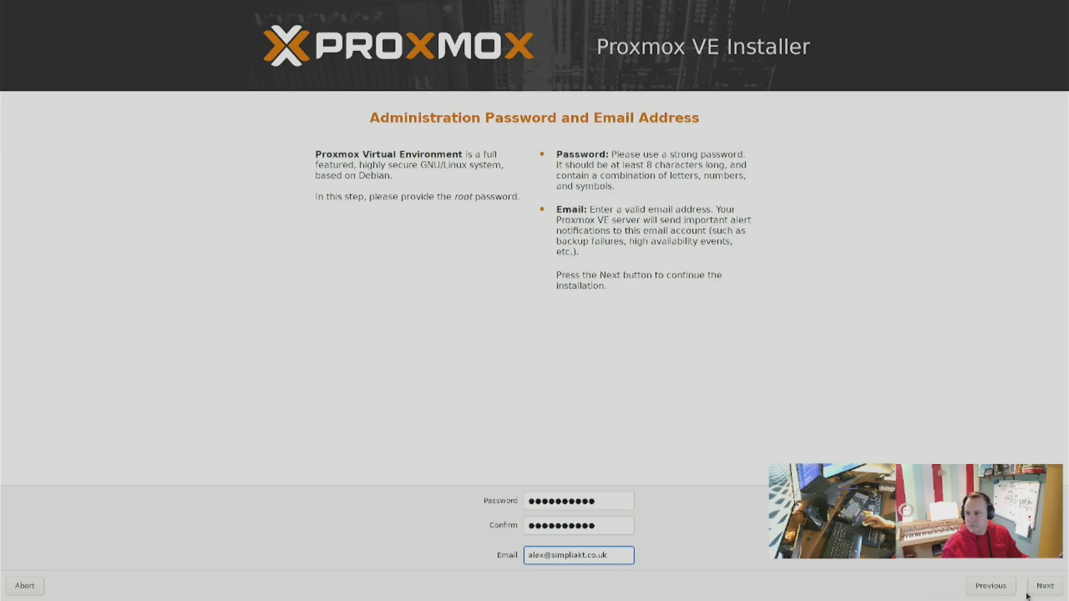
{"action": "left_click", "coordinate": [1044, 589]}
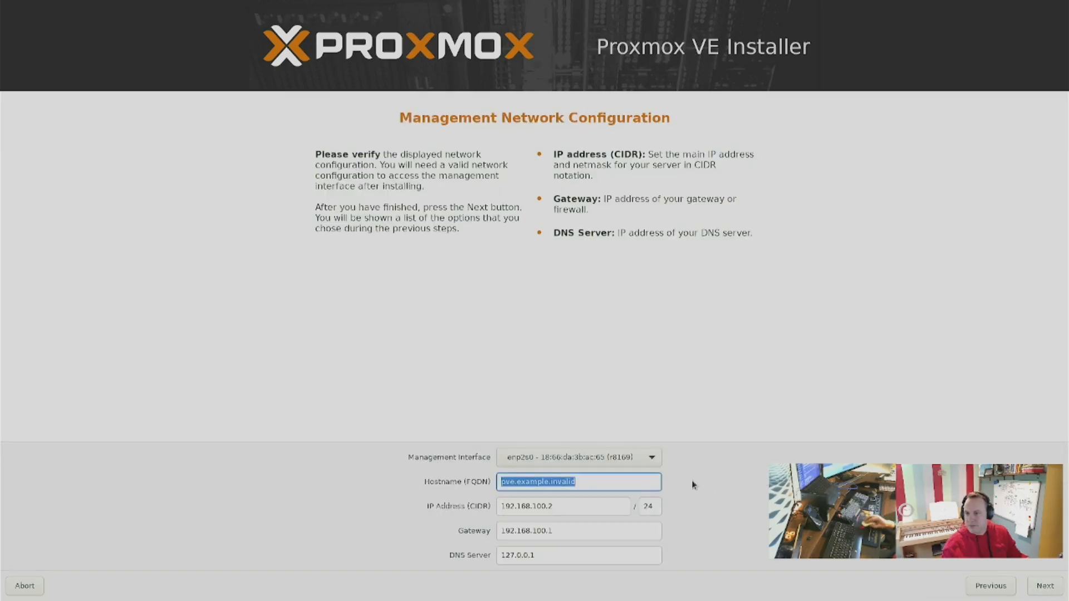
Replace the hostname with Proxmox2.
{"action": "left_click", "coordinate": [627, 487]}
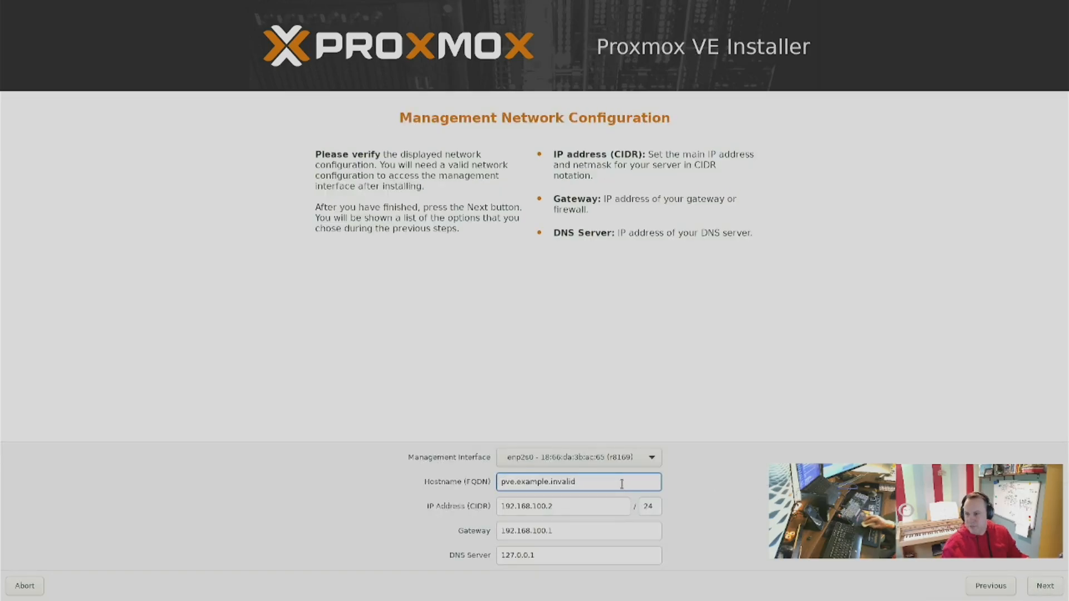
{"action": "left_click_drag", "start_coordinate": [607, 483], "coordinate": [500, 480]}
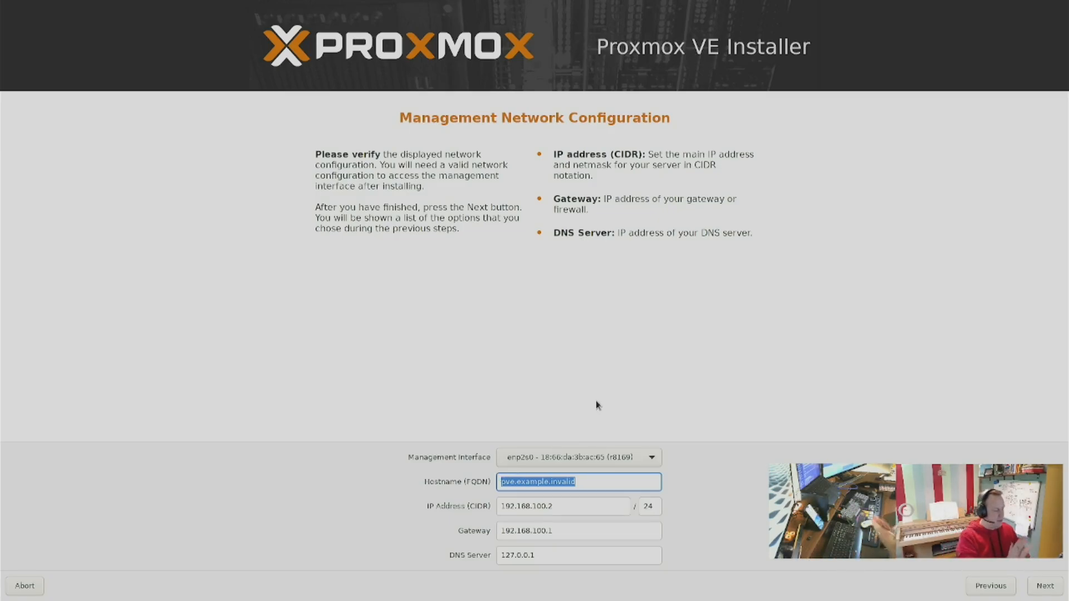
{"action": "type", "text": "P"}
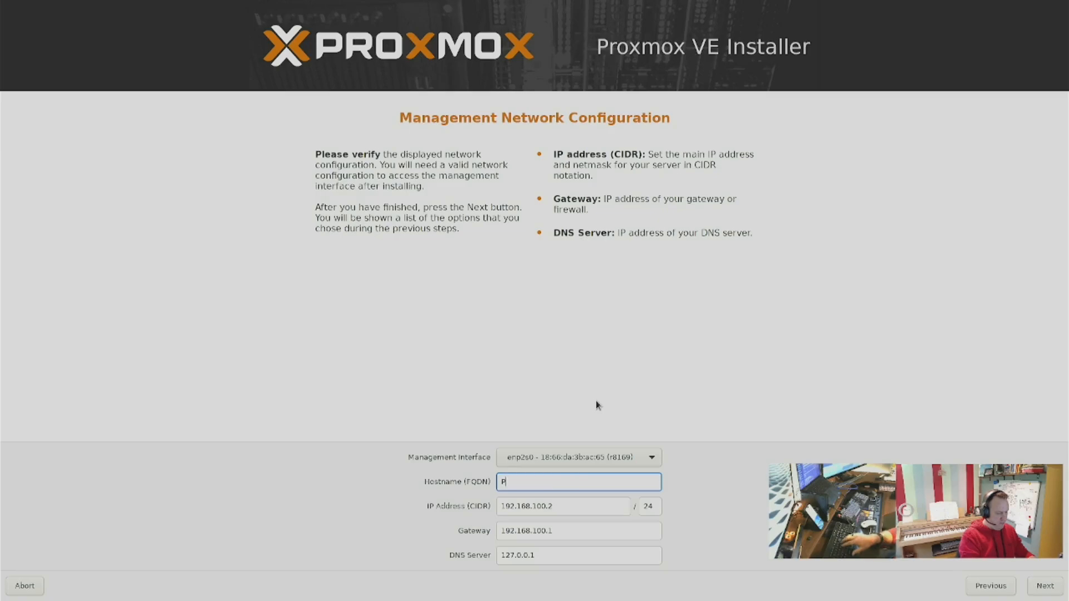
{"action": "type", "text": "oxmox2"}
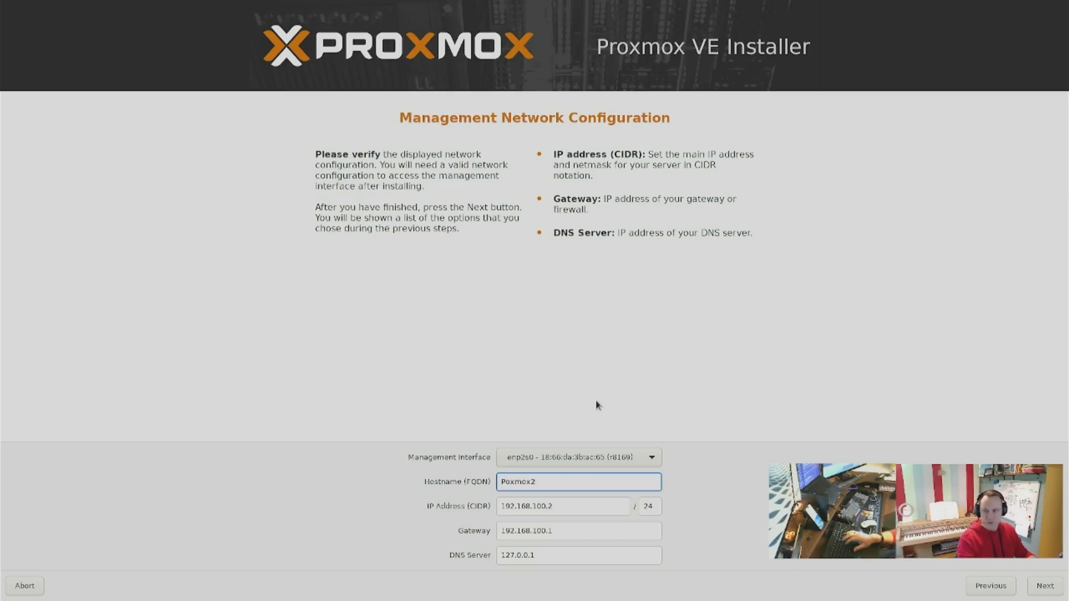
Set the management IP address to 192.168.101.241 with a /23 prefix.
{"action": "key", "text": "Tab"}
{"action": "type", "text": "192."}
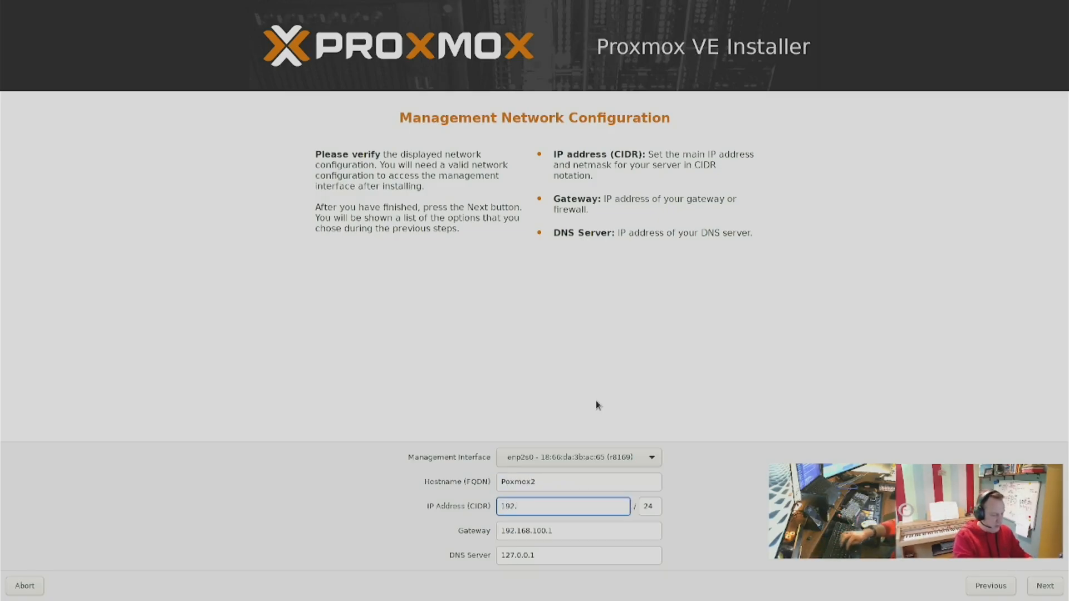
{"action": "type", "text": "168.1"}
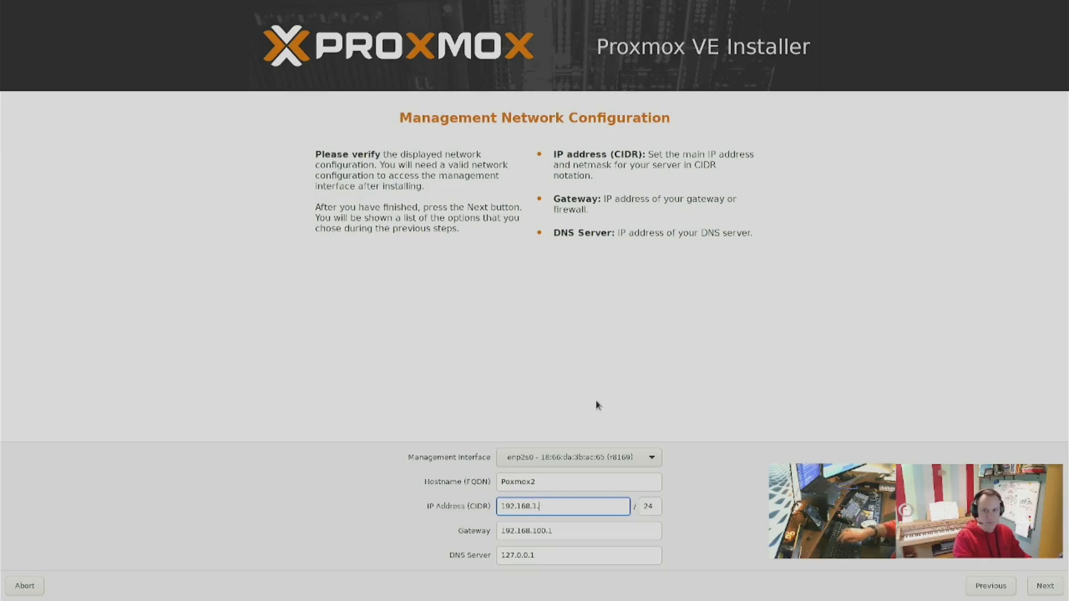
{"action": "type", "text": "01."}
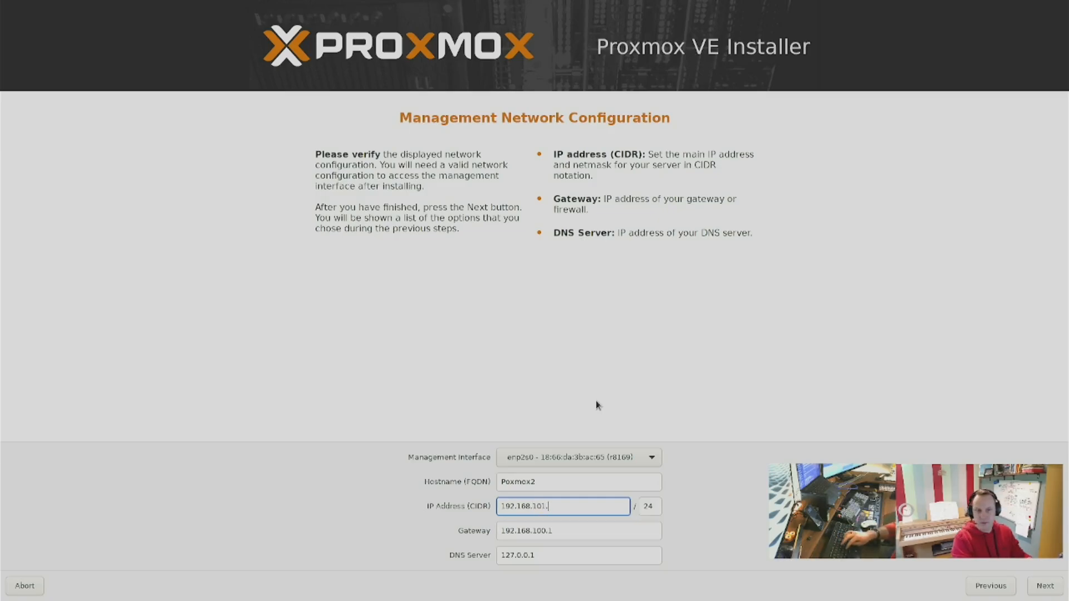
{"action": "type", "text": "241"}
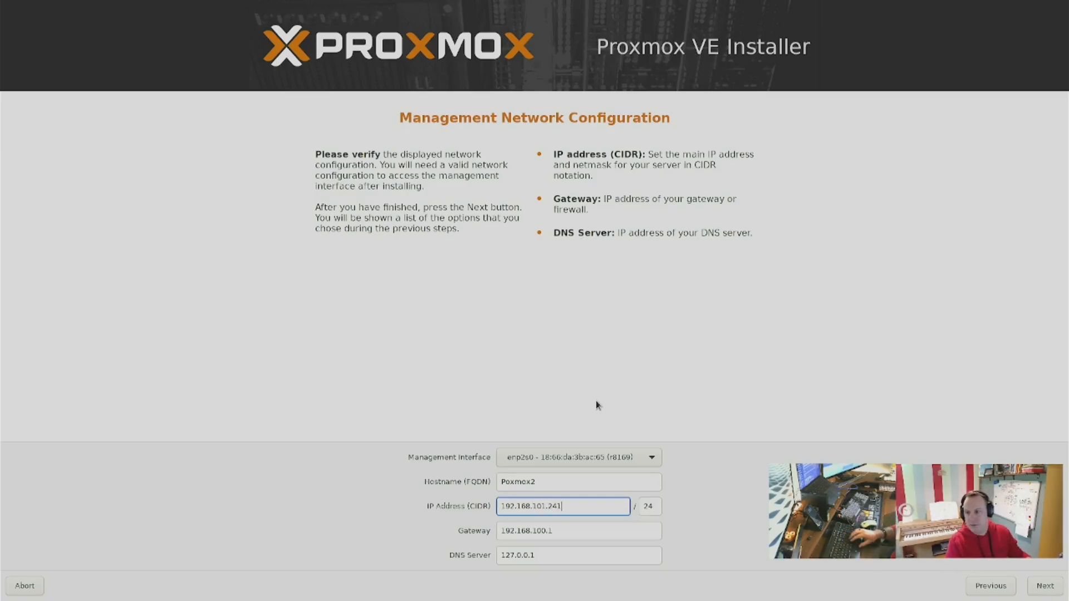
{"action": "key", "text": "Tab"}
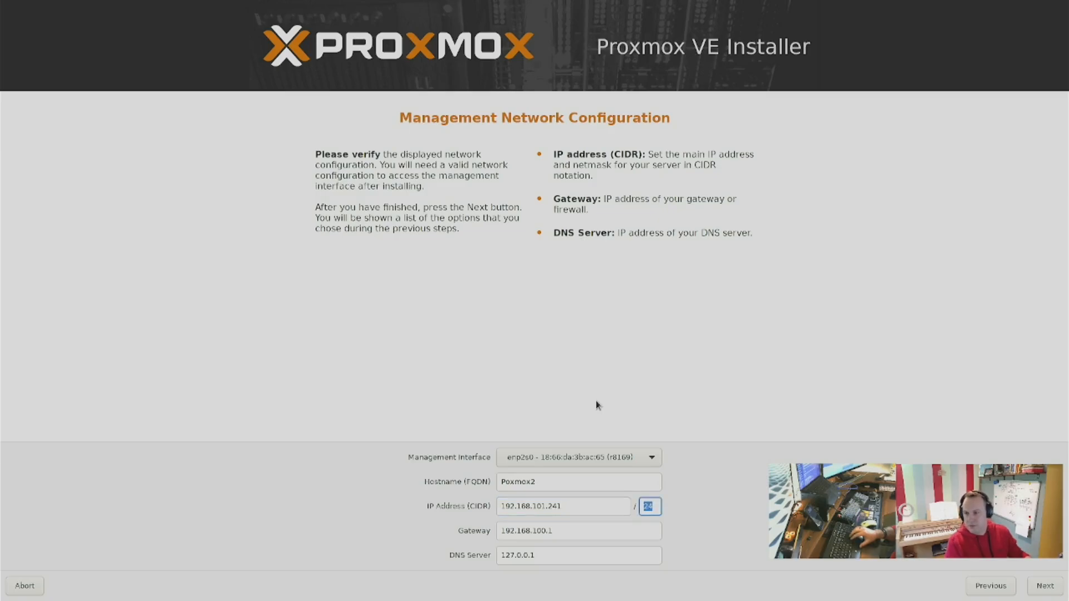
{"action": "type", "text": "23"}
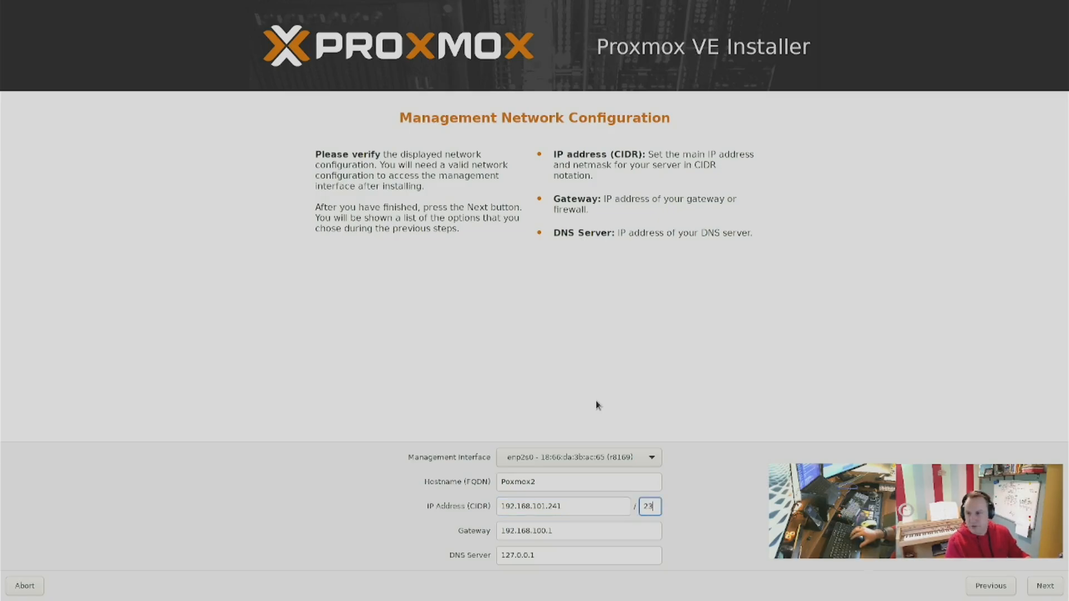
{"action": "key", "text": "Tab"}
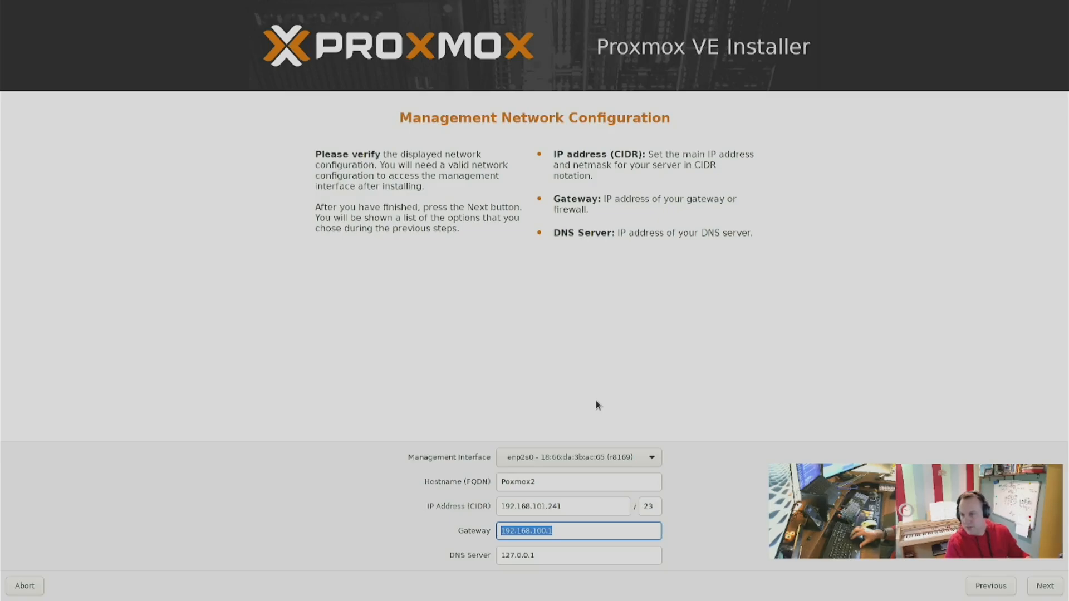
Set the DNS server to 192.168.100.250, keeping the 192.168.100.1 gateway.
{"action": "key", "text": "Tab"}
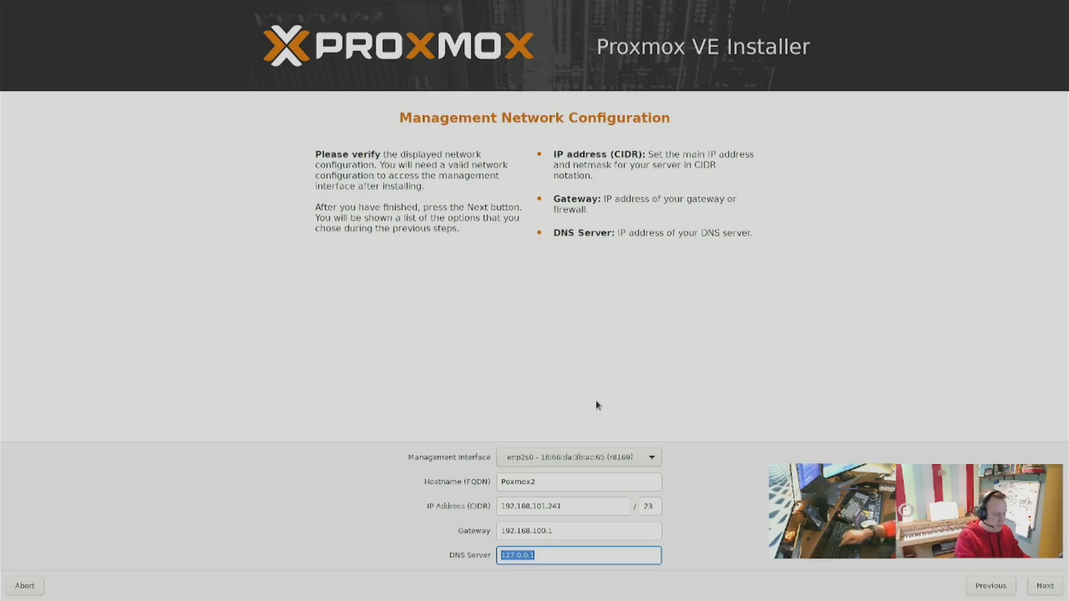
{"action": "type", "text": "192.168.100.25"}
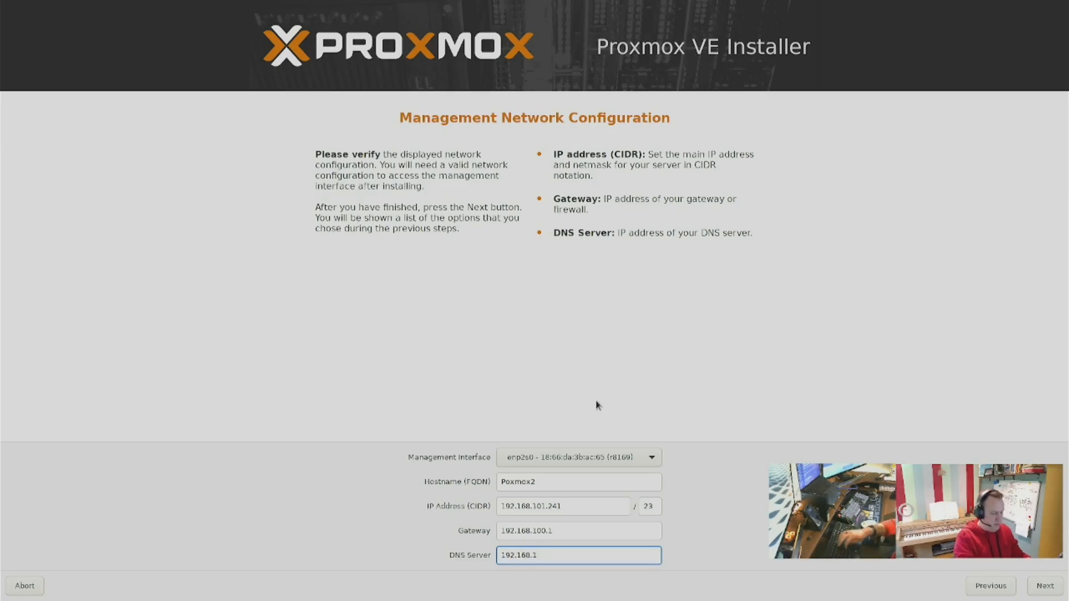
{"action": "type", "text": "0"}
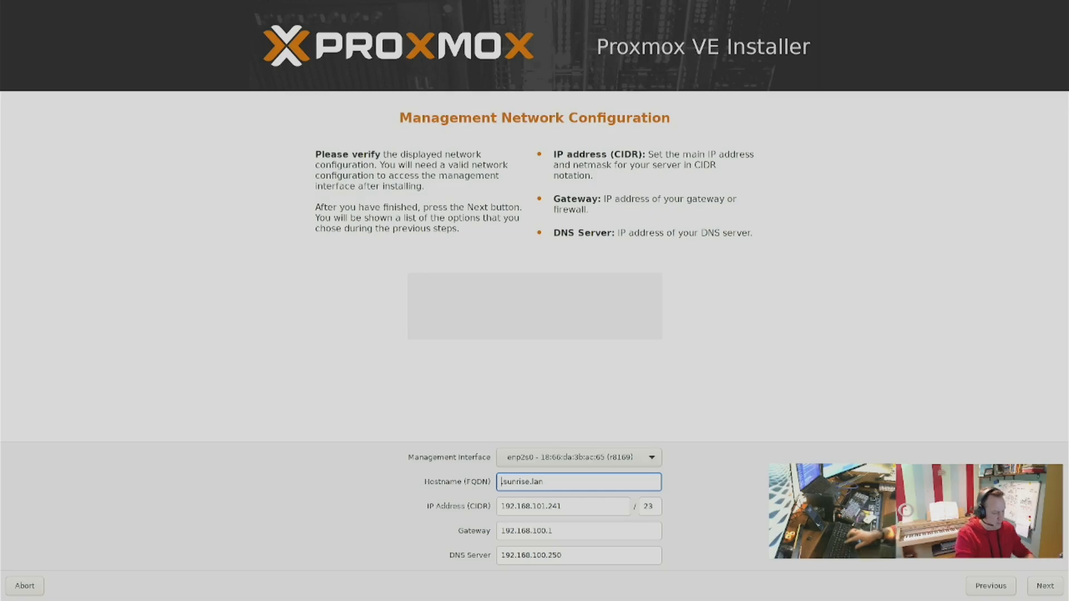
Set the hostname to proxmox2.sunrise.lan and continue to the summary.
{"action": "type", "text": "proxmox."}
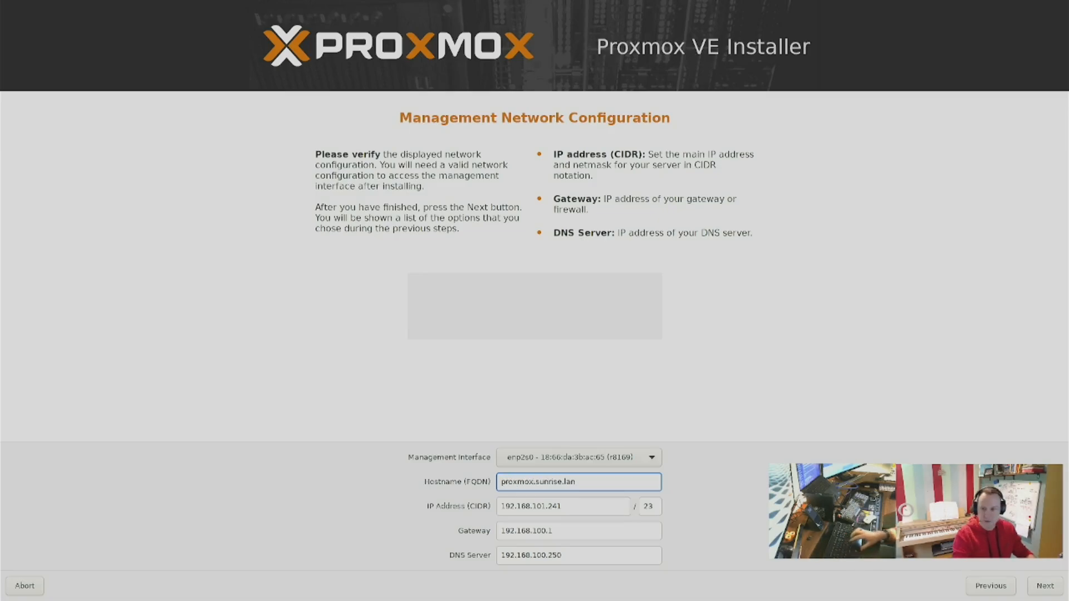
{"action": "key", "text": "Left"}
{"action": "type", "text": "2"}
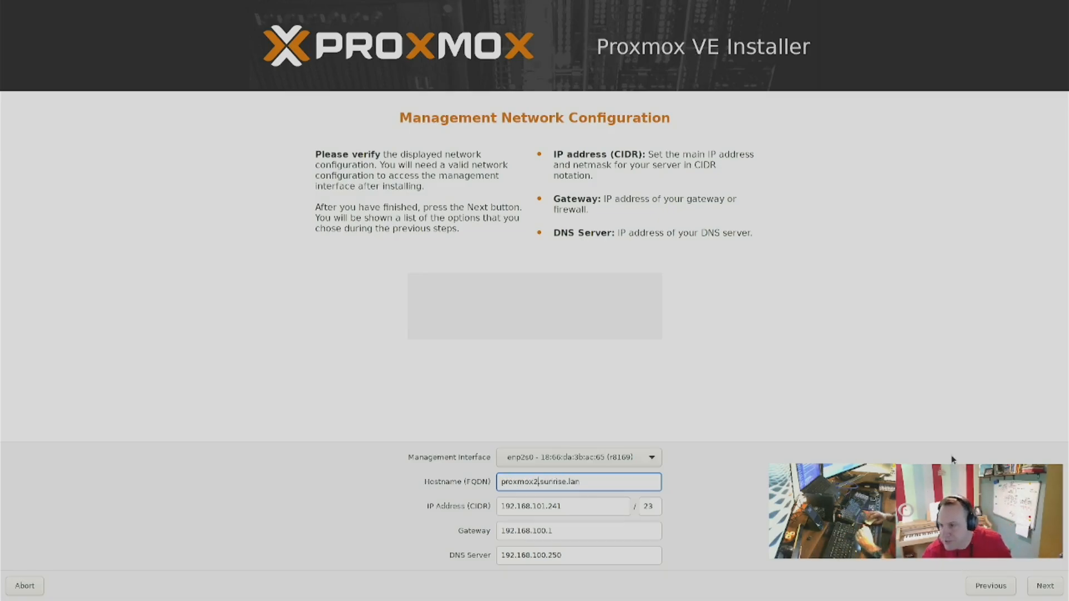
{"action": "left_click", "coordinate": [1041, 590]}
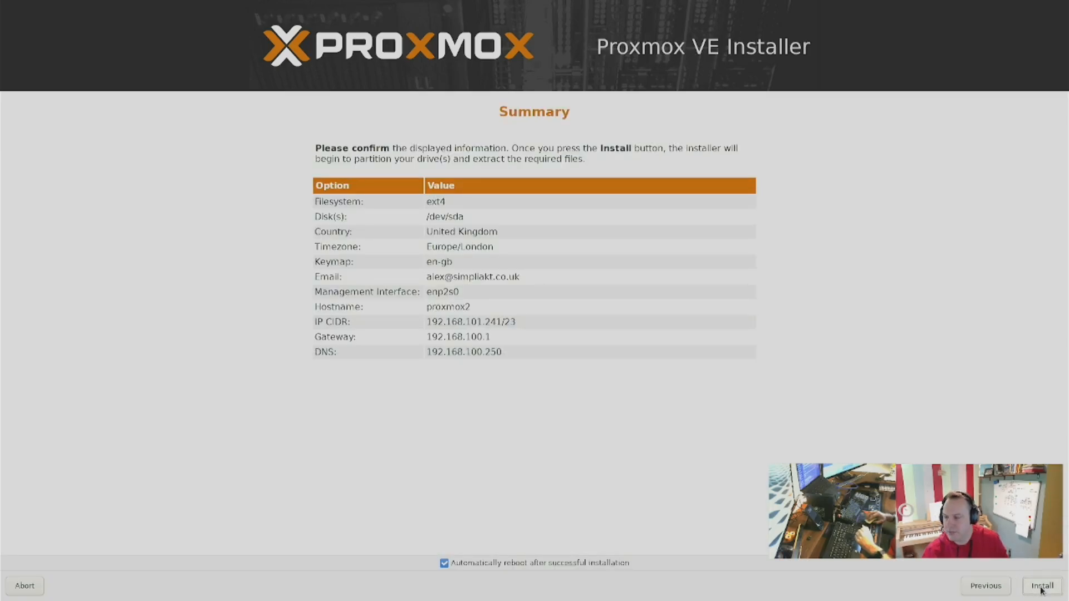
Start the installation with automatic reboot after successful installation.
{"action": "left_click", "coordinate": [1041, 589]}
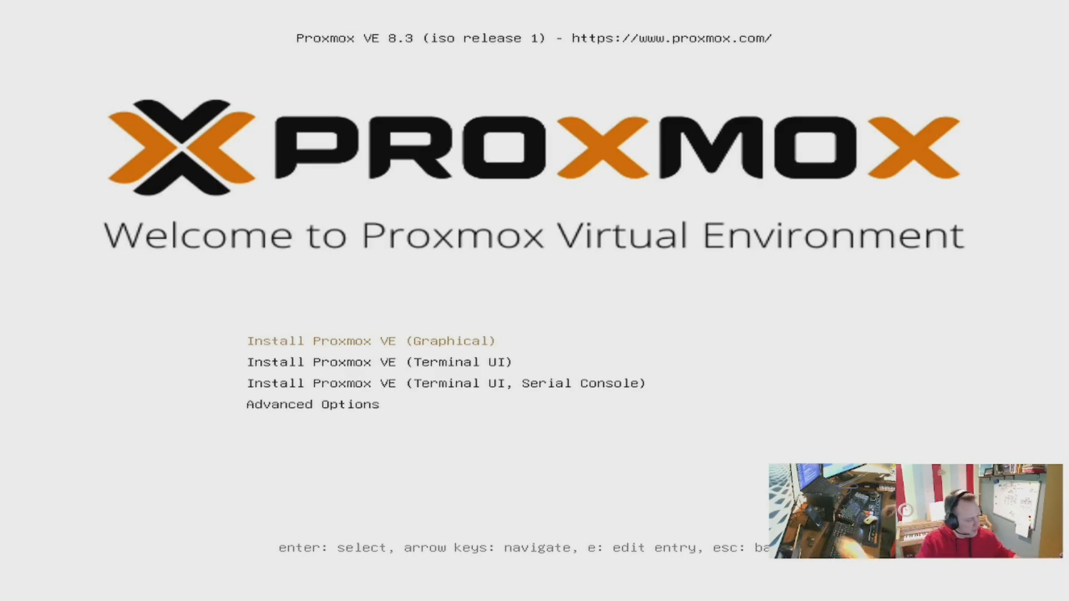
{"action": "key", "text": "Return"}
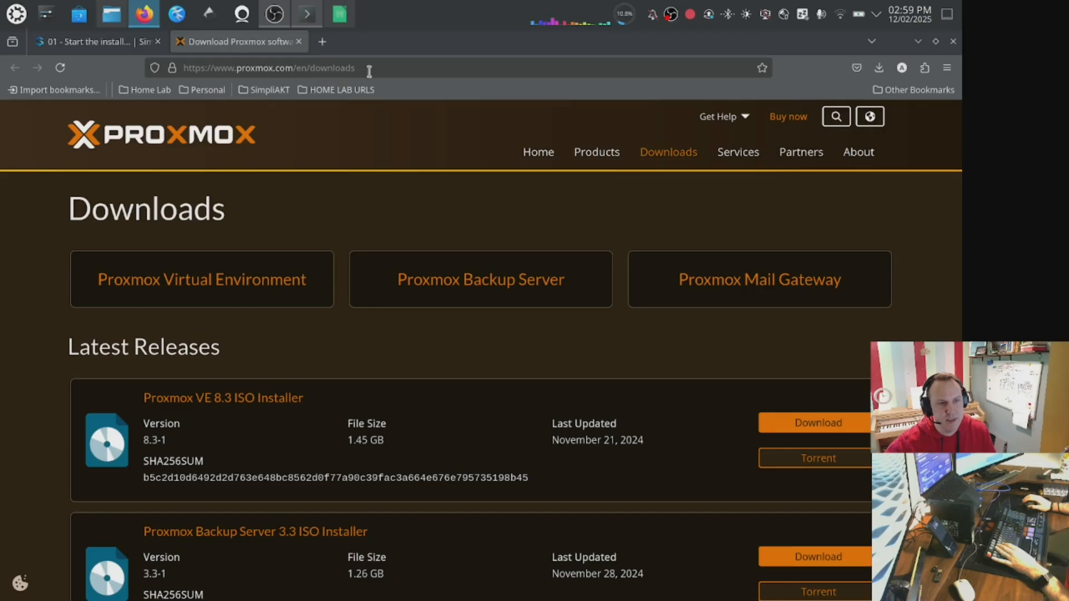
{"action": "left_click", "coordinate": [370, 68]}
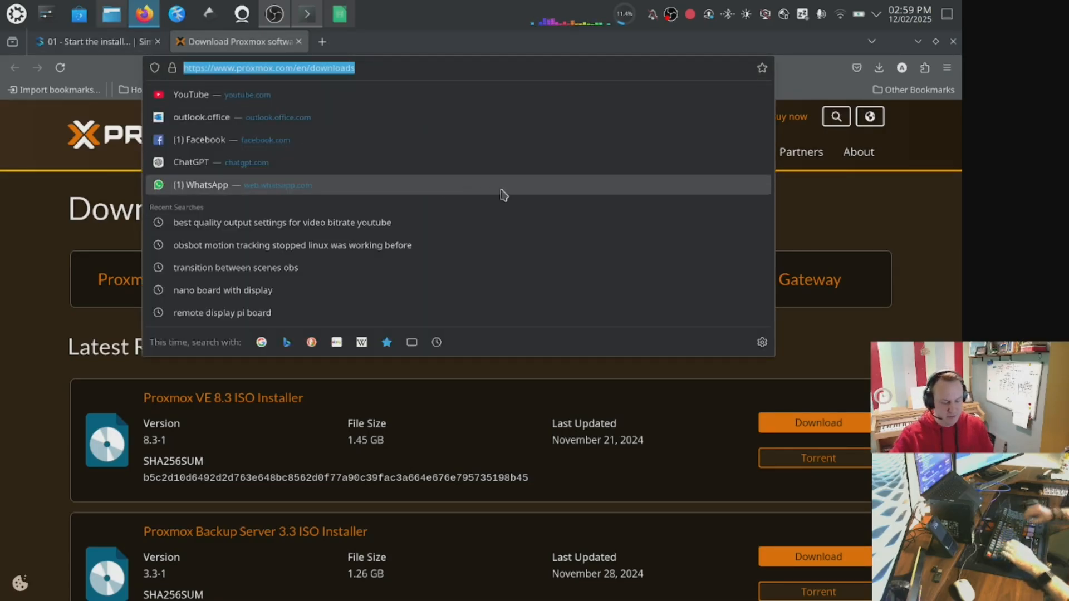
{"action": "type", "text": "https"}
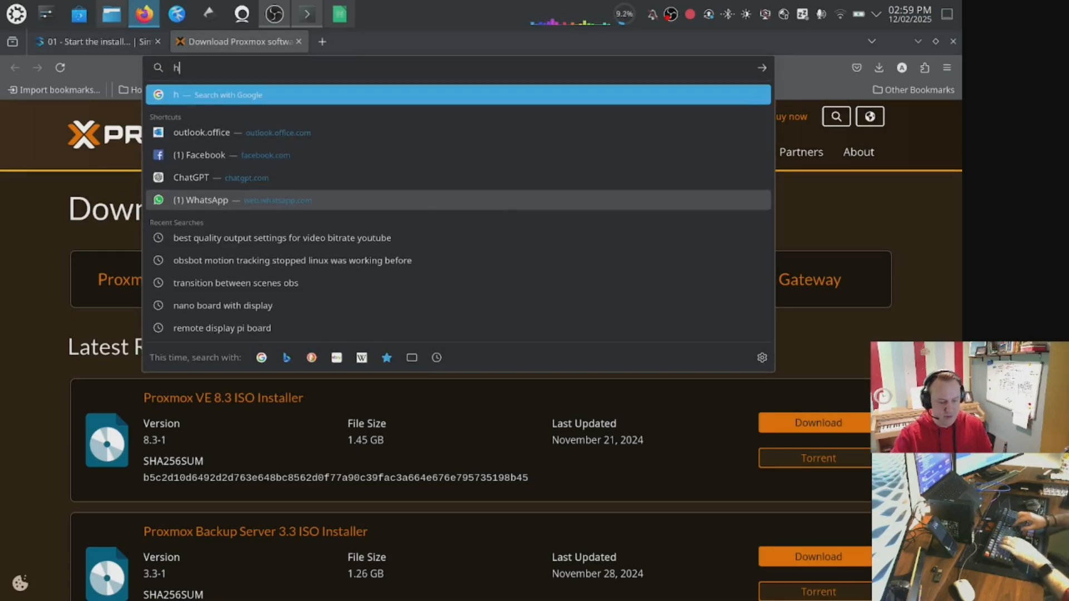
{"action": "type", "text": "//"}
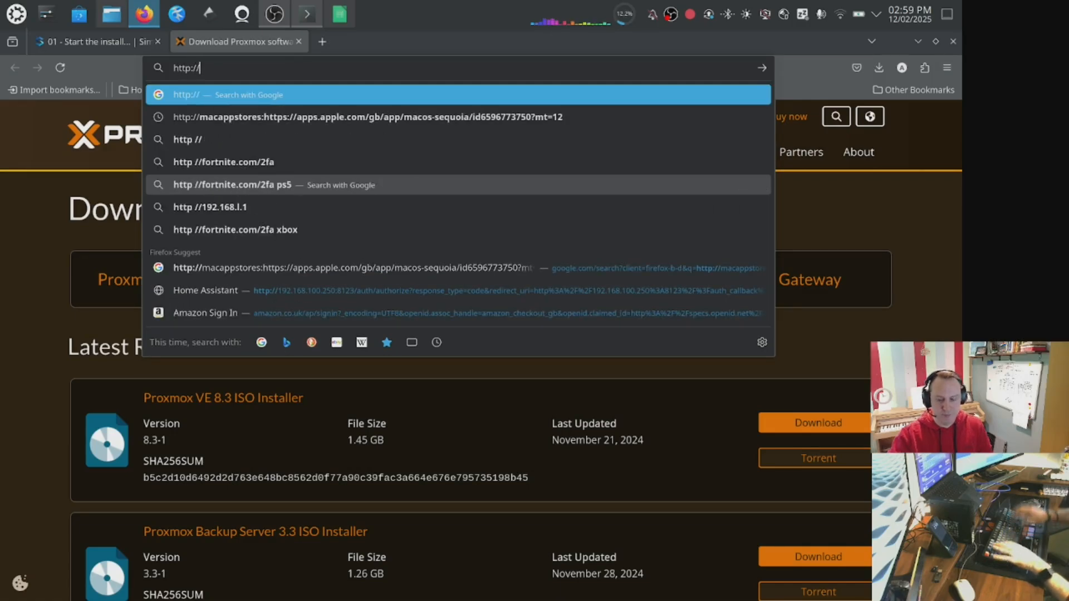
{"action": "type", "text": "192.168.100"}
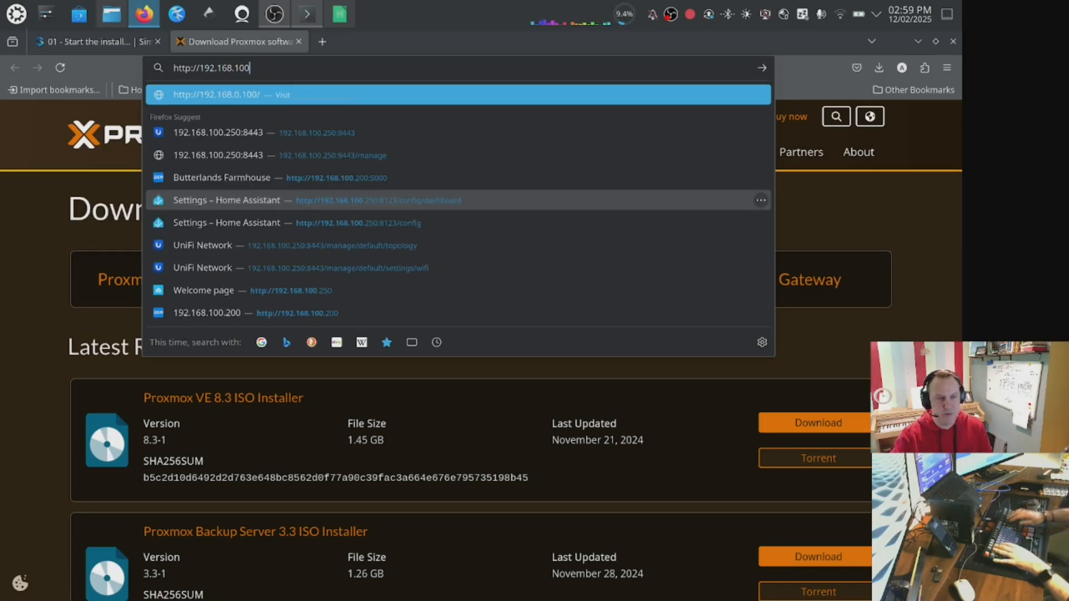
{"action": "key", "text": "BackSpace"}
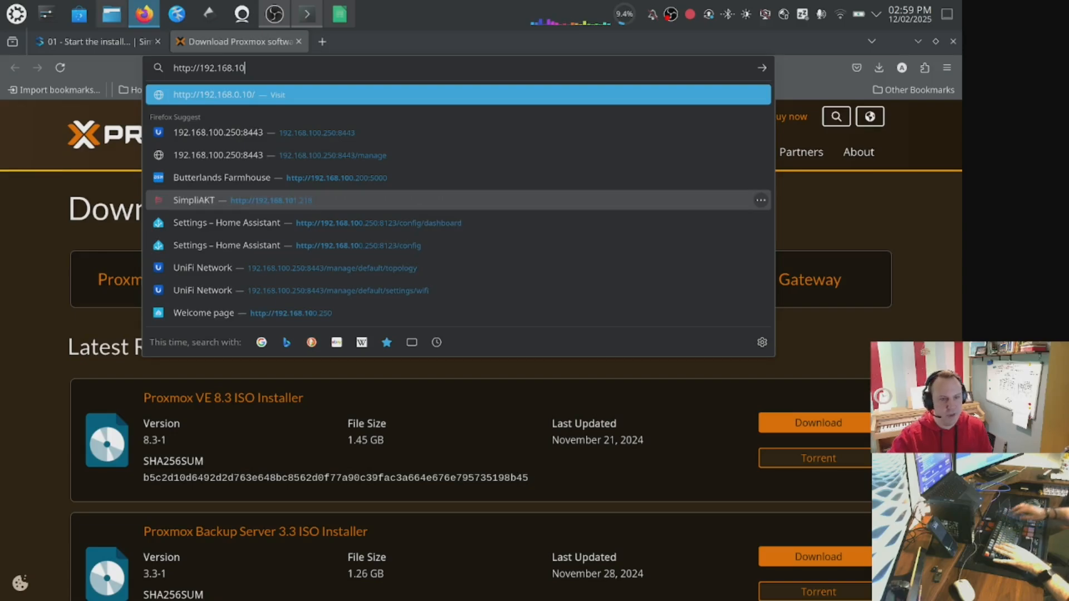
{"action": "type", "text": "1.241"}
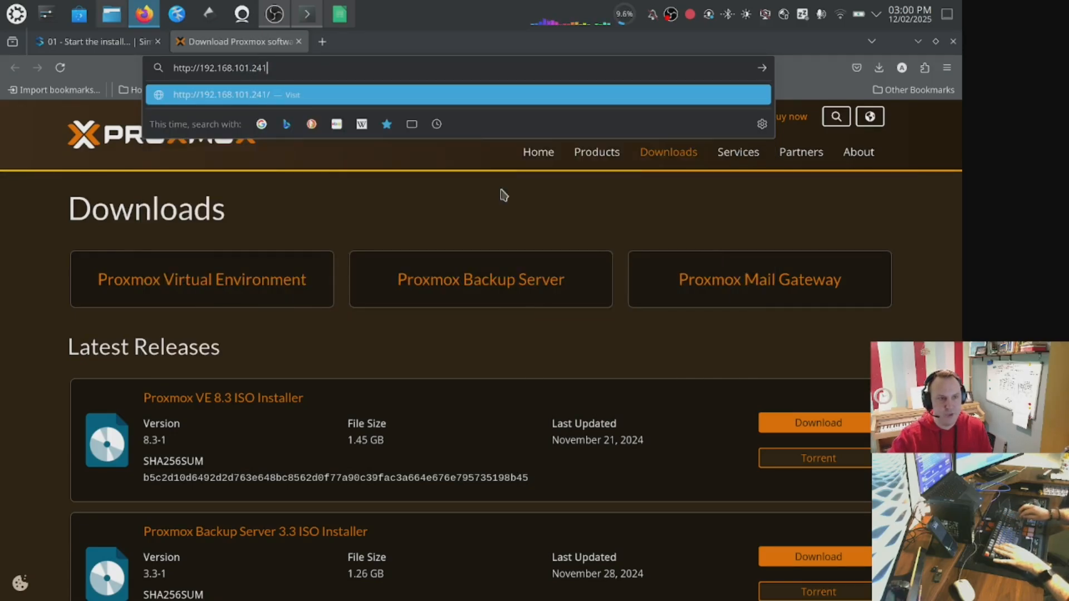
{"action": "type", "text": ":"}
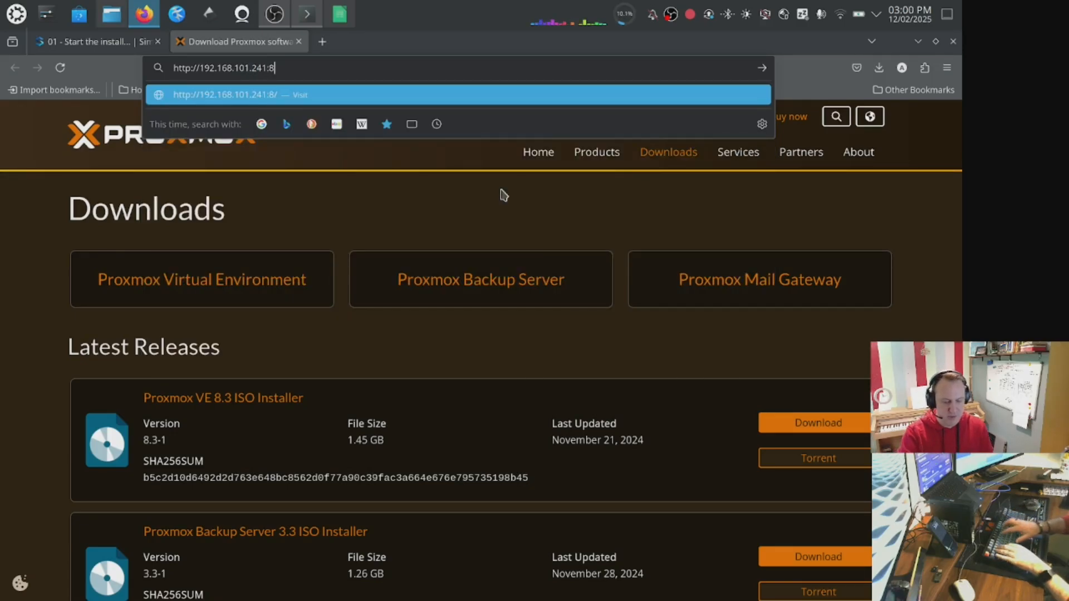
{"action": "type", "text": "8006"}
{"action": "key", "text": "Return"}
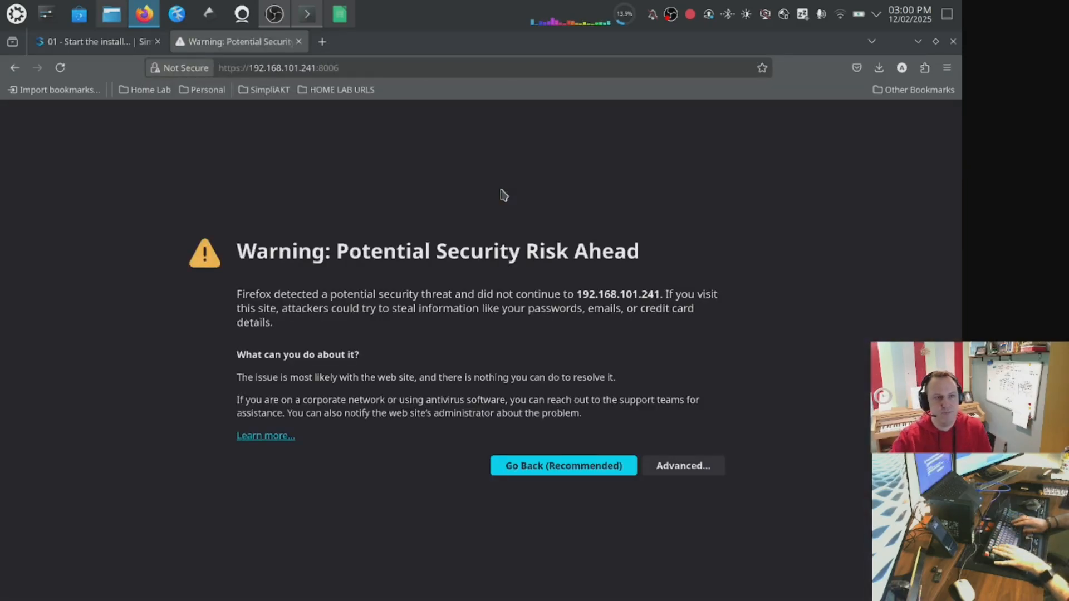
Bypass the self-signed certificate warning by accepting the risk and continuing to the site.
{"action": "left_click", "coordinate": [683, 468]}
{"action": "left_click", "coordinate": [573, 555]}
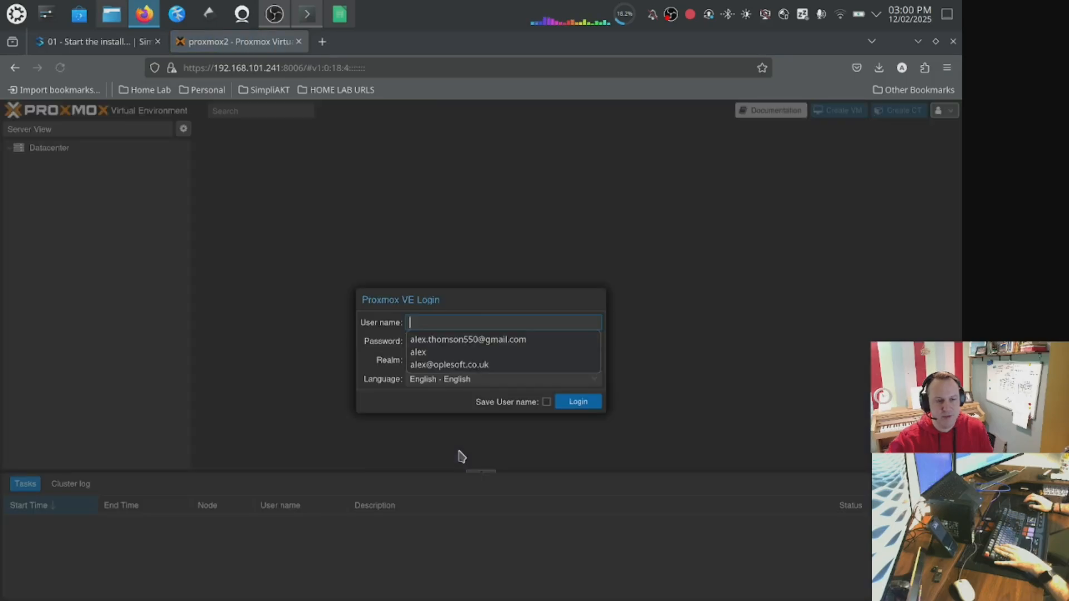
Log in to the Proxmox VE web interface as root with the account password and dismiss the subscription notice.
{"action": "left_click", "coordinate": [463, 324]}
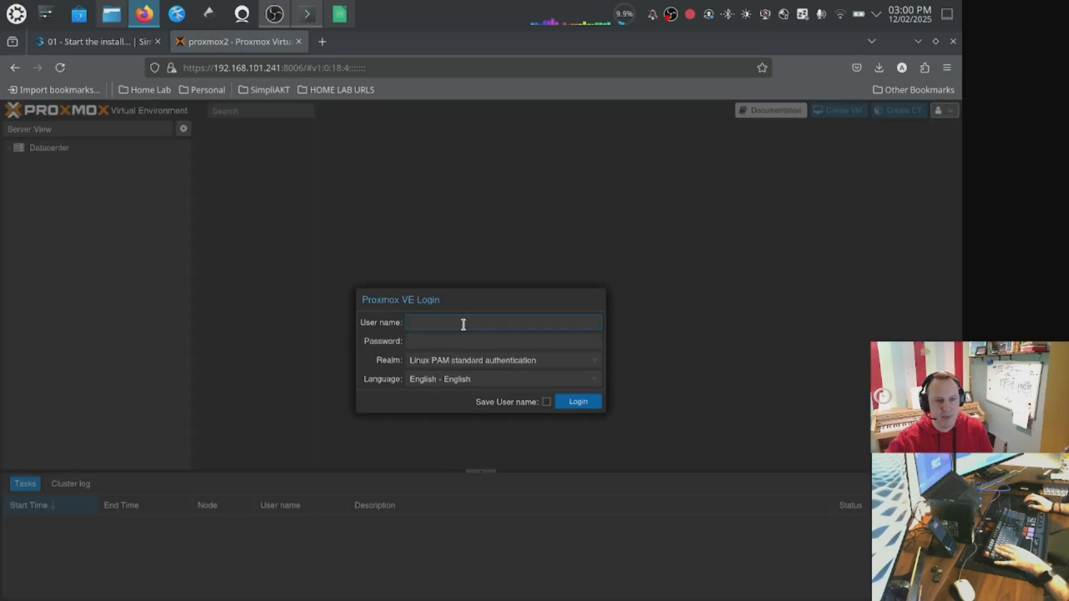
{"action": "type", "text": "root"}
{"action": "key", "text": "Tab"}
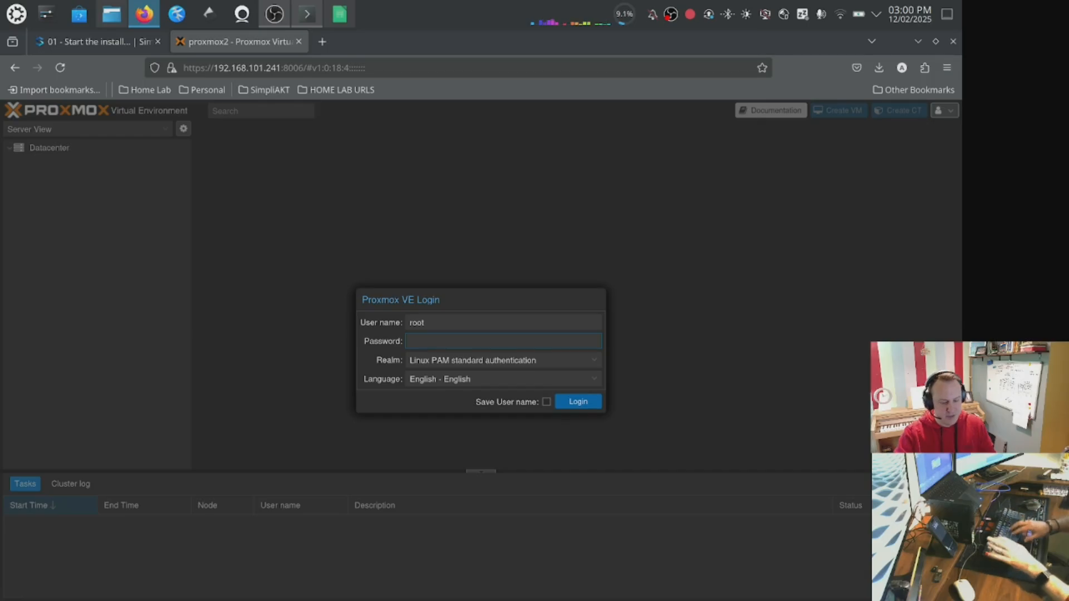
{"action": "type", "text": "**********"}
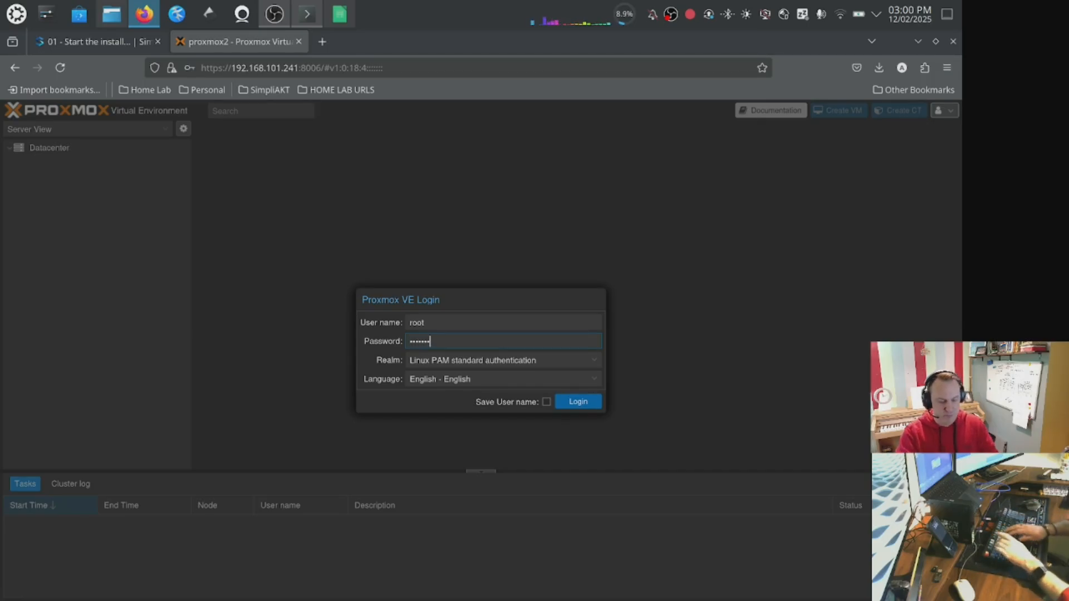
{"action": "key", "text": "Return"}
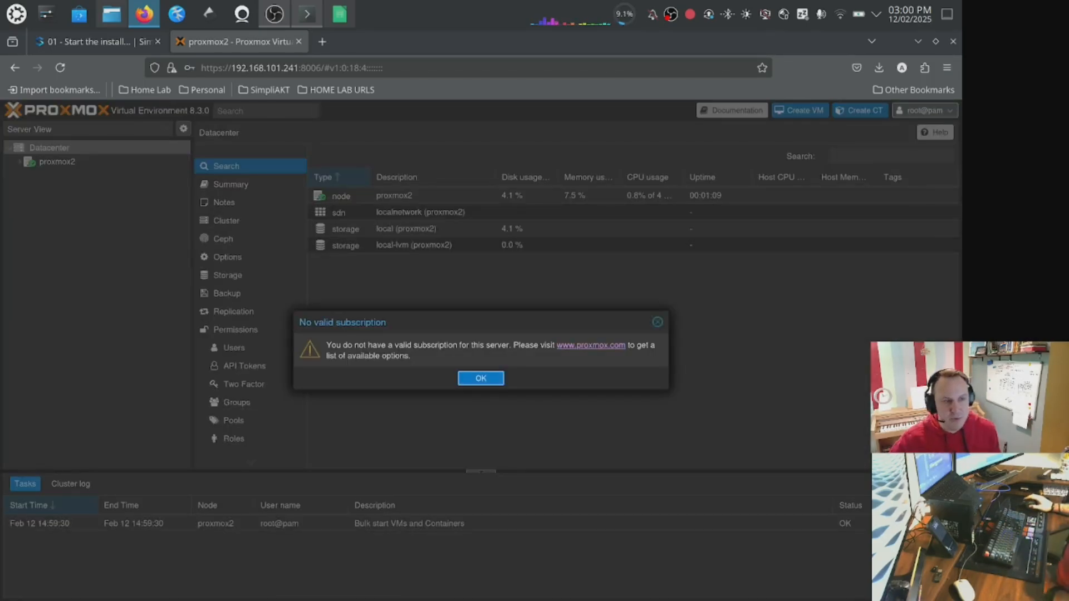
{"action": "left_click", "coordinate": [491, 380]}
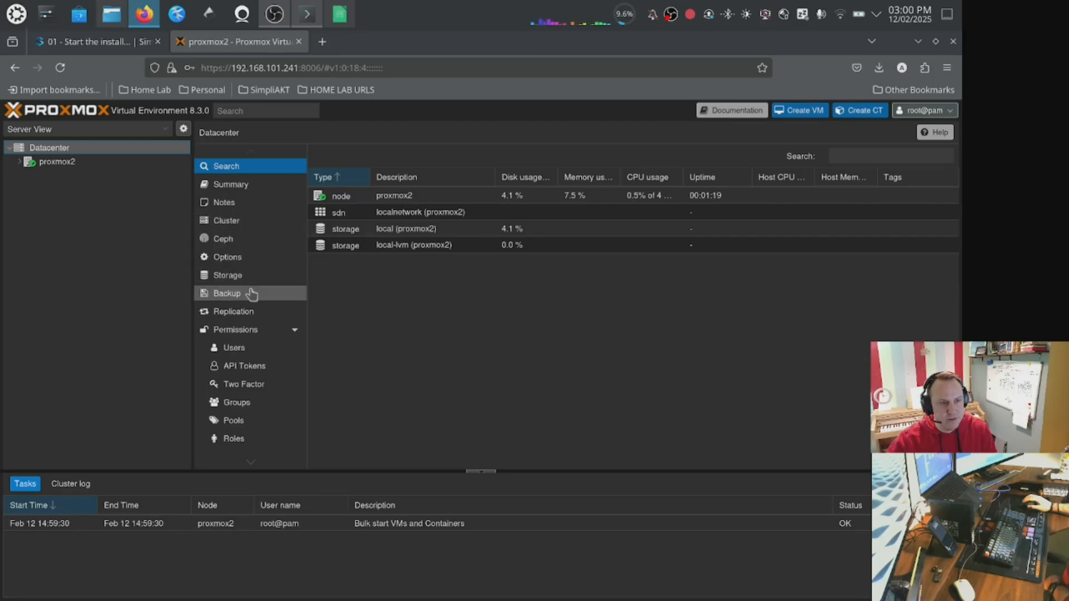
Open the shell of node proxmox2.
{"action": "left_click", "coordinate": [56, 161]}
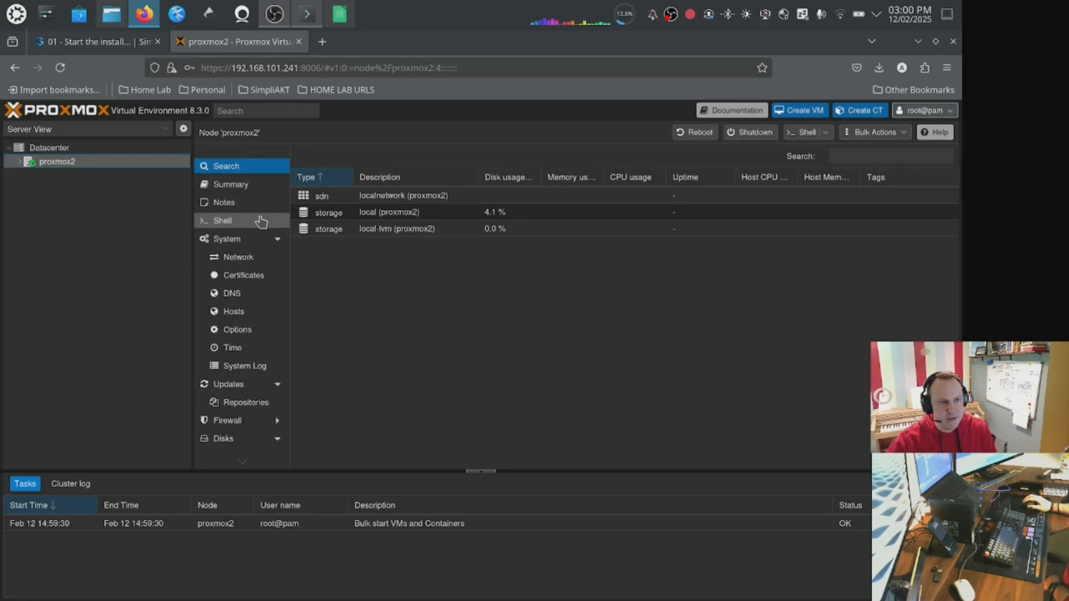
{"action": "left_click", "coordinate": [261, 222]}
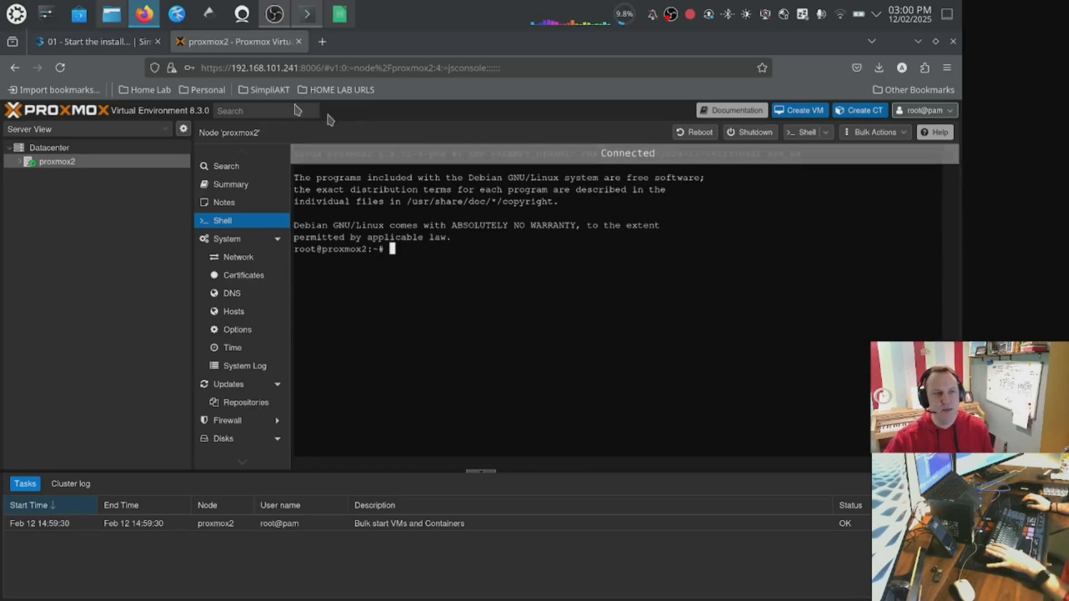
Copy the post-pve-install.sh bash command from the documentation page and run it in the node shell.
{"action": "left_click", "coordinate": [83, 42]}
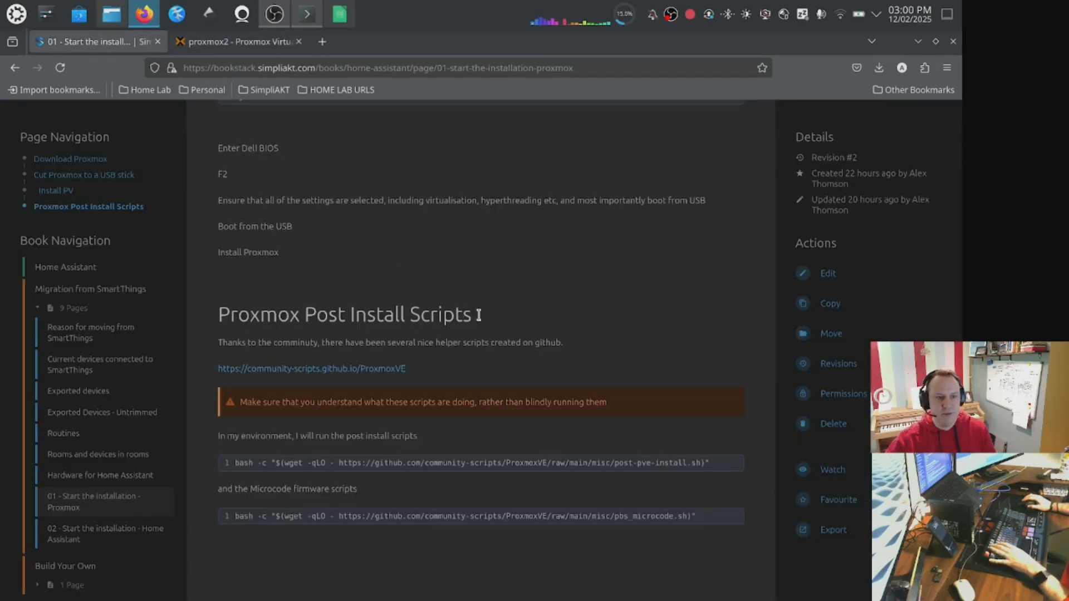
{"action": "scroll", "coordinate": [530, 325], "scroll_direction": "down", "scroll_amount": 2}
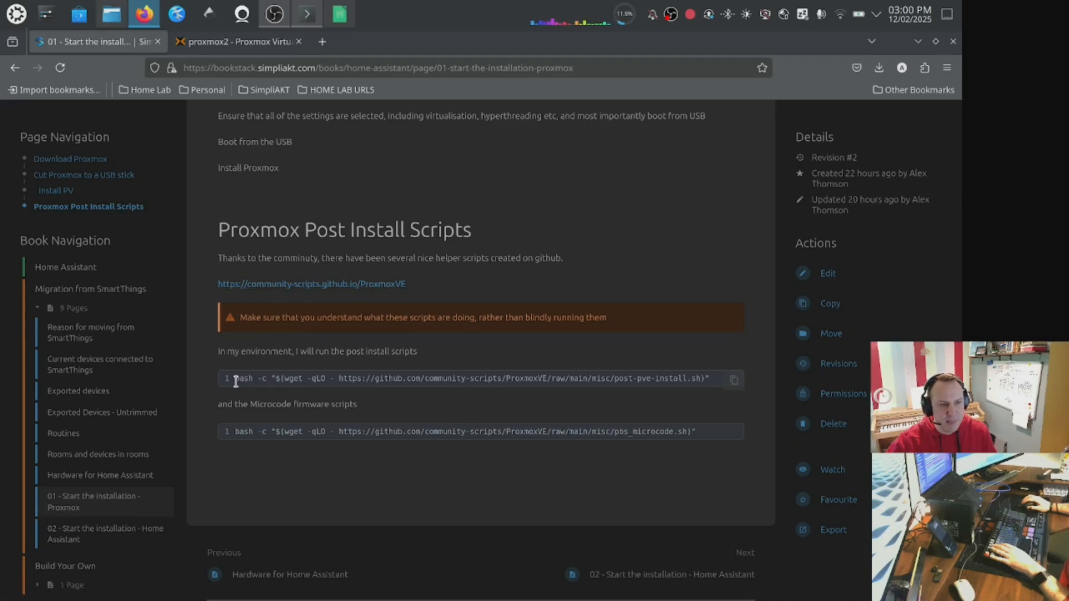
{"action": "left_click_drag", "start_coordinate": [237, 381], "coordinate": [716, 381]}
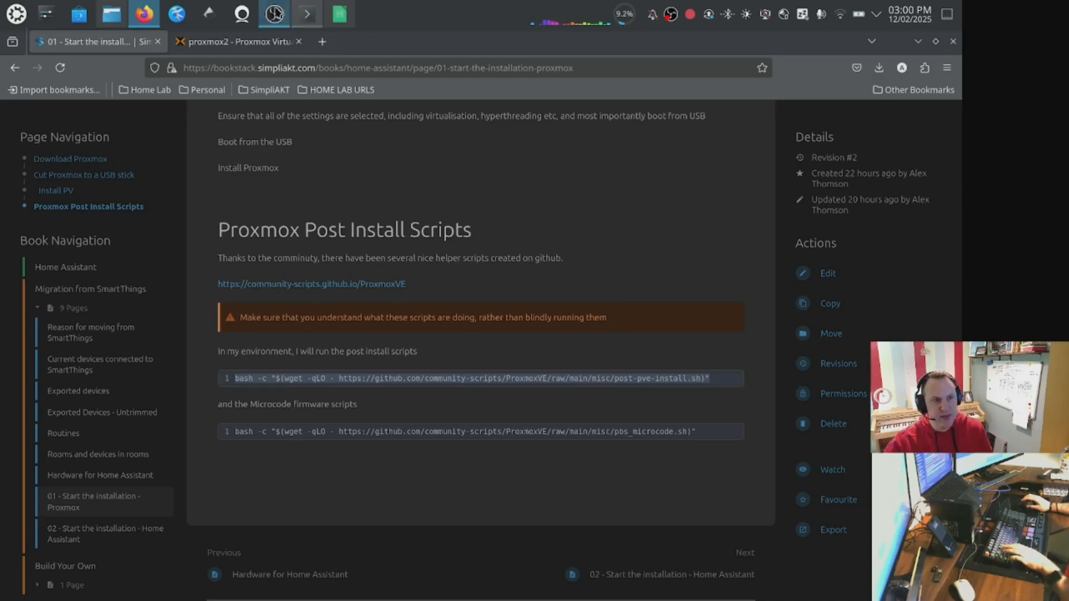
{"action": "left_click", "coordinate": [240, 41]}
{"action": "right_click", "coordinate": [487, 278]}
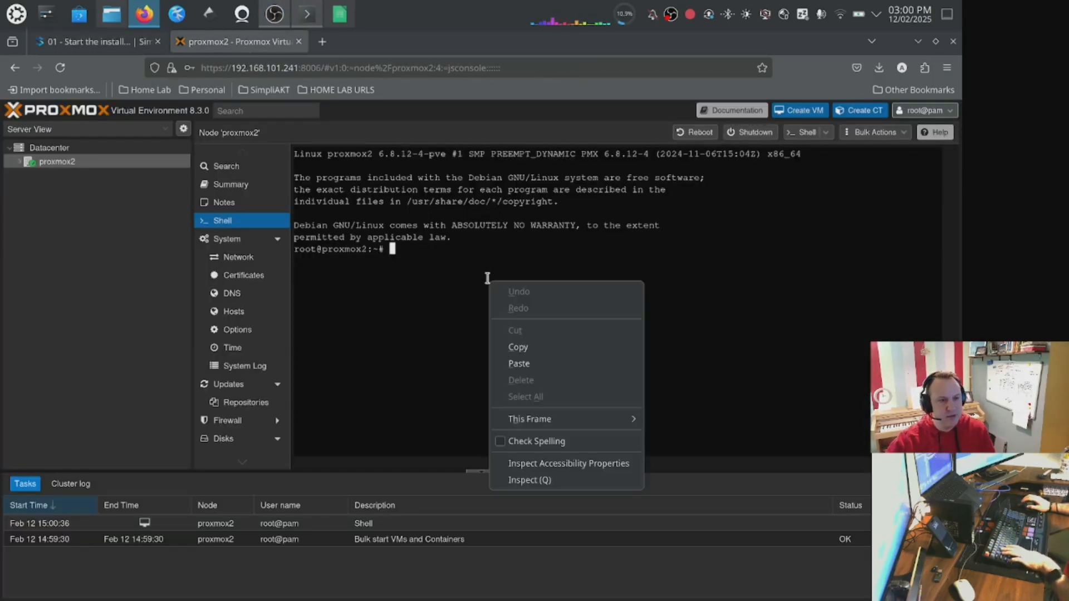
{"action": "left_click", "coordinate": [565, 365]}
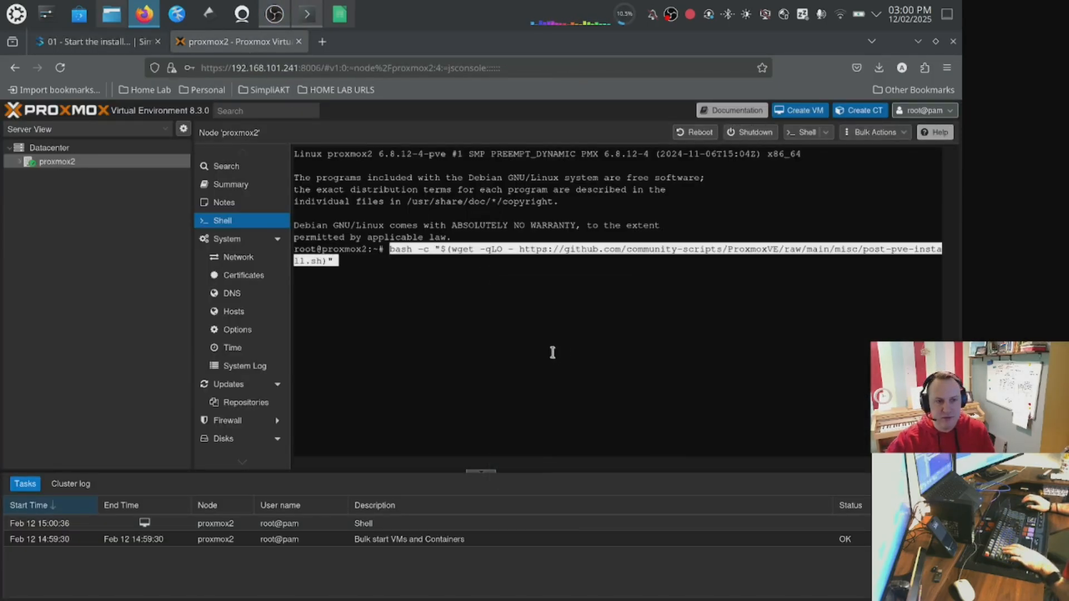
{"action": "key", "text": "Return"}
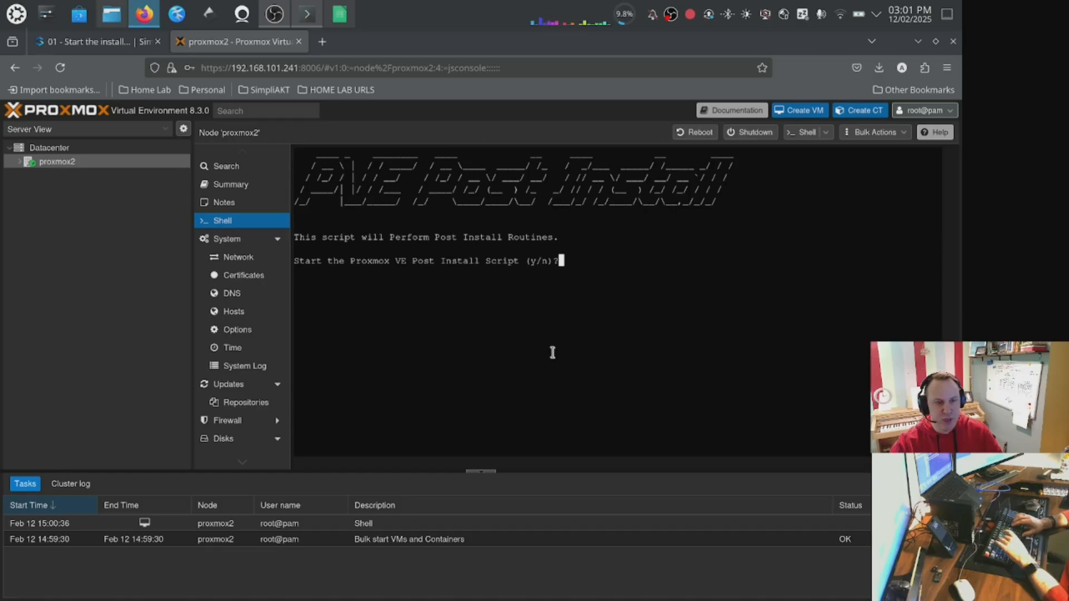
Start the post install script, correct the Proxmox VE sources, disable pve-enterprise and enable pve-no-subscription repositories.
{"action": "type", "text": "y"}
{"action": "key", "text": "Return"}
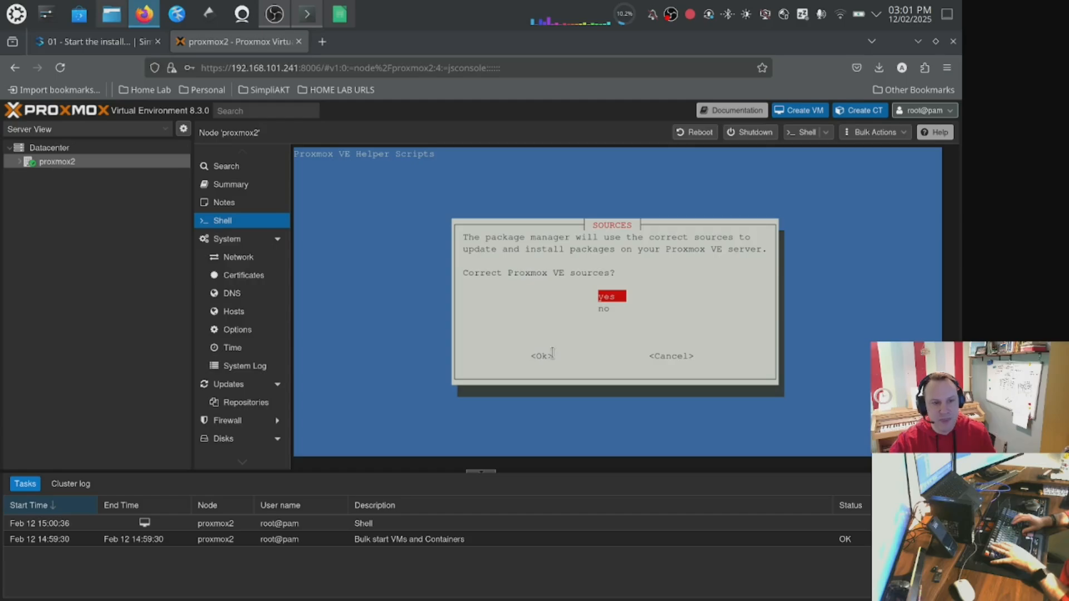
{"action": "key", "text": "Return"}
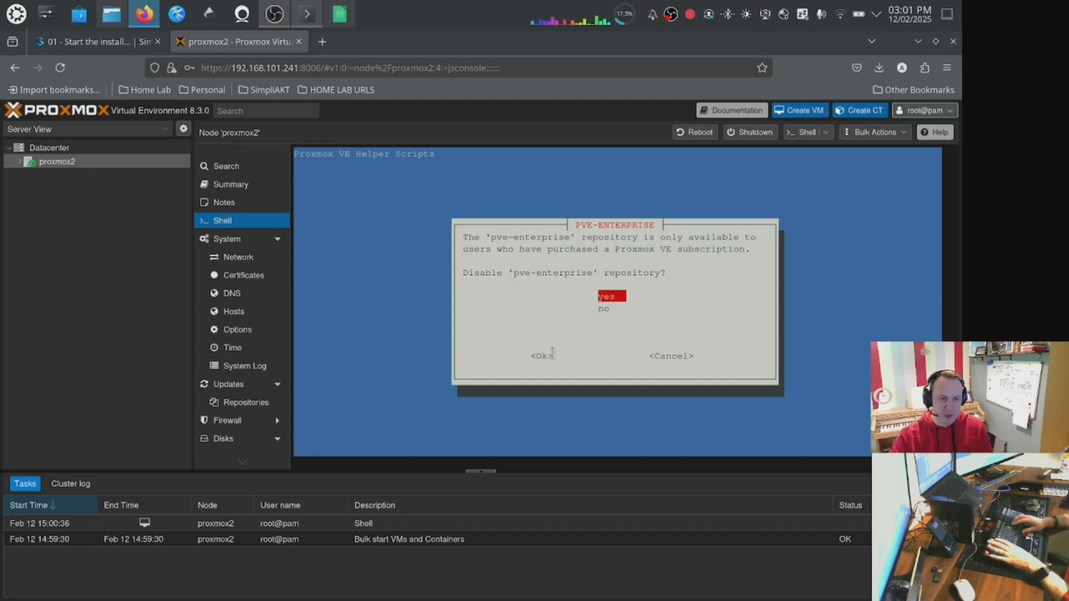
{"action": "key", "text": "Return"}
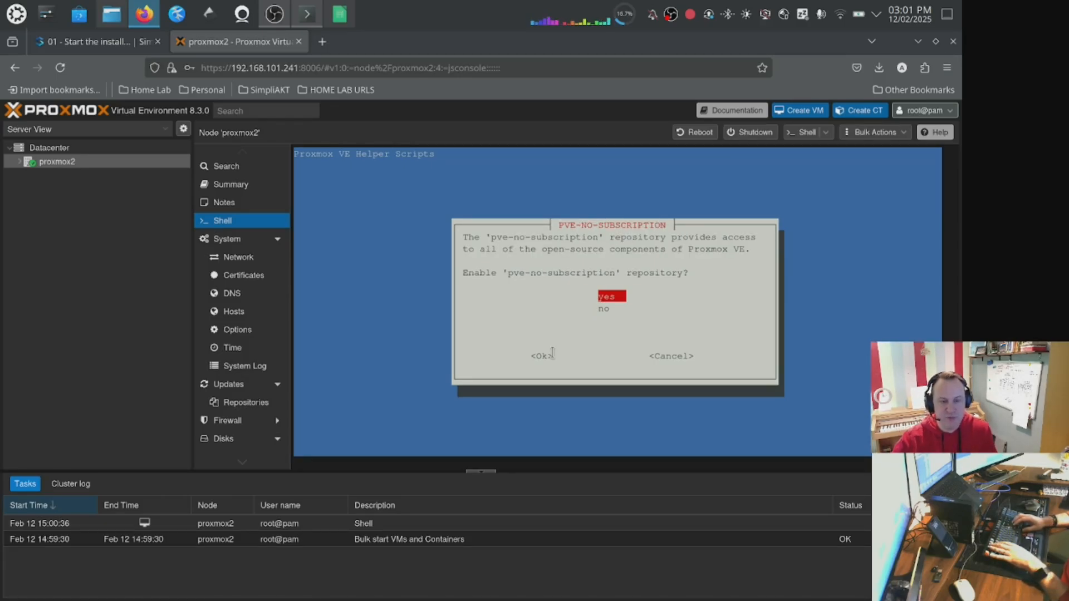
{"action": "key", "text": "Return"}
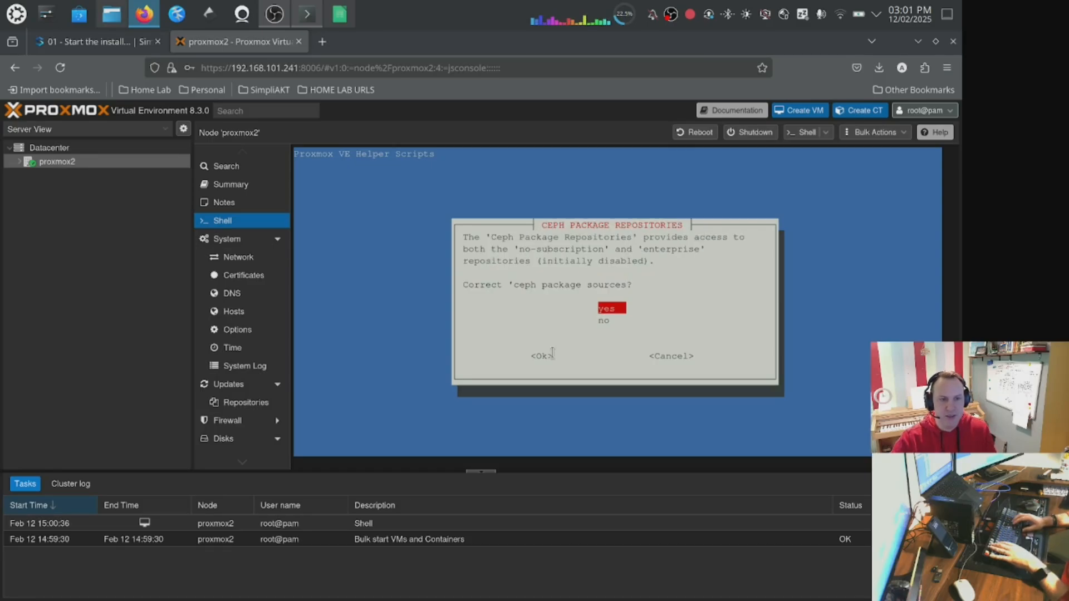
Correct the Ceph package sources, add the disabled pvetest repository, and disable the subscription nag.
{"action": "key", "text": "Return"}
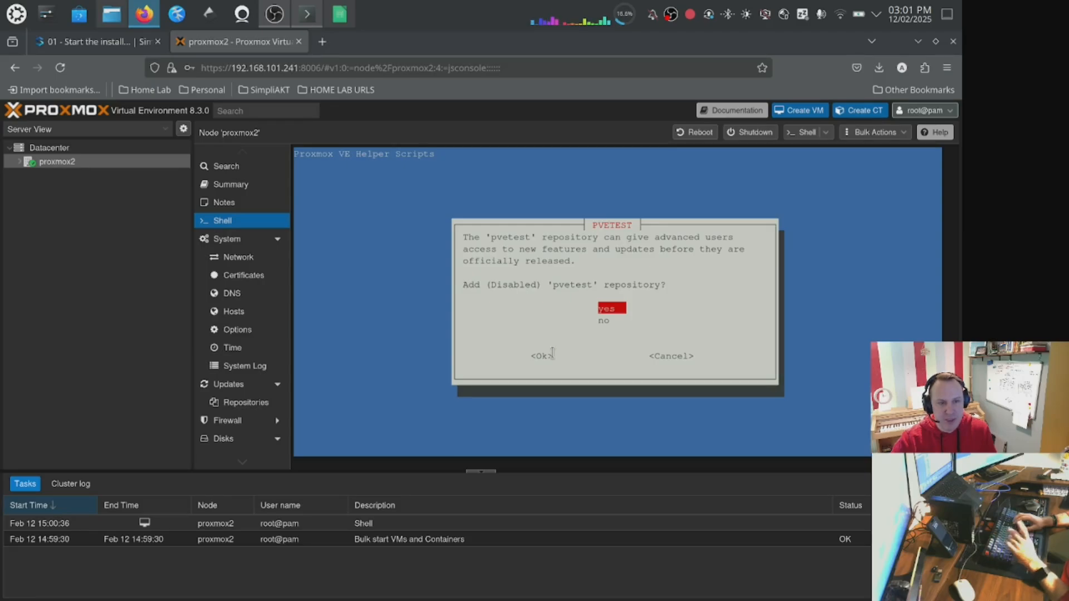
{"action": "key", "text": "Return"}
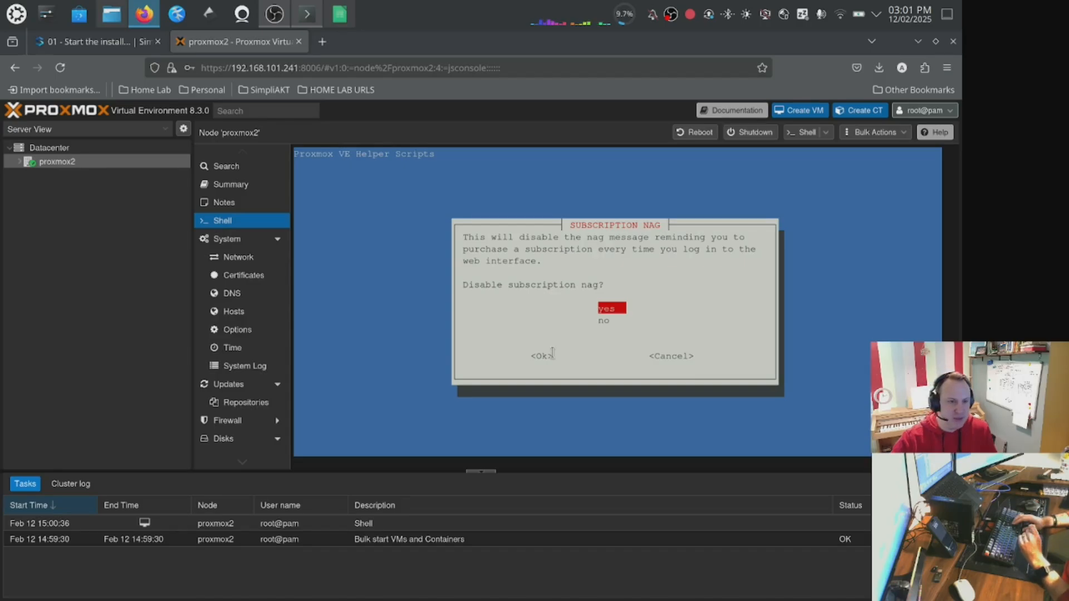
{"action": "key", "text": "Return"}
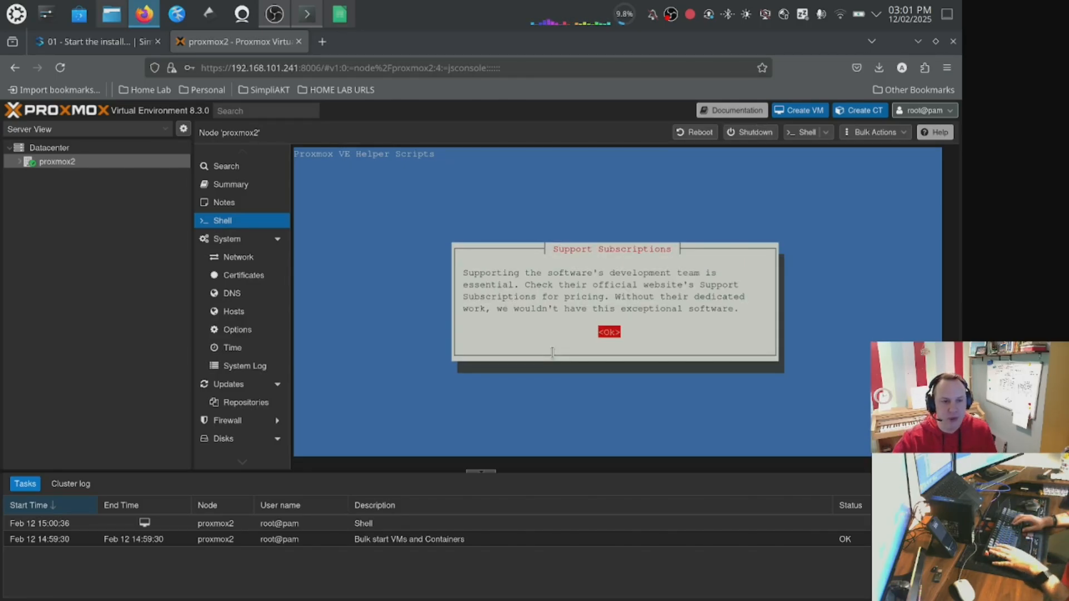
Acknowledge the support notice, disable high availability, update Proxmox VE now, and reboot it.
{"action": "key", "text": "Return"}
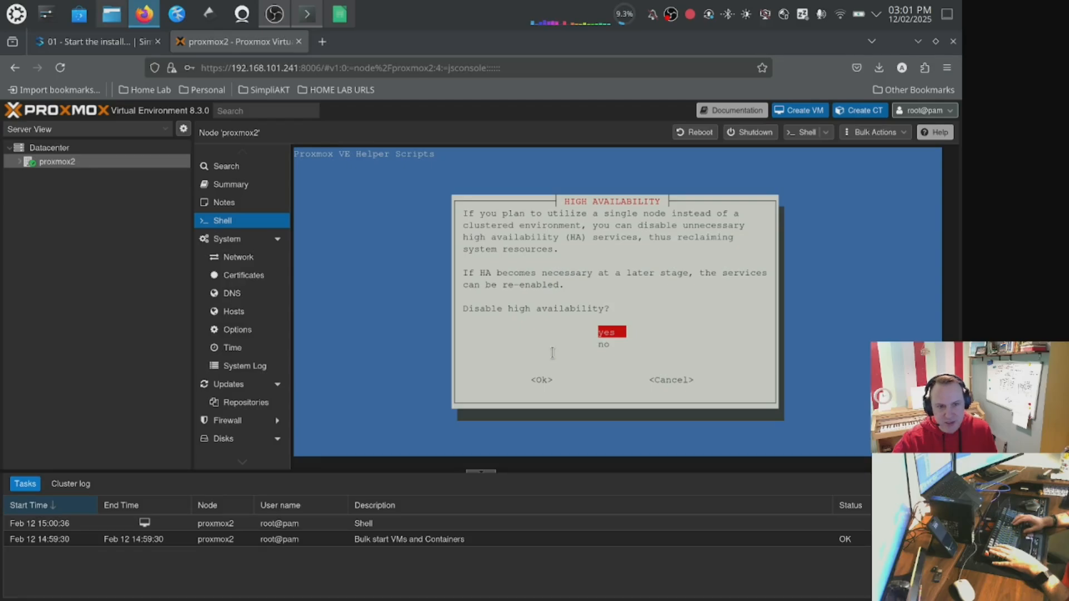
{"action": "key", "text": "Return"}
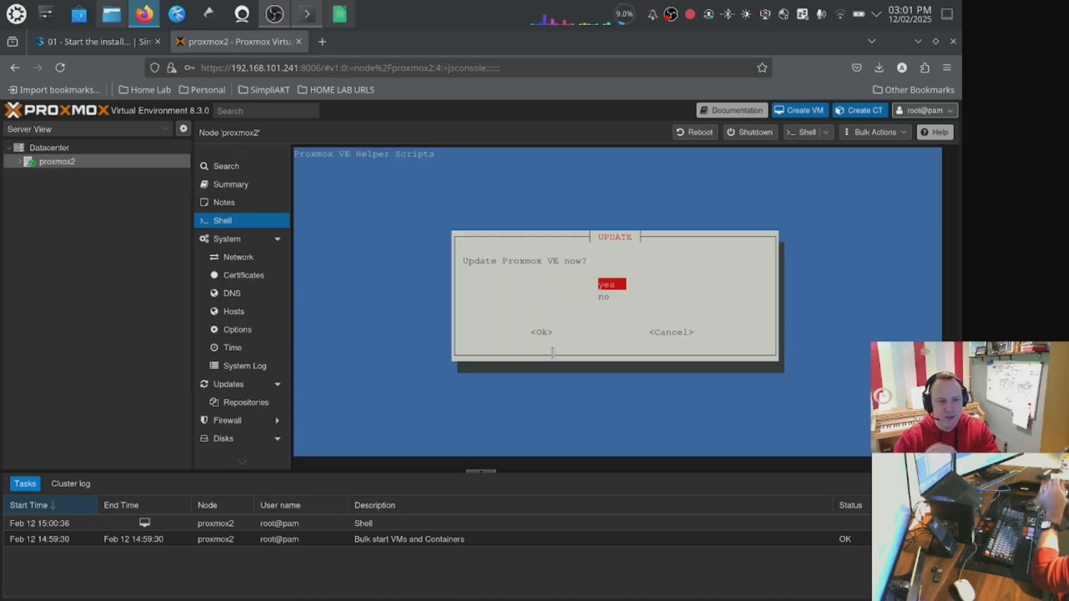
{"action": "key", "text": "Return"}
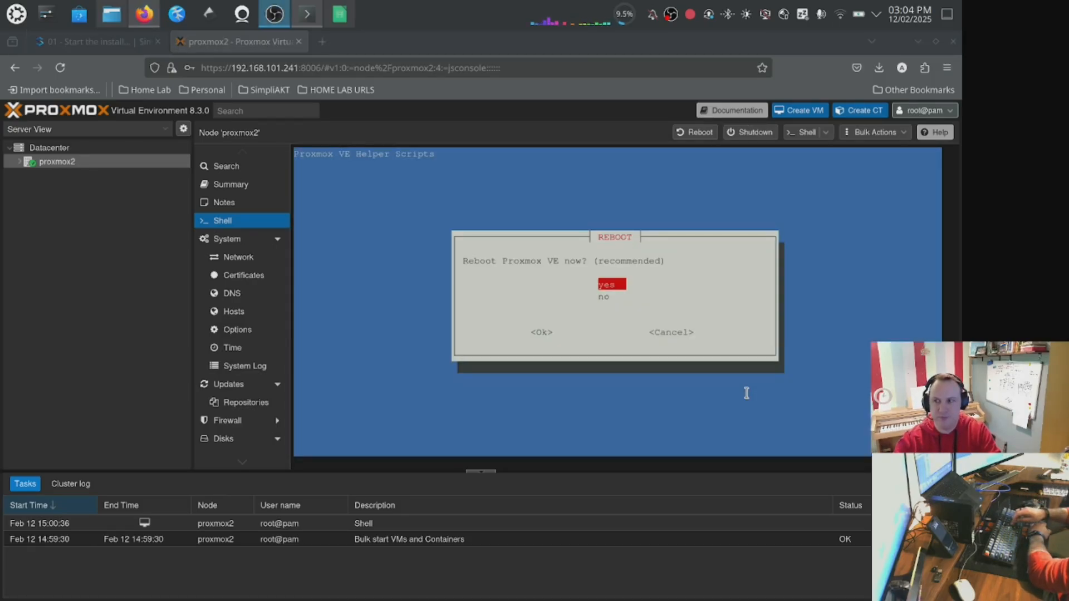
{"action": "left_click", "coordinate": [657, 307]}
{"action": "key", "text": "Return"}
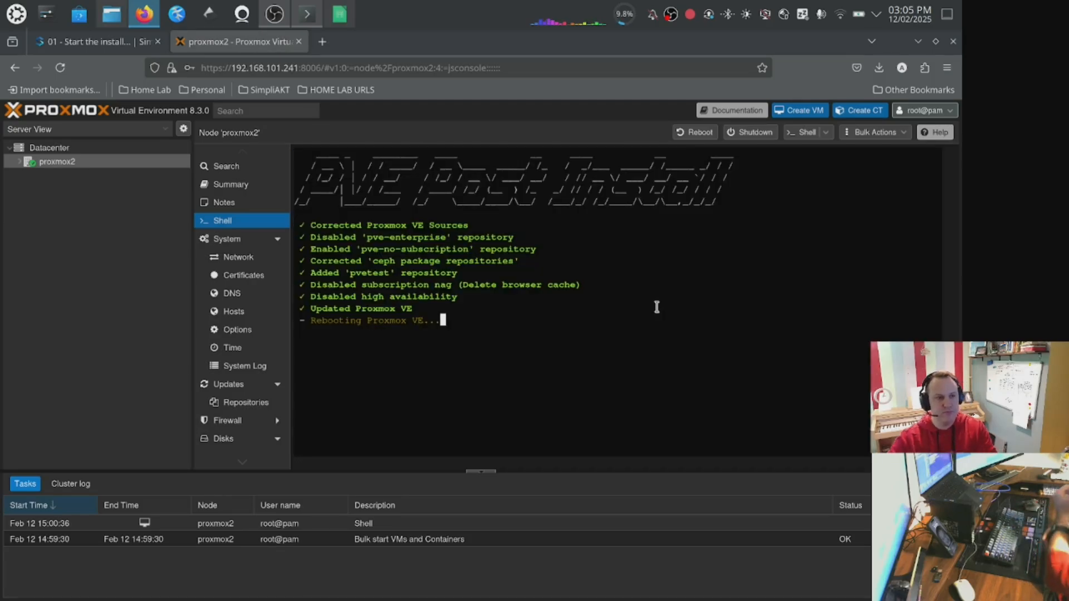
Ping 192.168.101.241 from a local terminal to monitor the server reboot, then stop the ping.
{"action": "left_click", "coordinate": [307, 14]}
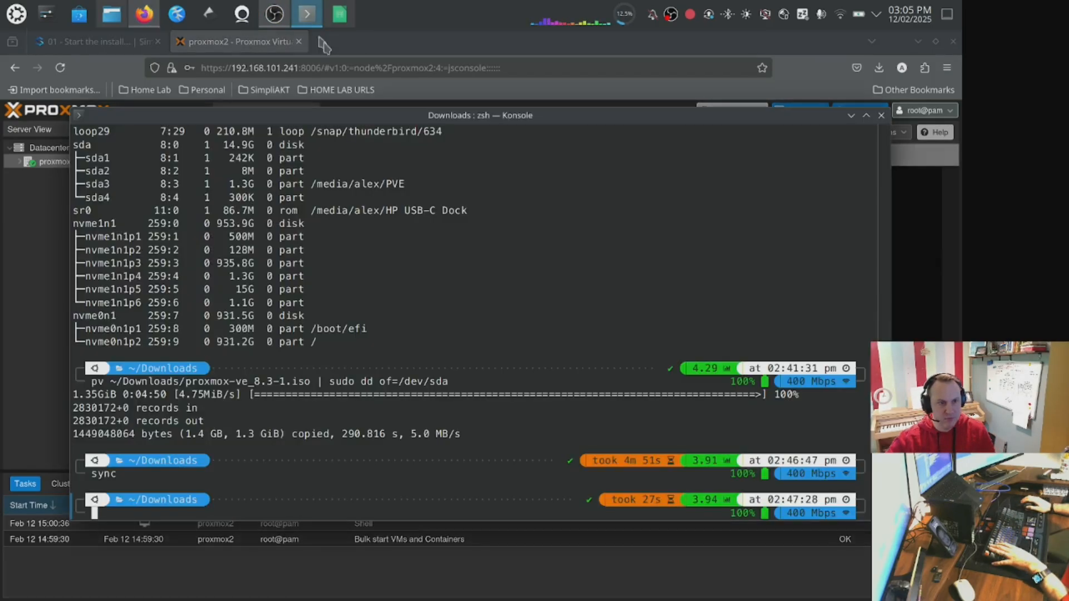
{"action": "type", "text": "ping "}
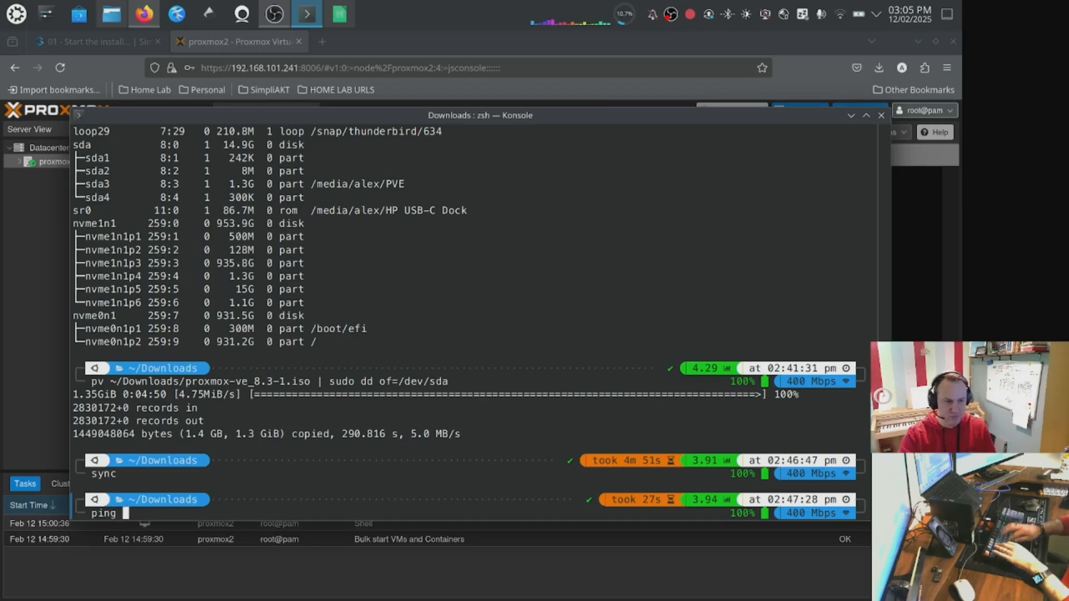
{"action": "type", "text": "192.168.101"}
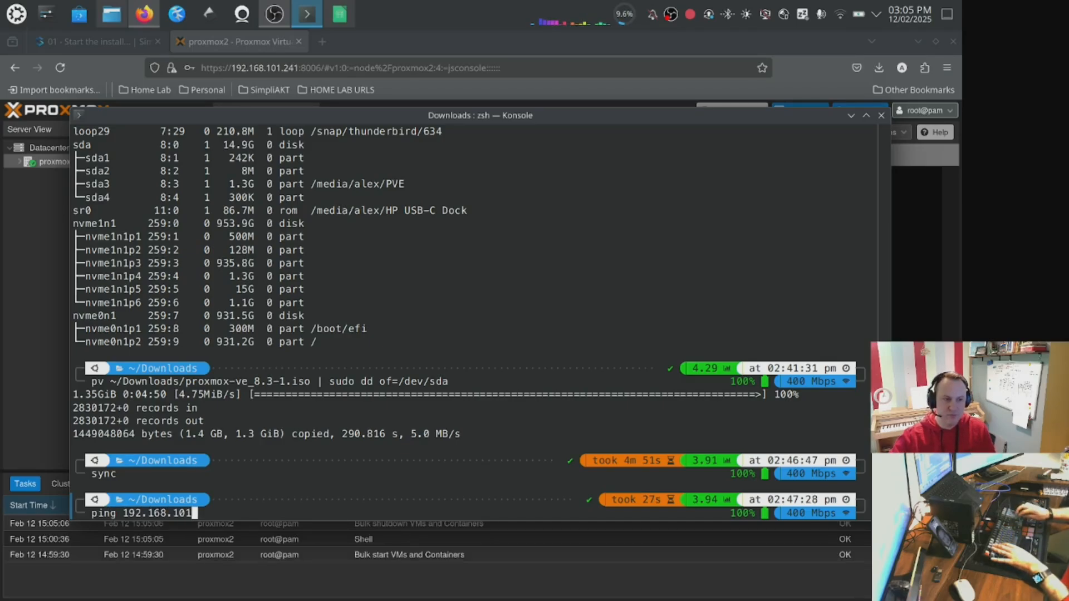
{"action": "type", "text": ".241"}
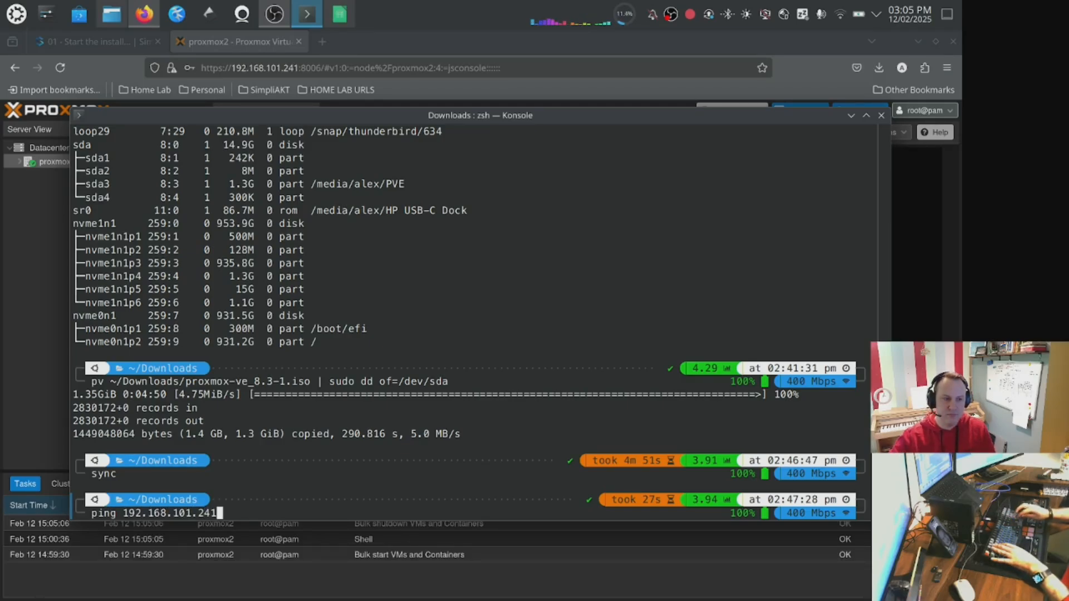
{"action": "key", "text": "Return"}
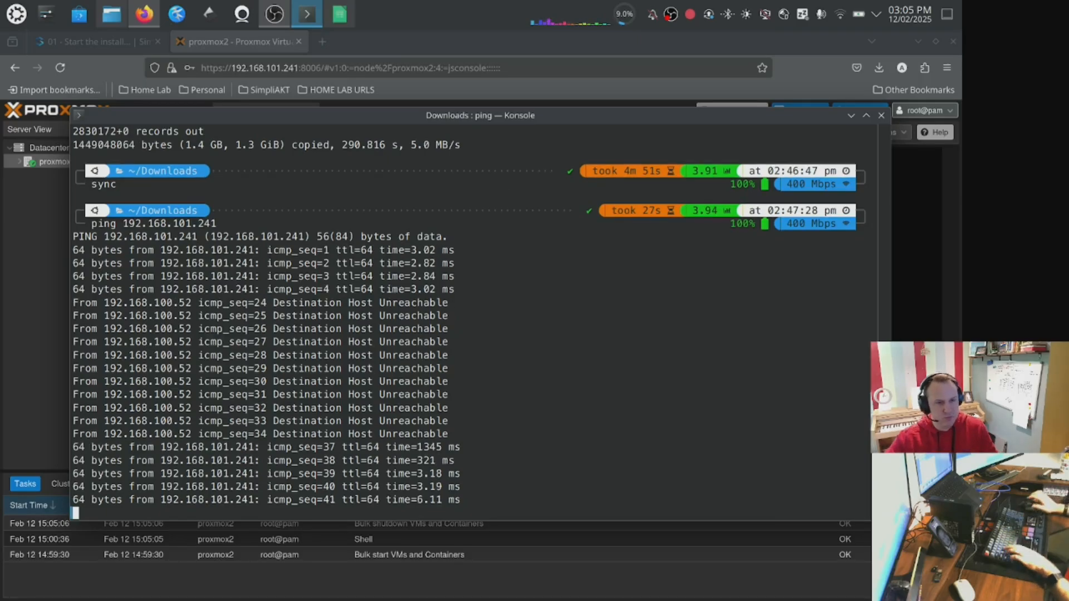
{"action": "key", "text": "ctrl+c"}
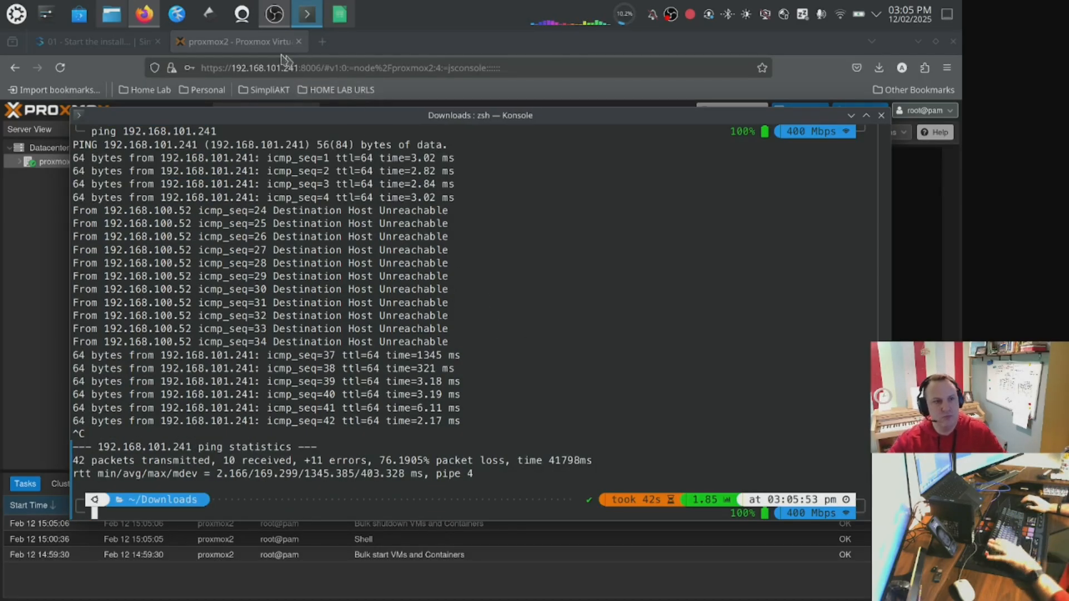
Reopen the proxmox2 node shell after the reboot and return to the documentation tab.
{"action": "left_click", "coordinate": [284, 58]}
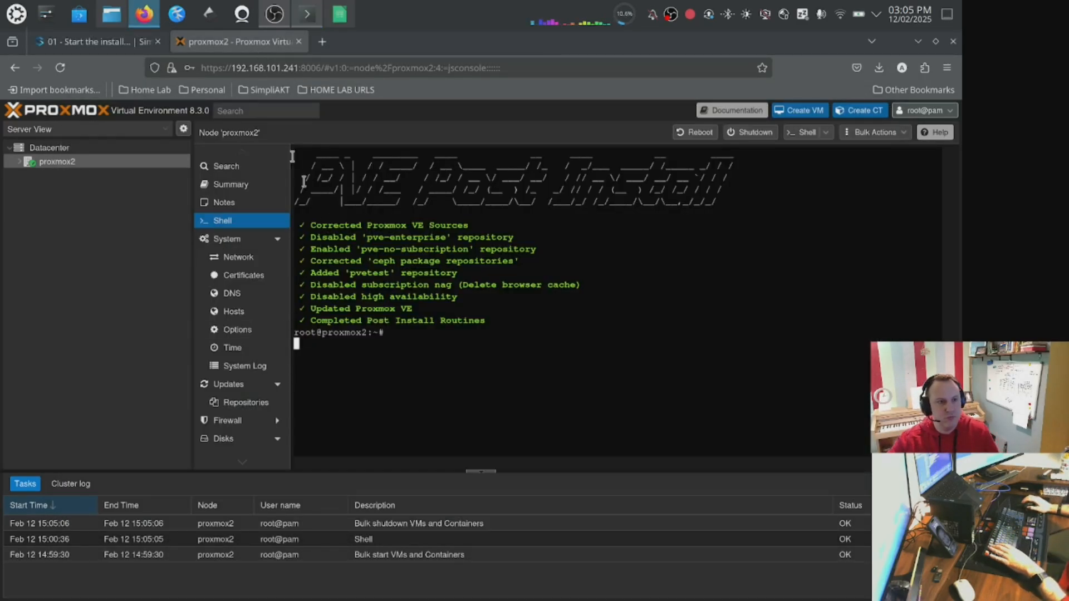
{"action": "left_click", "coordinate": [61, 148]}
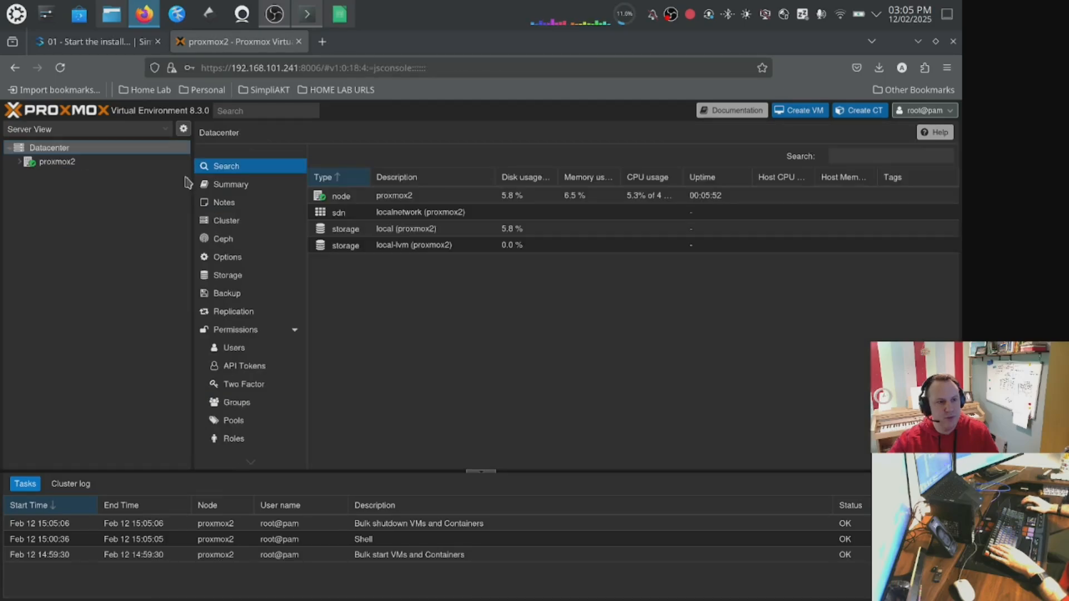
{"action": "left_click", "coordinate": [57, 162]}
{"action": "left_click", "coordinate": [223, 221]}
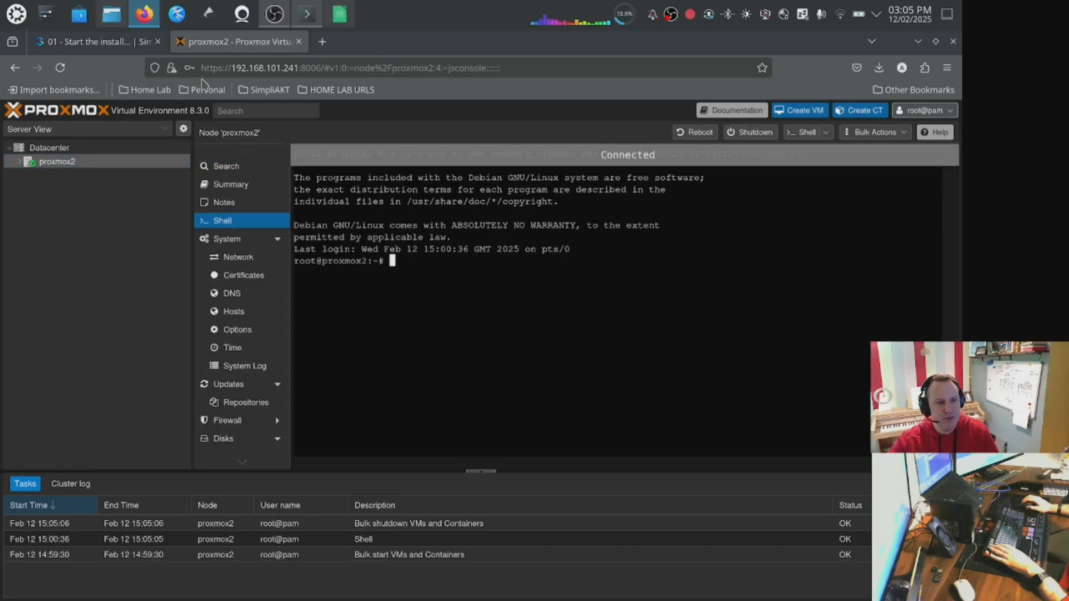
{"action": "left_click", "coordinate": [96, 44]}
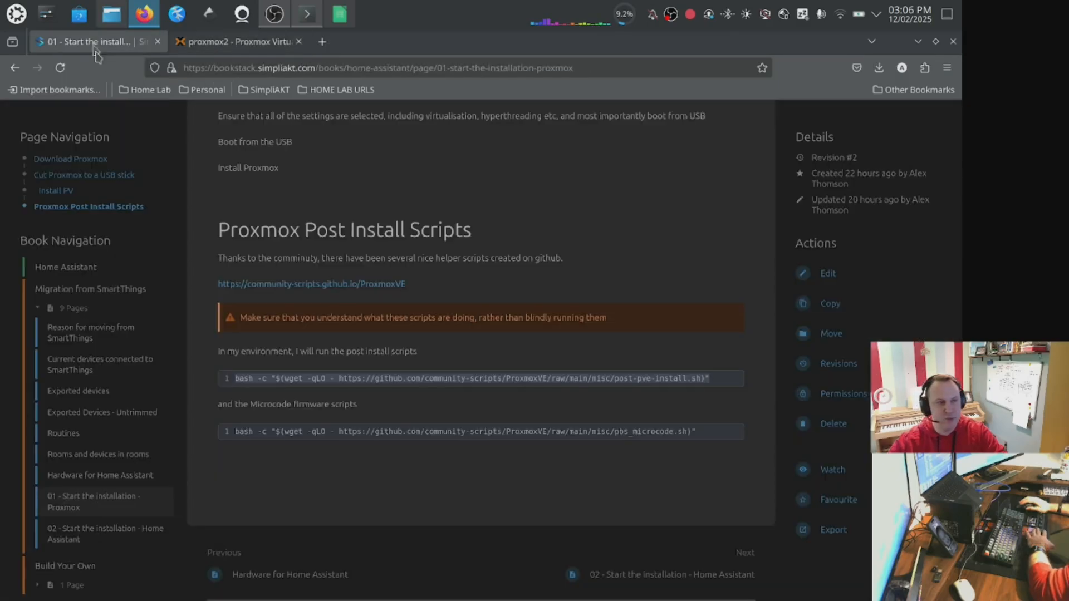
Open the '02 - Start the installation - Home Assistant' documentation page and read its payload instructions.
{"action": "scroll", "coordinate": [98, 501], "scroll_direction": "down", "scroll_amount": 1}
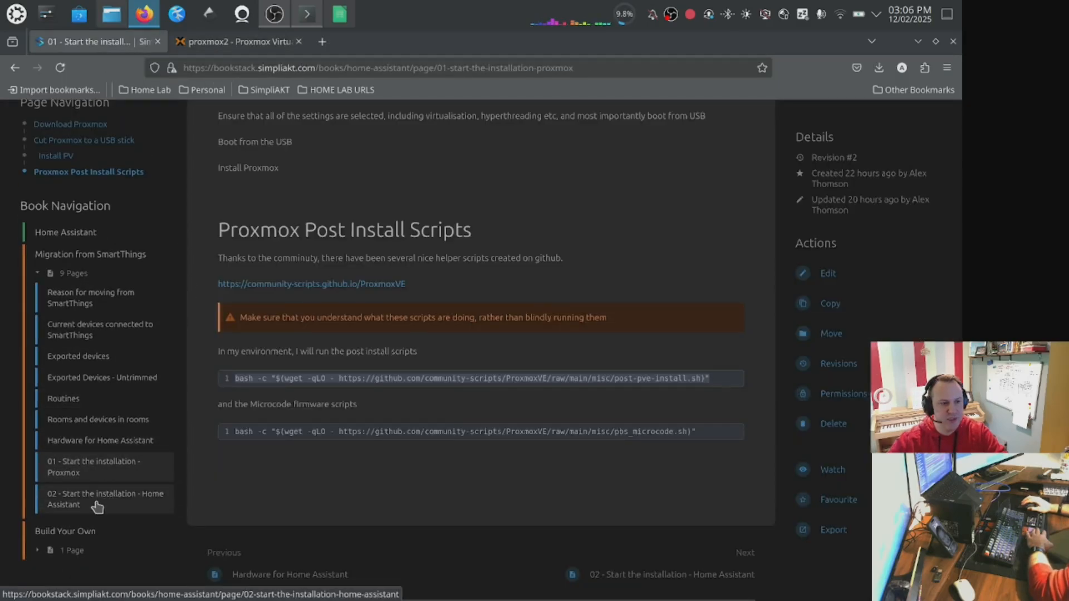
{"action": "left_click", "coordinate": [98, 504]}
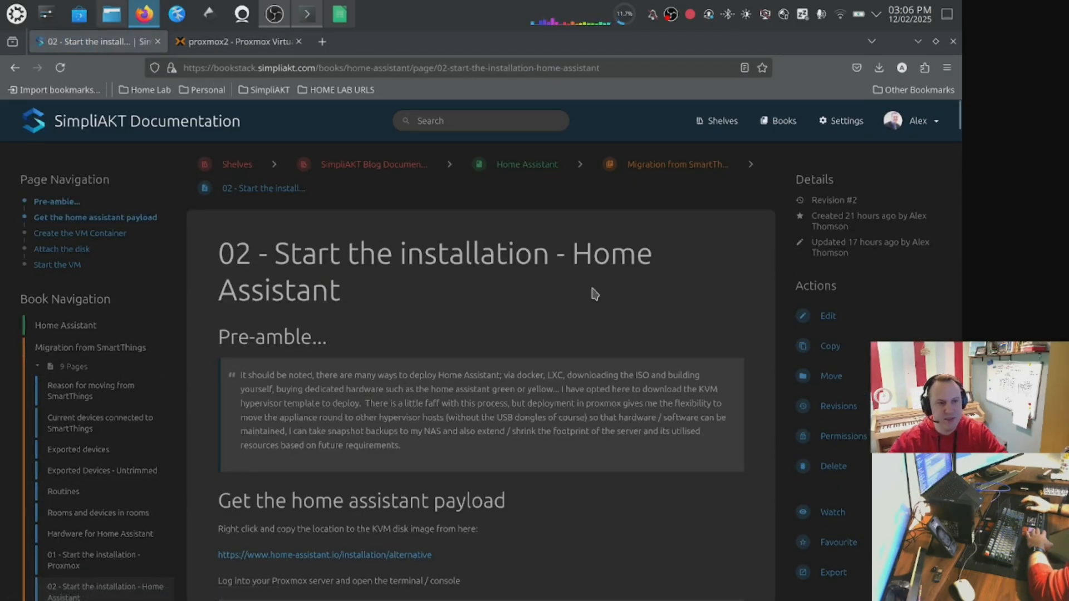
{"action": "scroll", "coordinate": [595, 294], "scroll_direction": "down", "scroll_amount": 7}
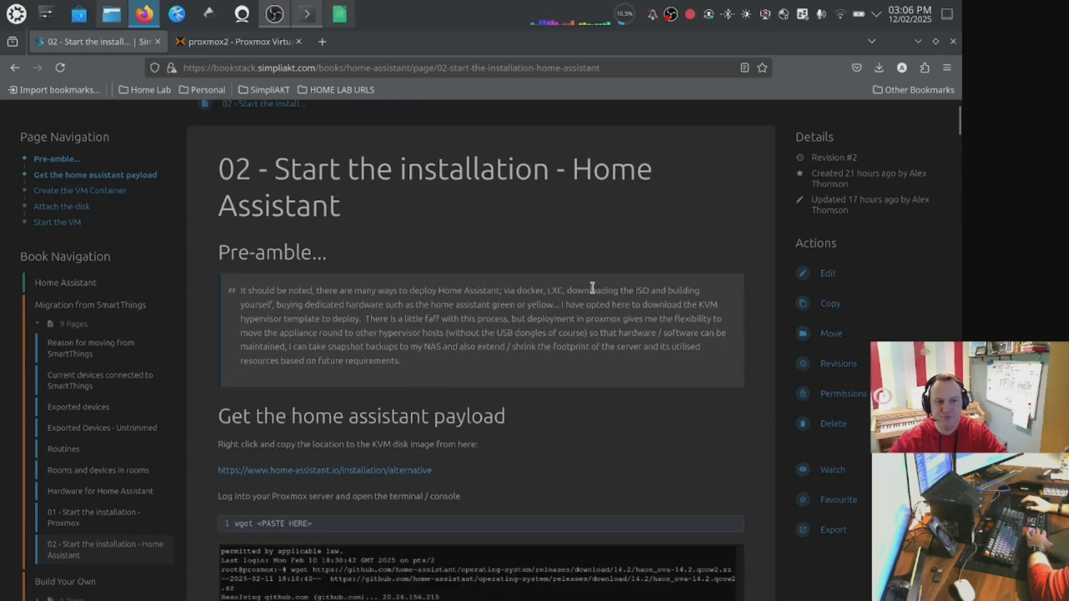
{"action": "scroll", "coordinate": [592, 290], "scroll_direction": "up", "scroll_amount": 4}
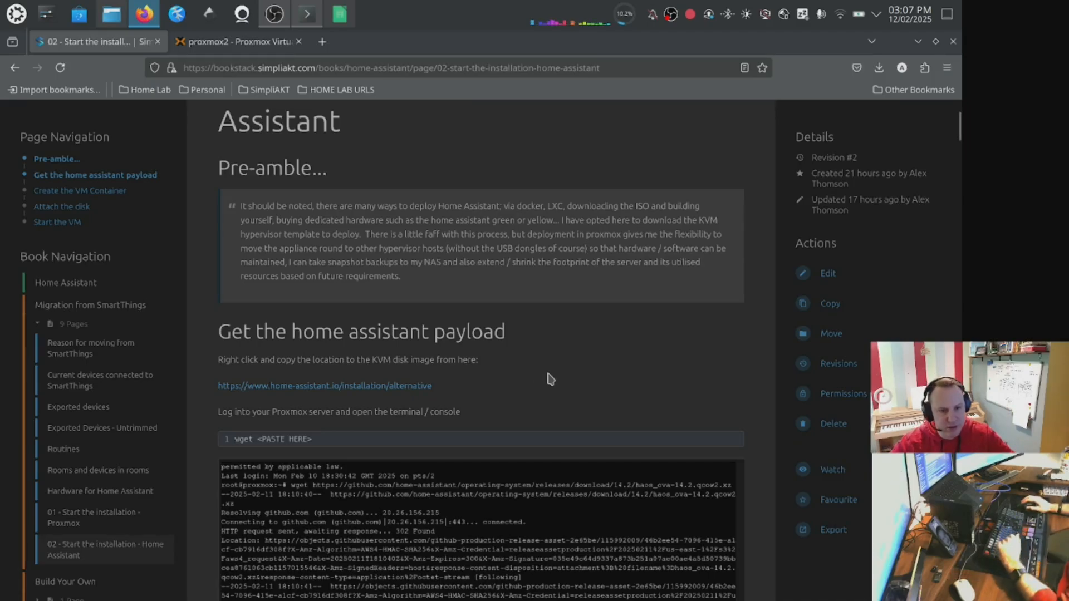
{"action": "scroll", "coordinate": [560, 386], "scroll_direction": "up", "scroll_amount": 2}
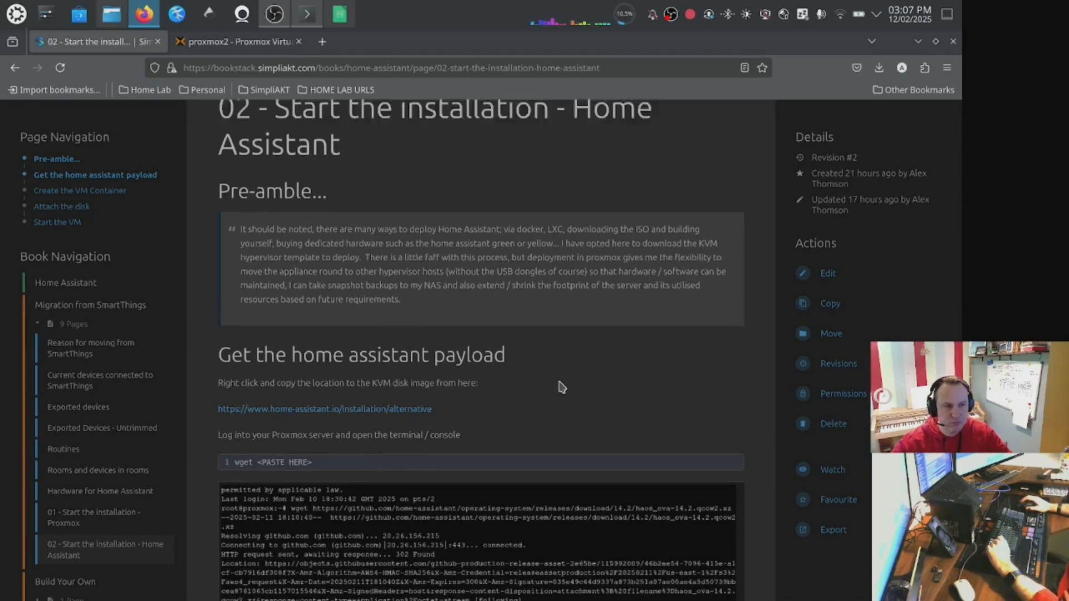
{"action": "scroll", "coordinate": [560, 379], "scroll_direction": "down", "scroll_amount": 5}
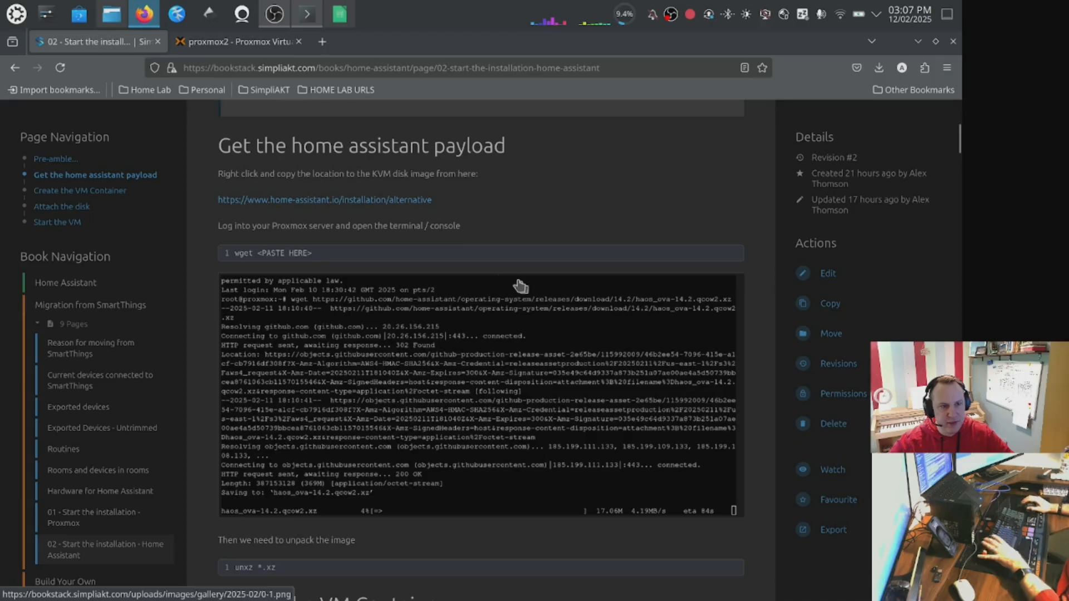
Open the Home Assistant alternative installation link in a new tab and move that tab to the end.
{"action": "right_click", "coordinate": [362, 202]}
{"action": "left_click", "coordinate": [412, 217]}
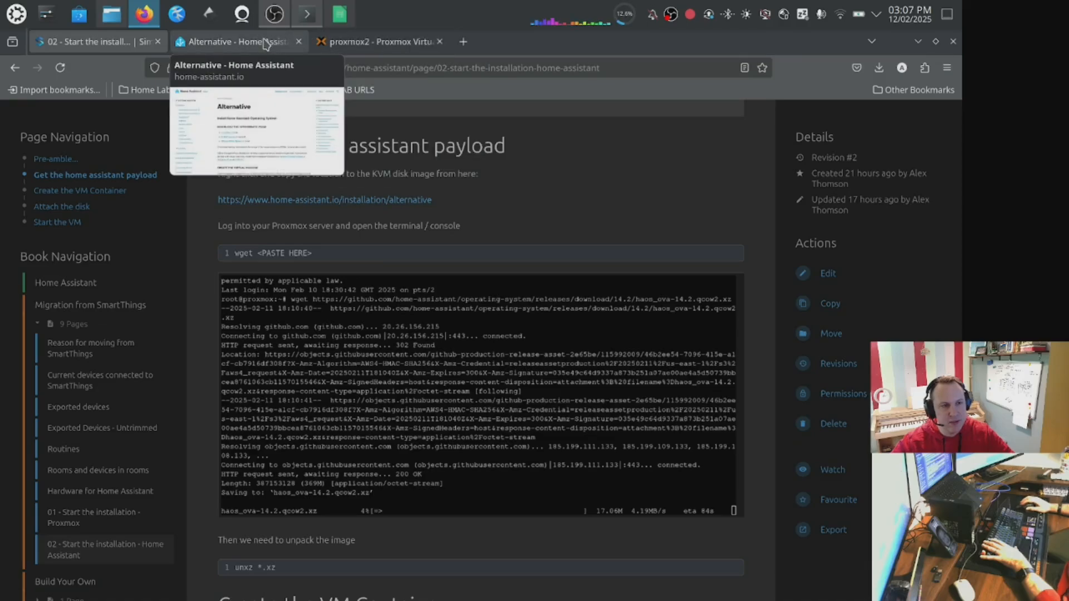
{"action": "left_click_drag", "start_coordinate": [270, 45], "coordinate": [404, 49]}
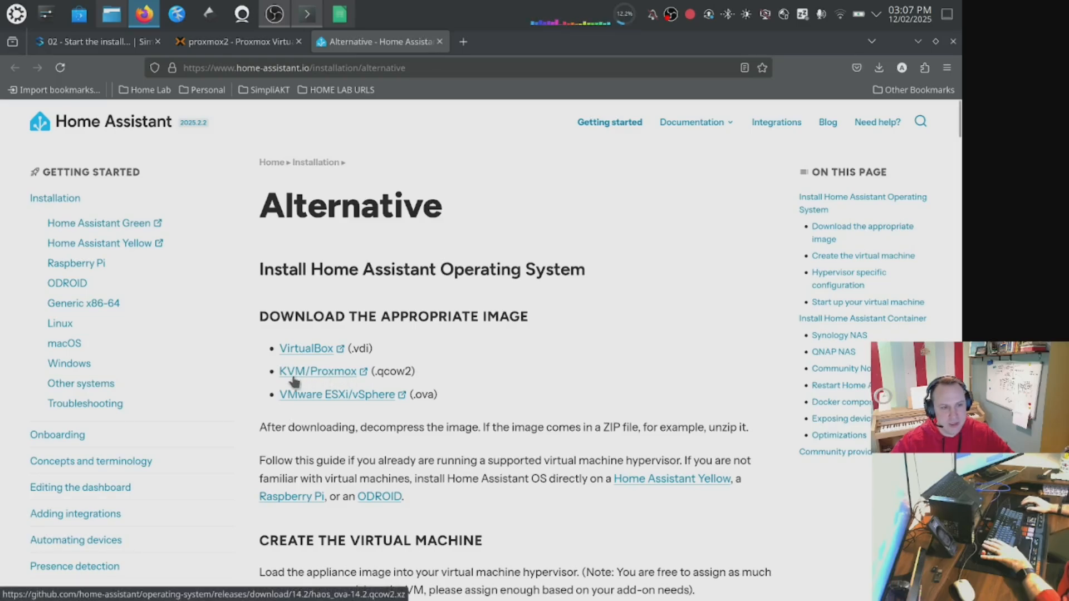
Copy the link address of the KVM/Proxmox qcow2 image.
{"action": "left_click_drag", "start_coordinate": [384, 372], "coordinate": [417, 373]}
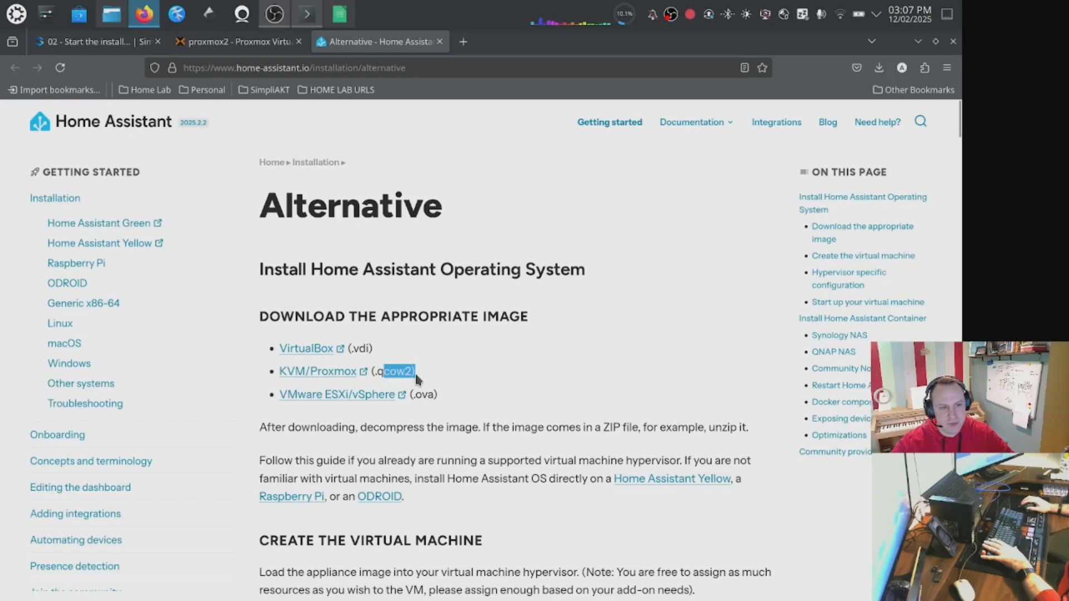
{"action": "right_click", "coordinate": [316, 372]}
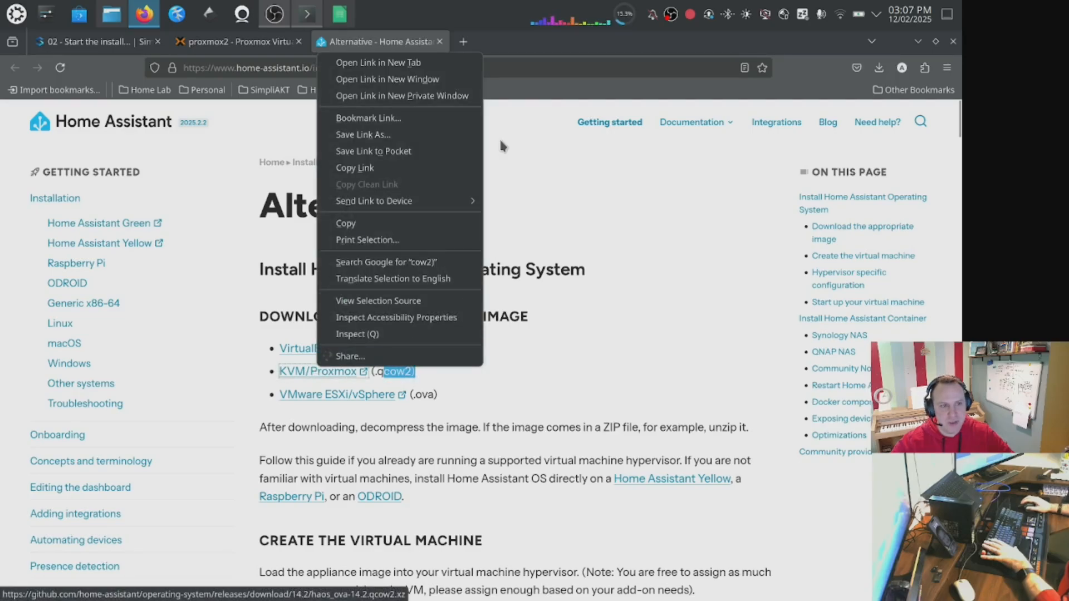
{"action": "left_click", "coordinate": [436, 169]}
In the proxmox2 node shell, download the Home Assistant image by running wget with the copied link.
{"action": "left_click", "coordinate": [92, 41]}
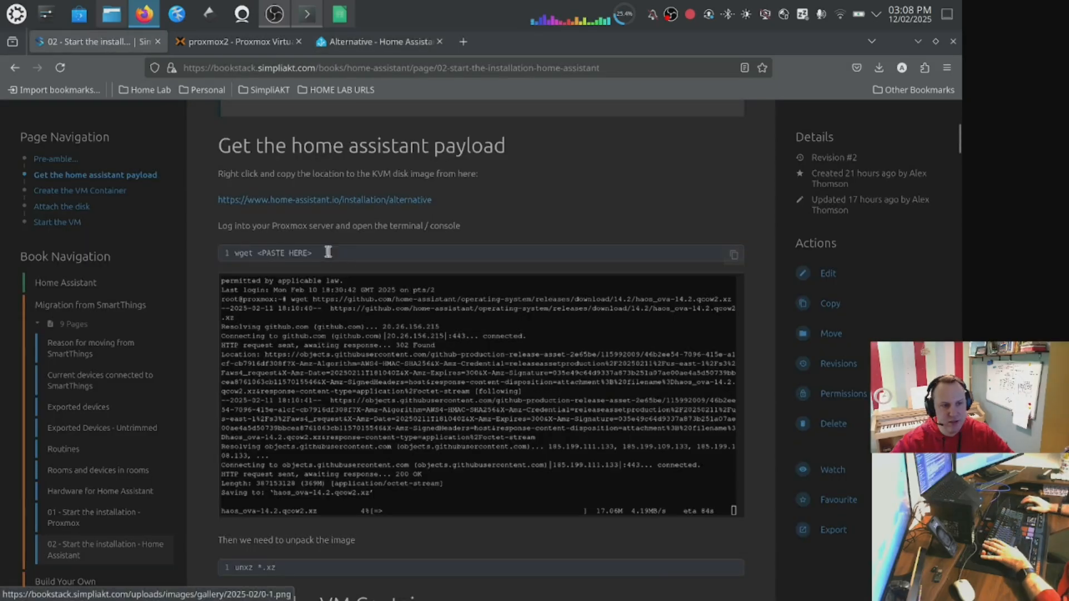
{"action": "left_click_drag", "start_coordinate": [233, 251], "coordinate": [320, 253]}
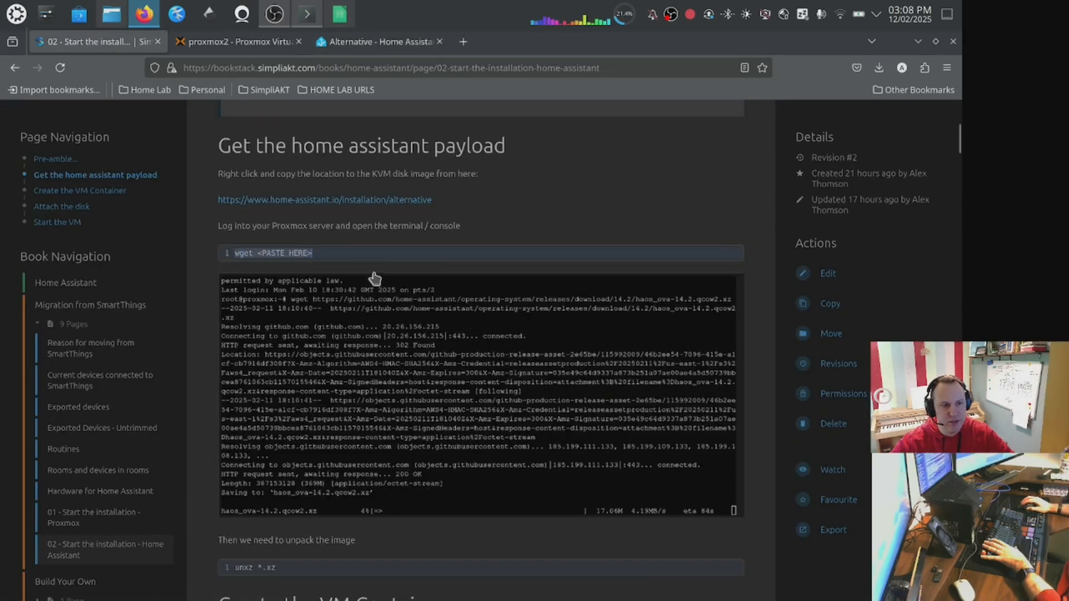
{"action": "left_click", "coordinate": [261, 49]}
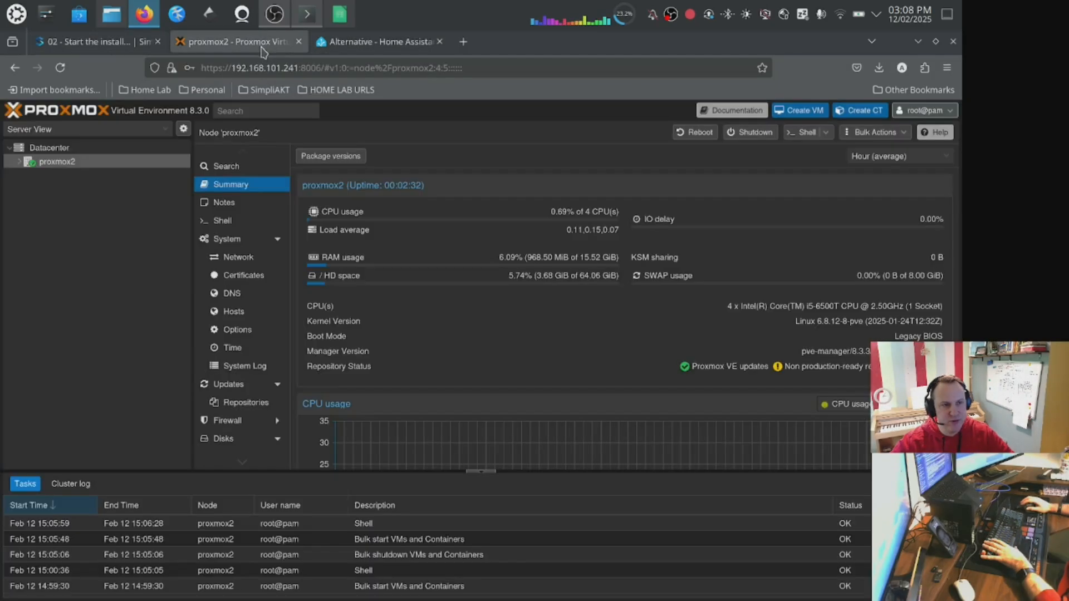
{"action": "left_click", "coordinate": [223, 220]}
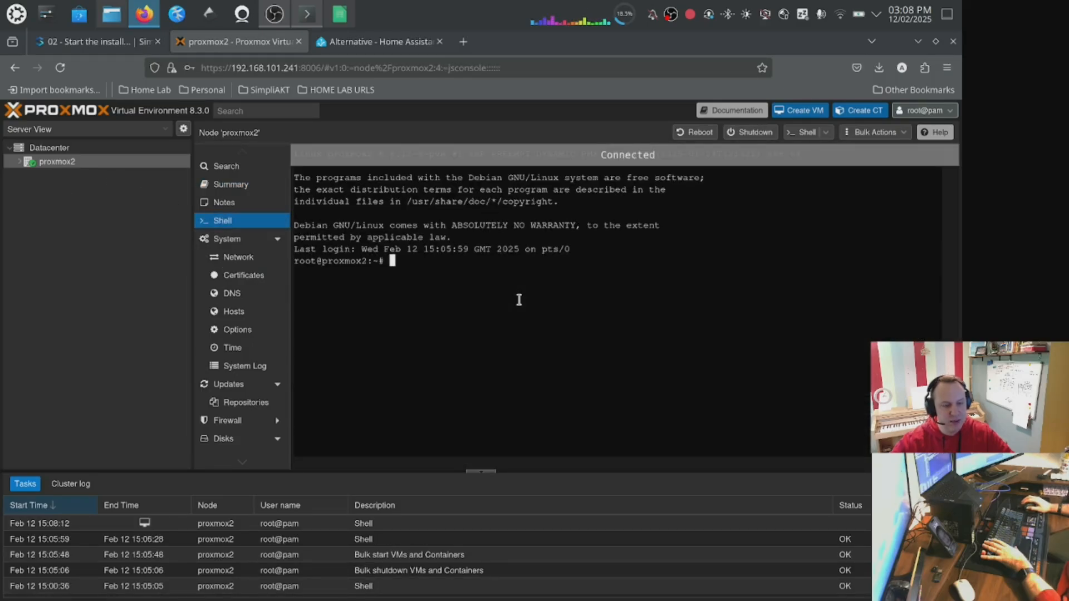
{"action": "type", "text": "wge"}
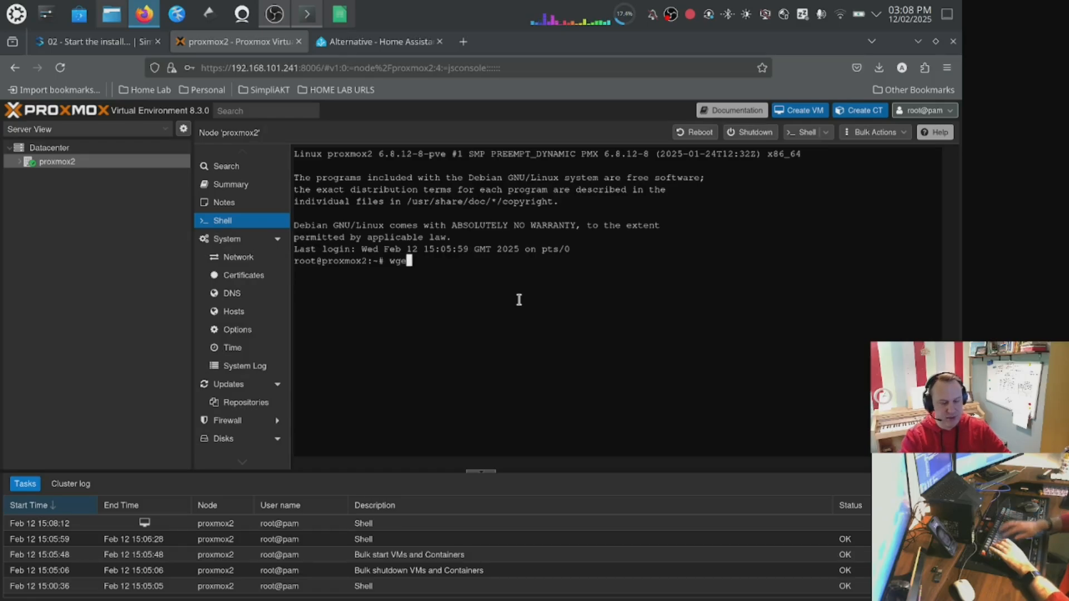
{"action": "type", "text": "t"}
{"action": "right_click", "coordinate": [538, 299]}
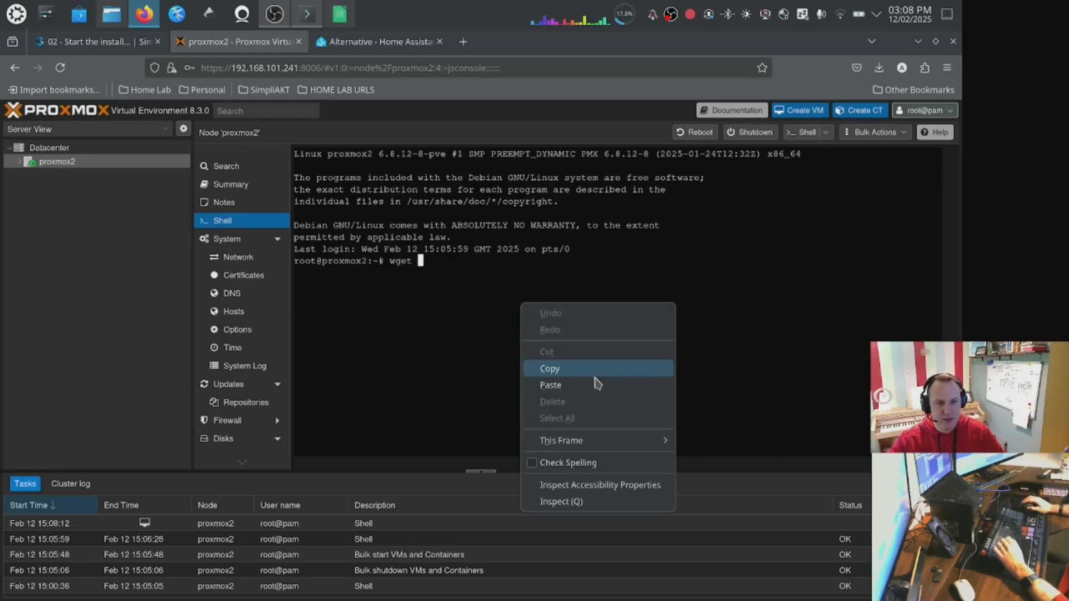
{"action": "left_click", "coordinate": [596, 388]}
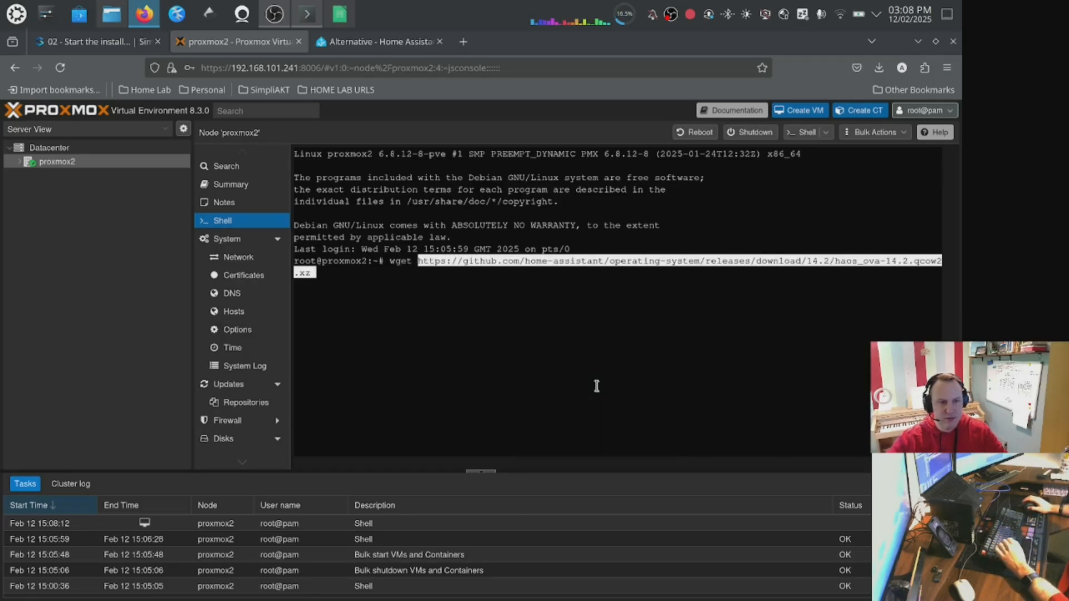
{"action": "key", "text": "Return"}
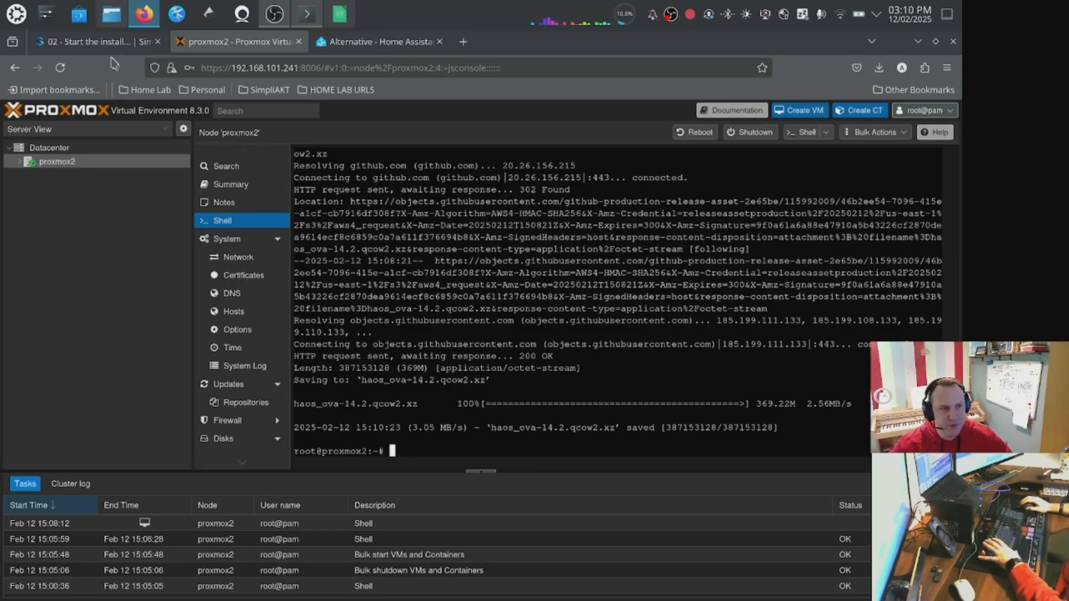
List the home directory contents with ls -la, then decompress the downloaded image by running unxz *.xz.
{"action": "left_click", "coordinate": [92, 42]}
{"action": "scroll", "coordinate": [392, 404], "scroll_direction": "down", "scroll_amount": 3}
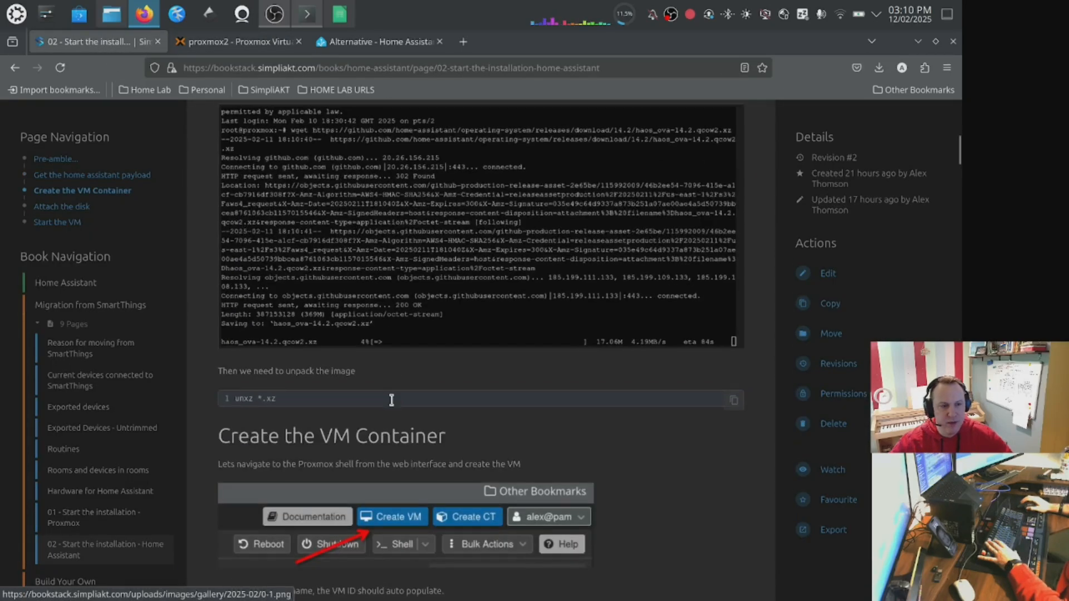
{"action": "left_click_drag", "start_coordinate": [323, 398], "coordinate": [245, 399]}
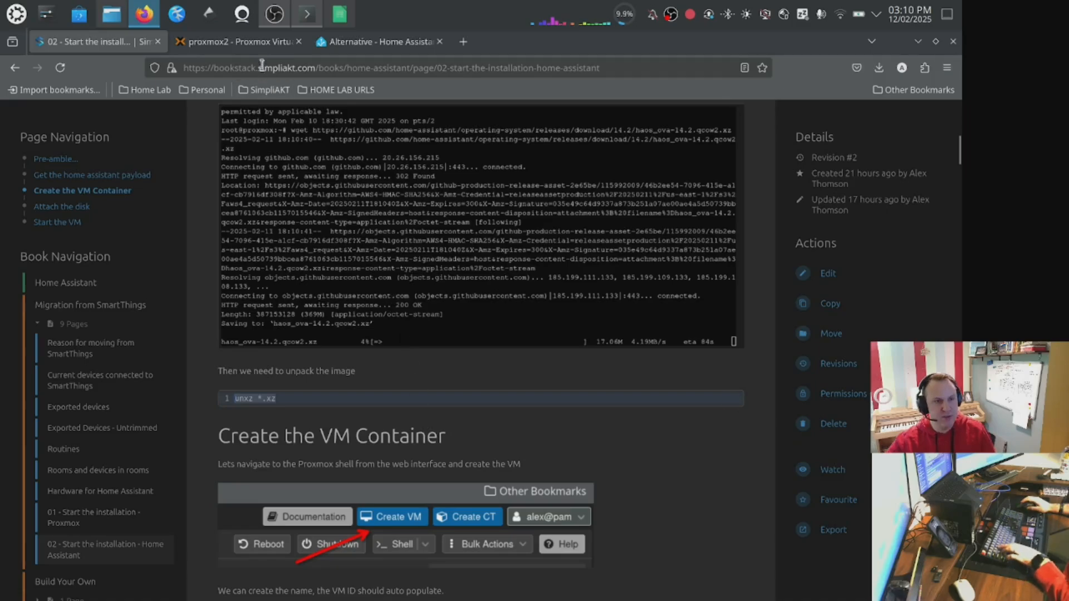
{"action": "left_click", "coordinate": [248, 48]}
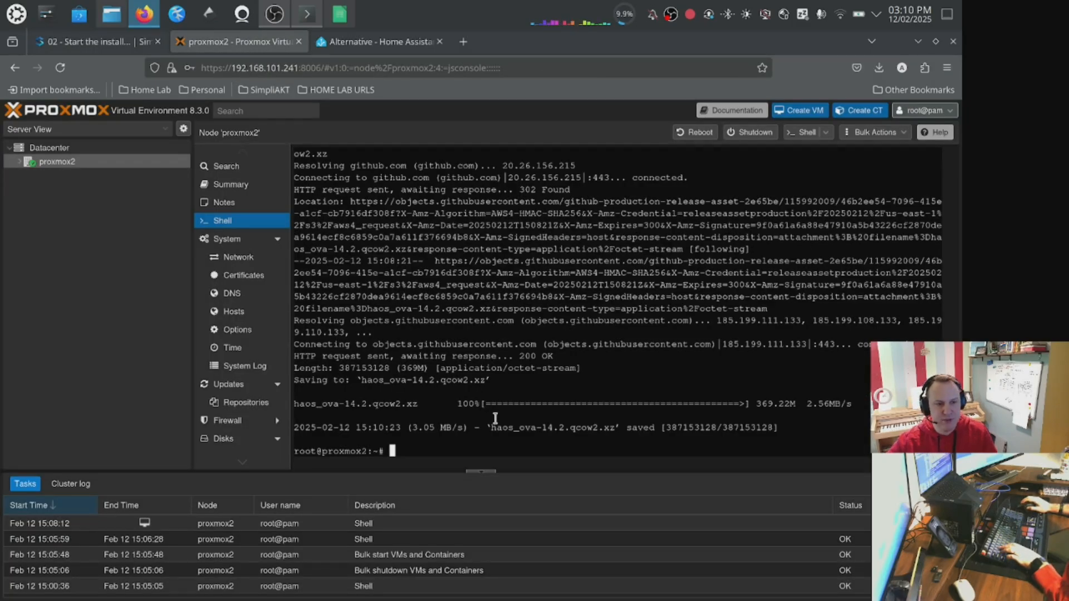
{"action": "type", "text": "ls -la"}
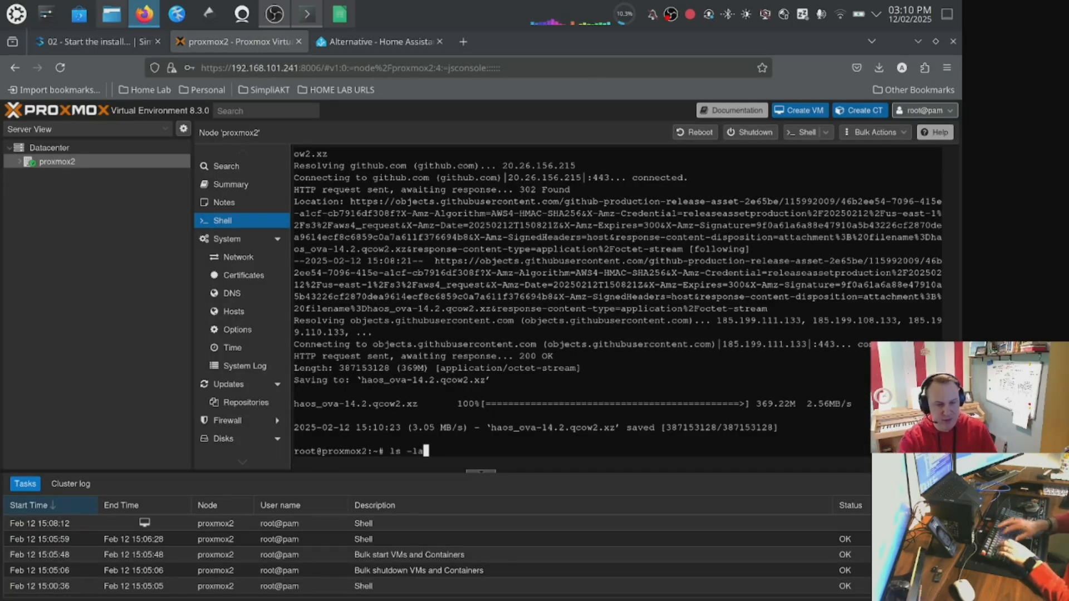
{"action": "key", "text": "Return"}
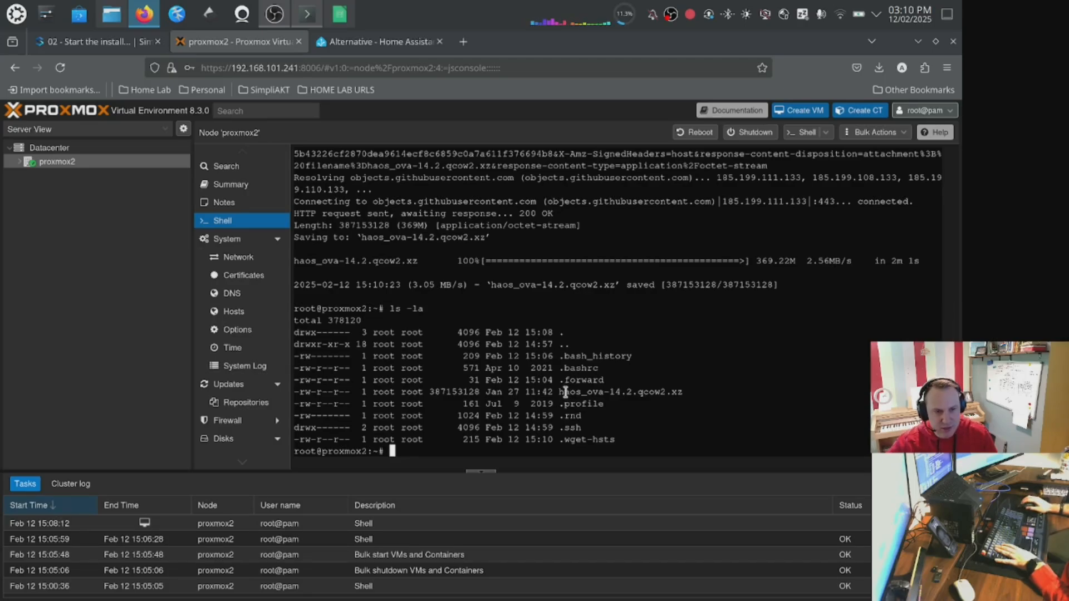
{"action": "right_click", "coordinate": [640, 424]}
{"action": "left_click", "coordinate": [693, 297]}
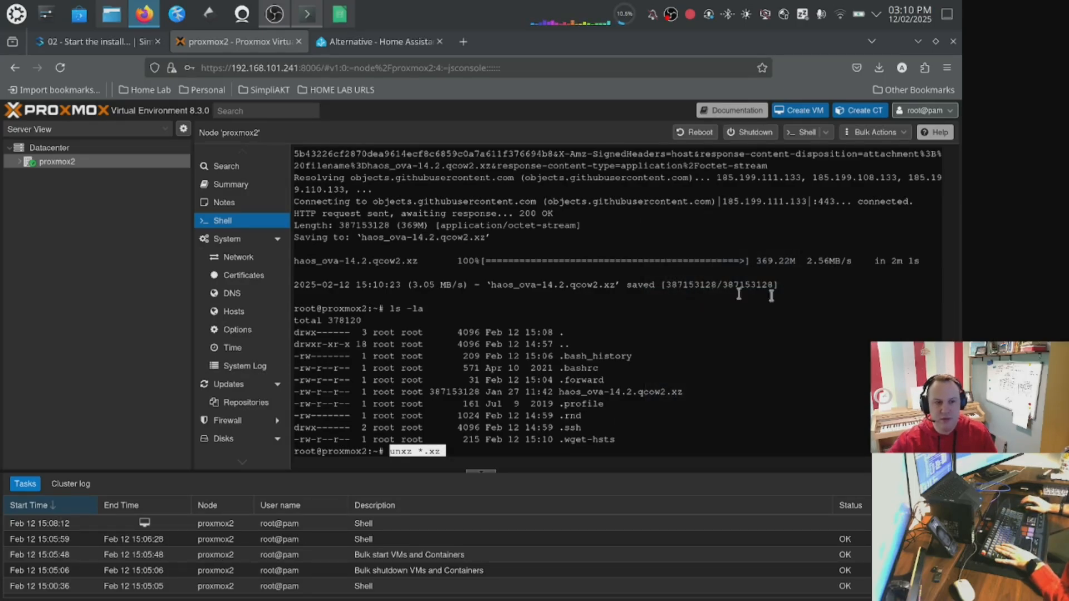
{"action": "key", "text": "Return"}
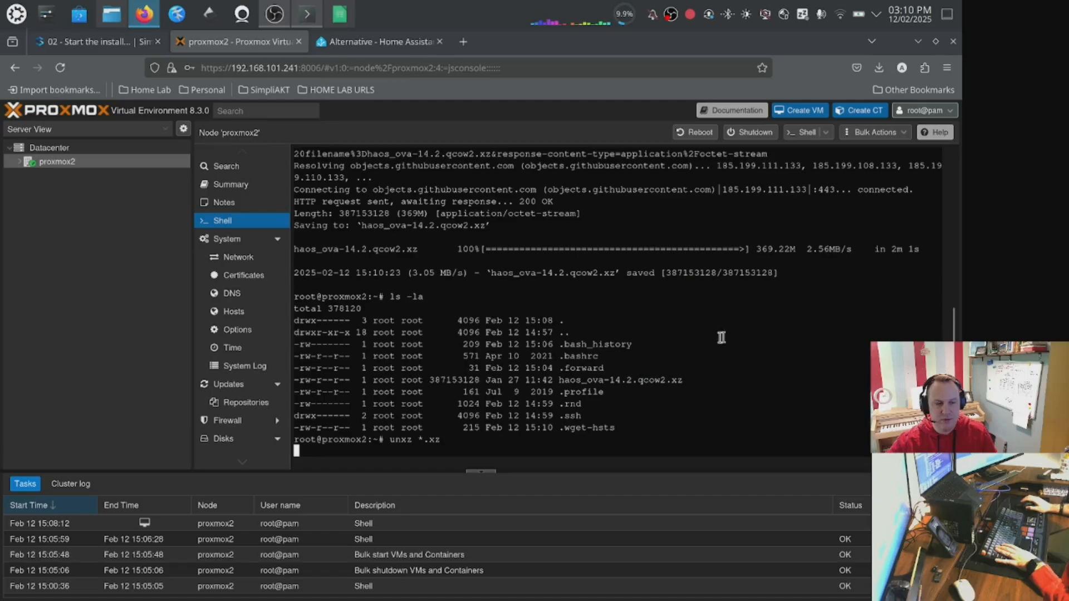
Read the VM creation instructions in the documentation, then close the documentation tab.
{"action": "left_click", "coordinate": [92, 42]}
{"action": "scroll", "coordinate": [501, 335], "scroll_direction": "down", "scroll_amount": 3}
{"action": "scroll", "coordinate": [500, 335], "scroll_direction": "down", "scroll_amount": 5}
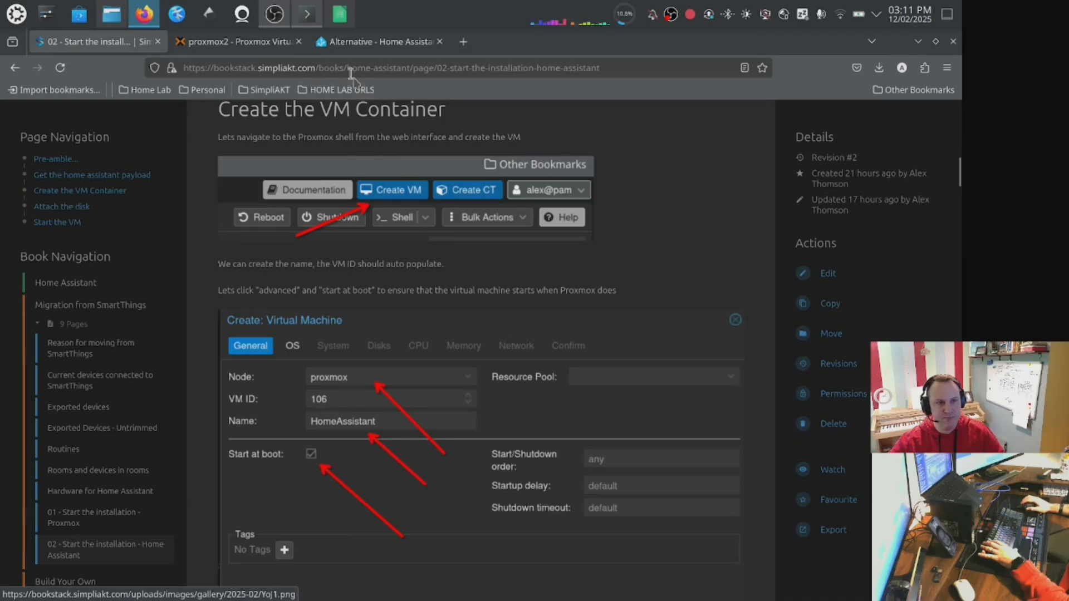
{"action": "middle_click", "coordinate": [104, 49]}
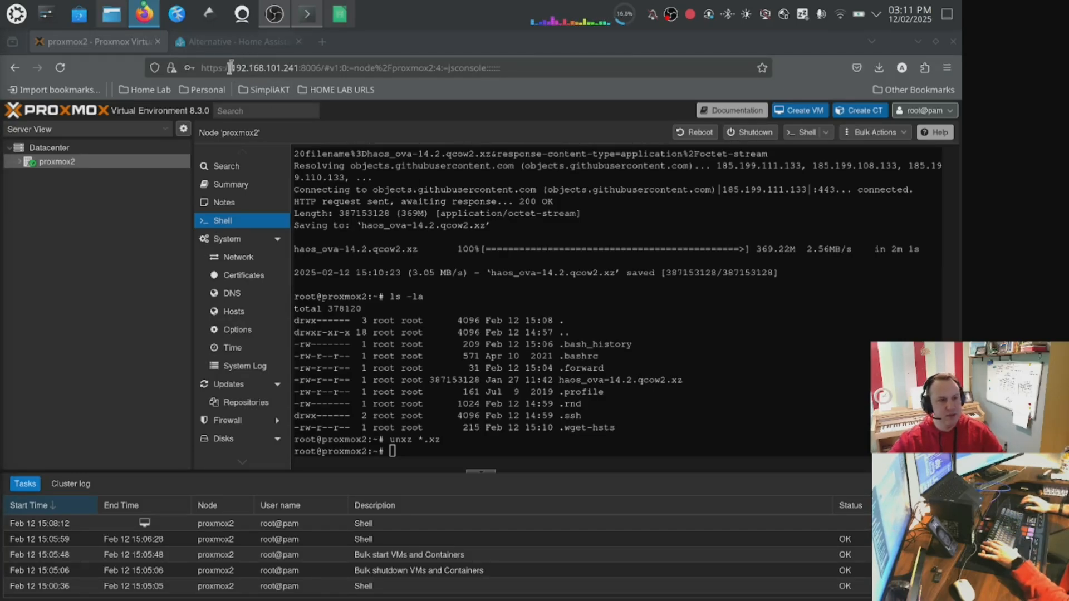
Start creating a new VM on proxmox2 named HomeAssistant, with advanced options shown and Start at boot enabled.
{"action": "left_click", "coordinate": [78, 165]}
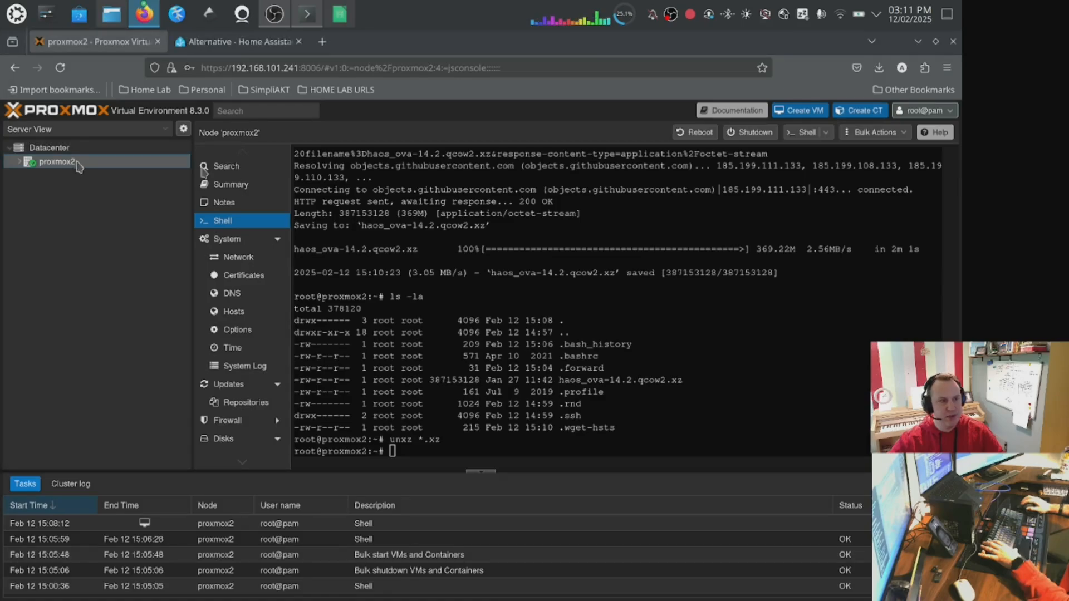
{"action": "left_click", "coordinate": [791, 114]}
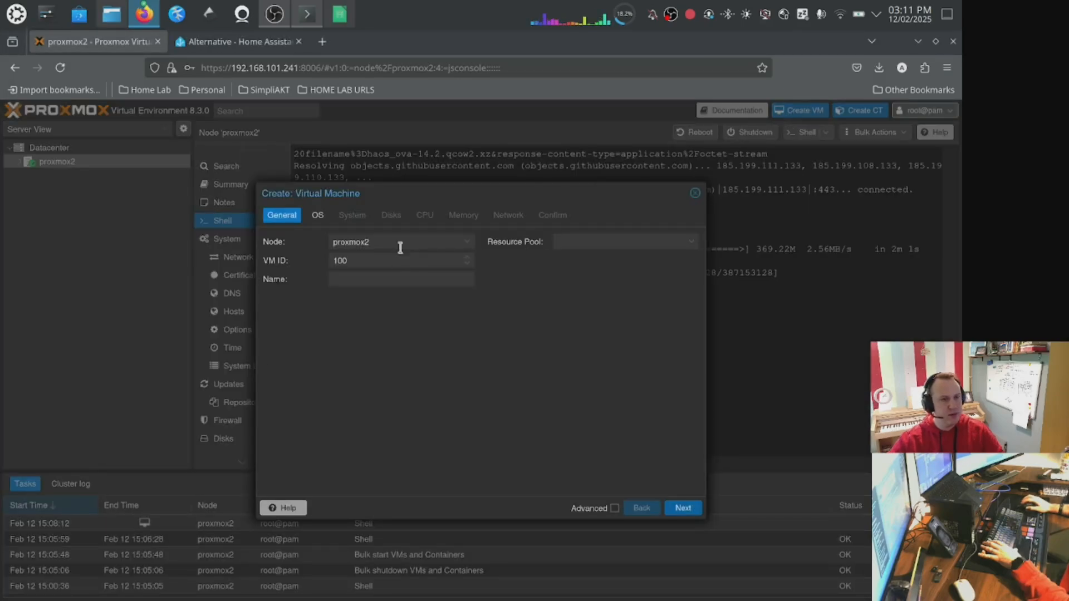
{"action": "left_click", "coordinate": [374, 281]}
{"action": "type", "text": "HomeA"}
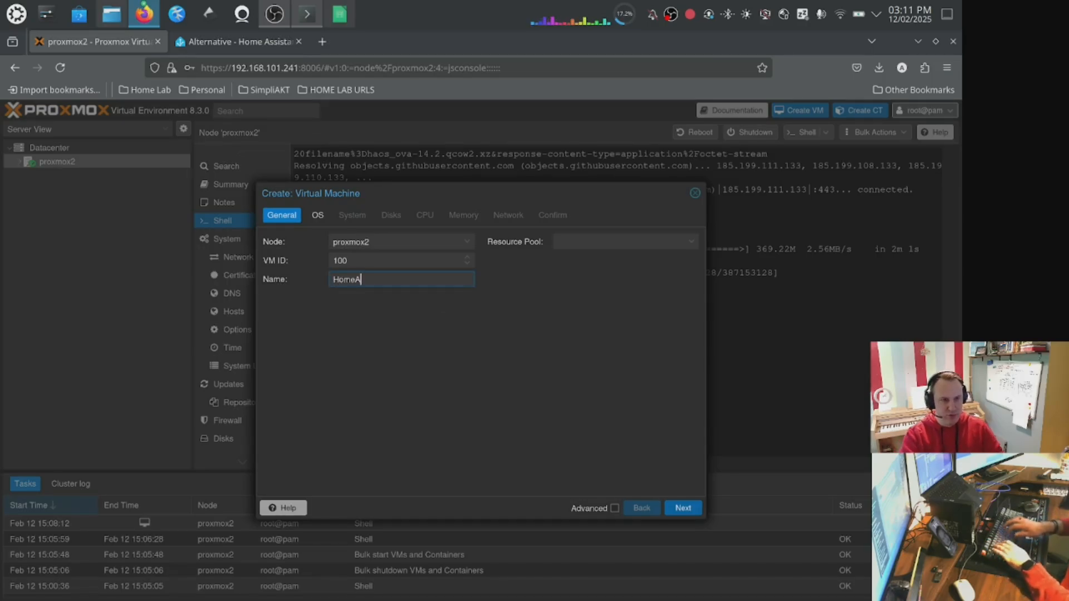
{"action": "type", "text": "ssistant"}
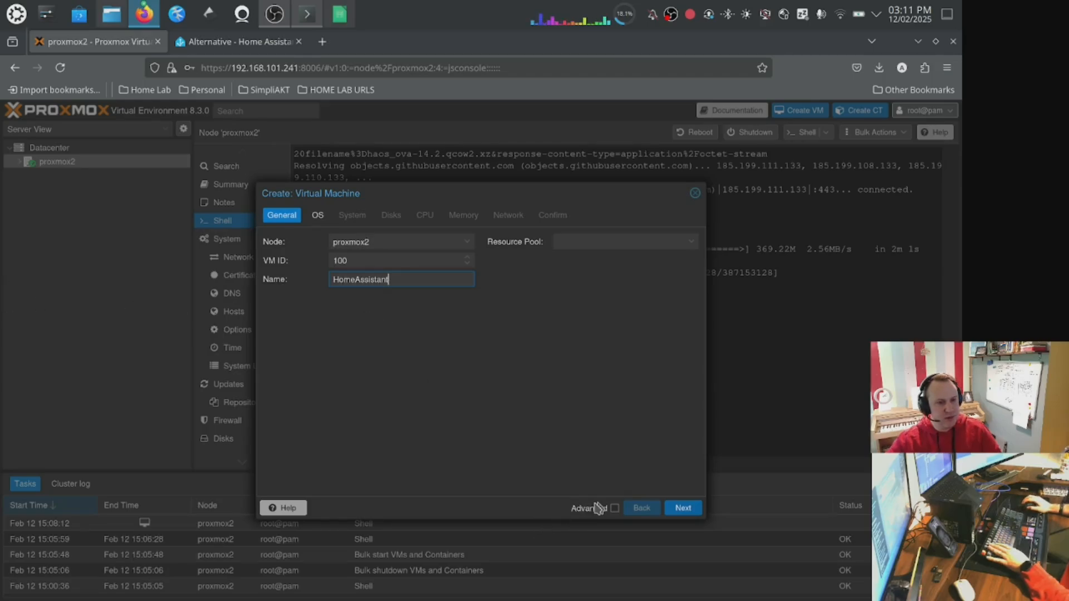
{"action": "left_click", "coordinate": [615, 508]}
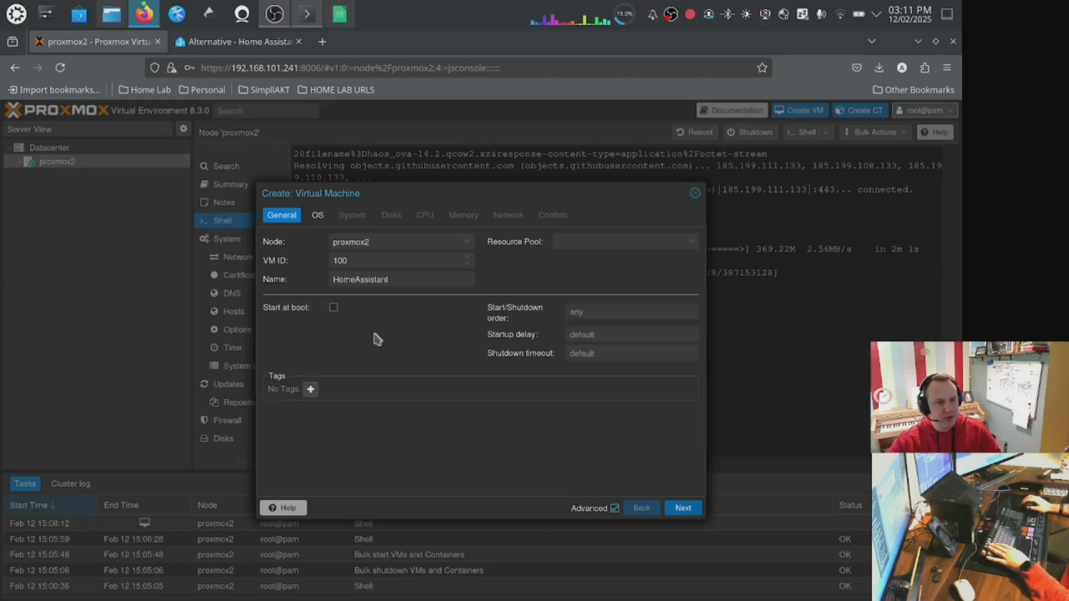
{"action": "left_click", "coordinate": [334, 308]}
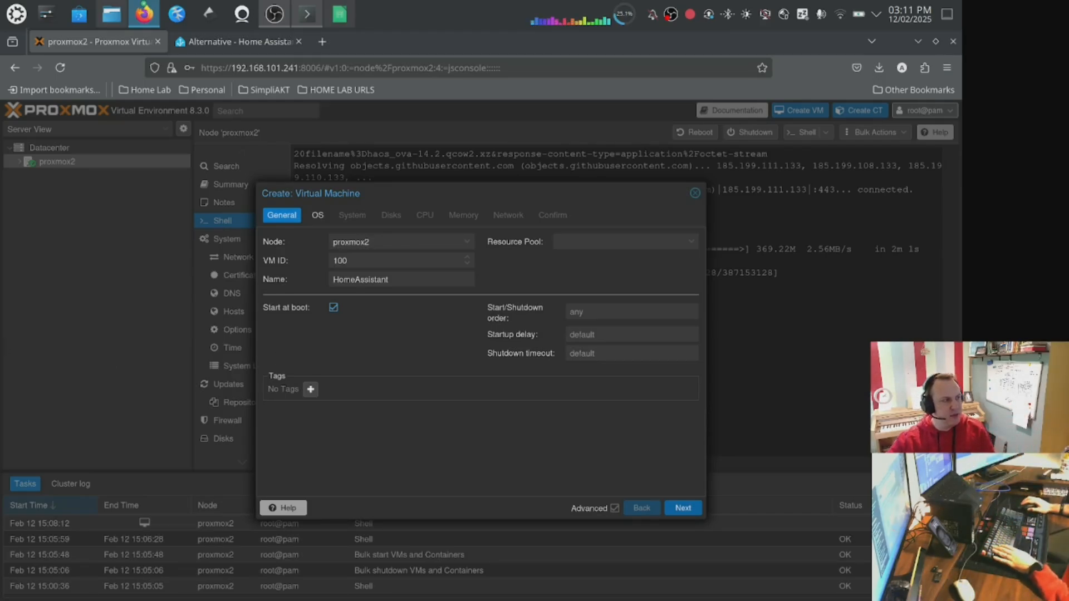
{"action": "left_click", "coordinate": [682, 508]}
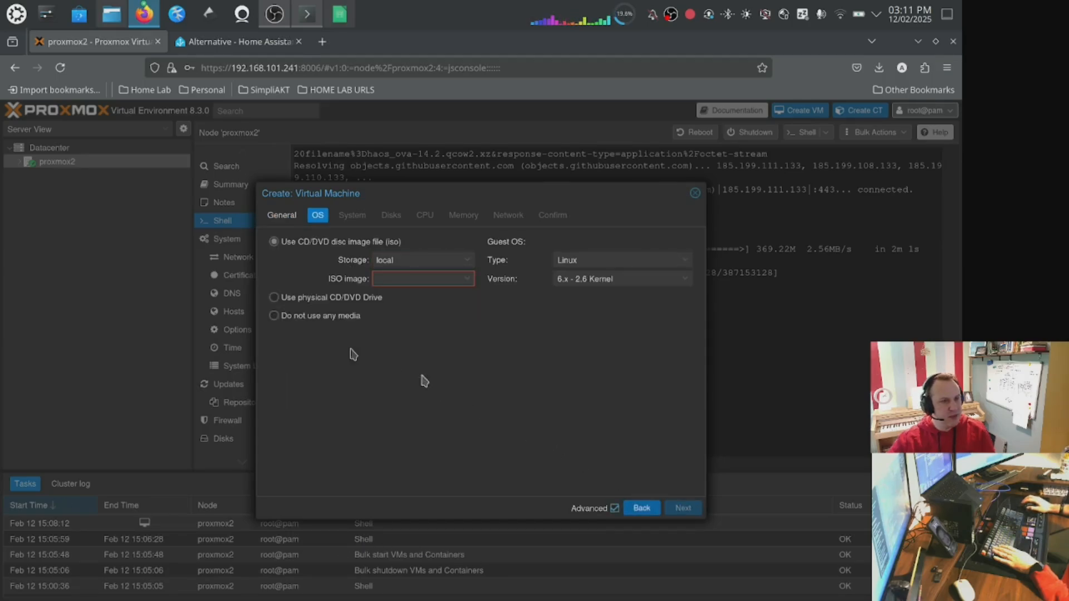
Choose no installation media, then set the machine type to q35 and the BIOS to OVMF (UEFI).
{"action": "left_click", "coordinate": [313, 318]}
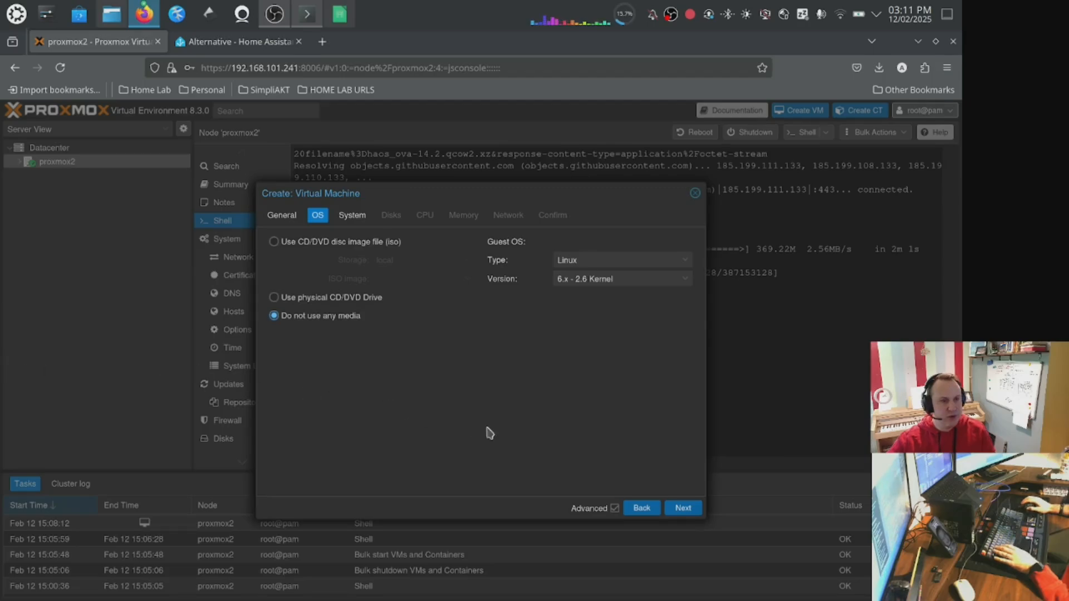
{"action": "left_click", "coordinate": [678, 508]}
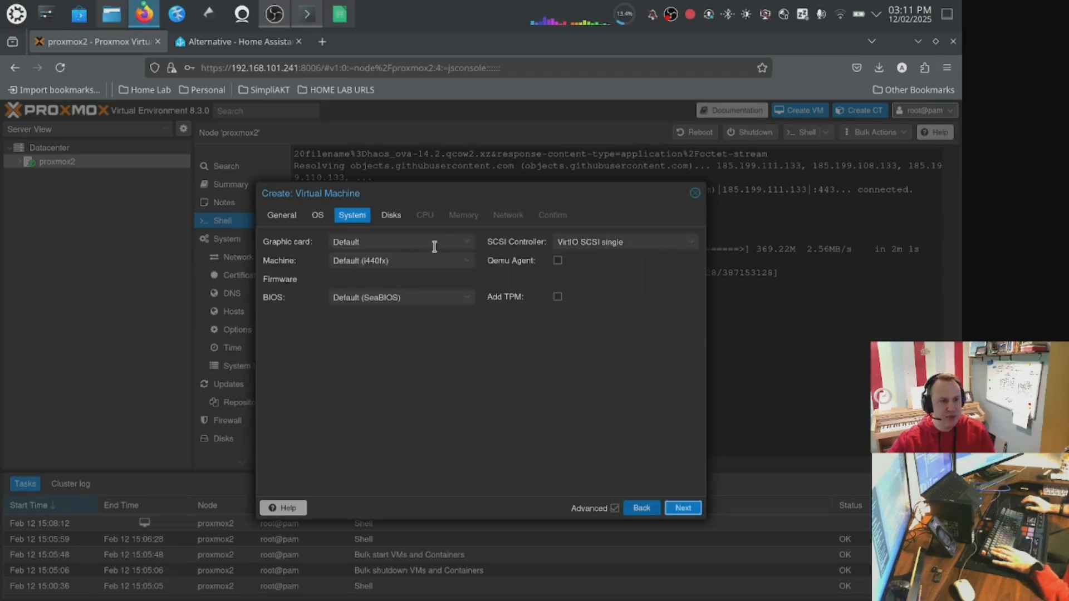
{"action": "left_click", "coordinate": [472, 262]}
{"action": "left_click", "coordinate": [414, 291]}
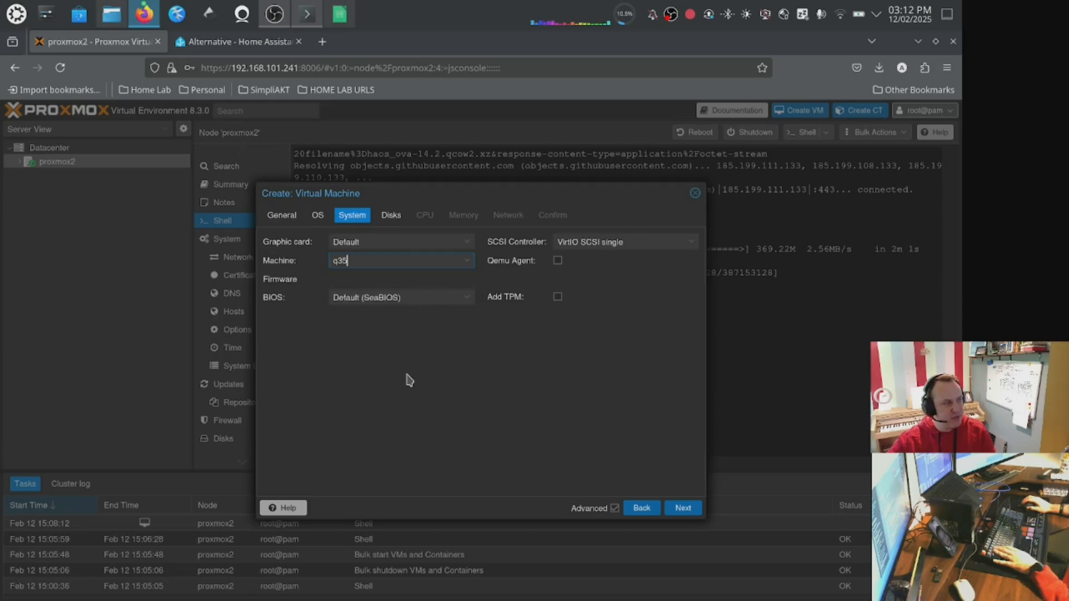
{"action": "left_click", "coordinate": [466, 297]}
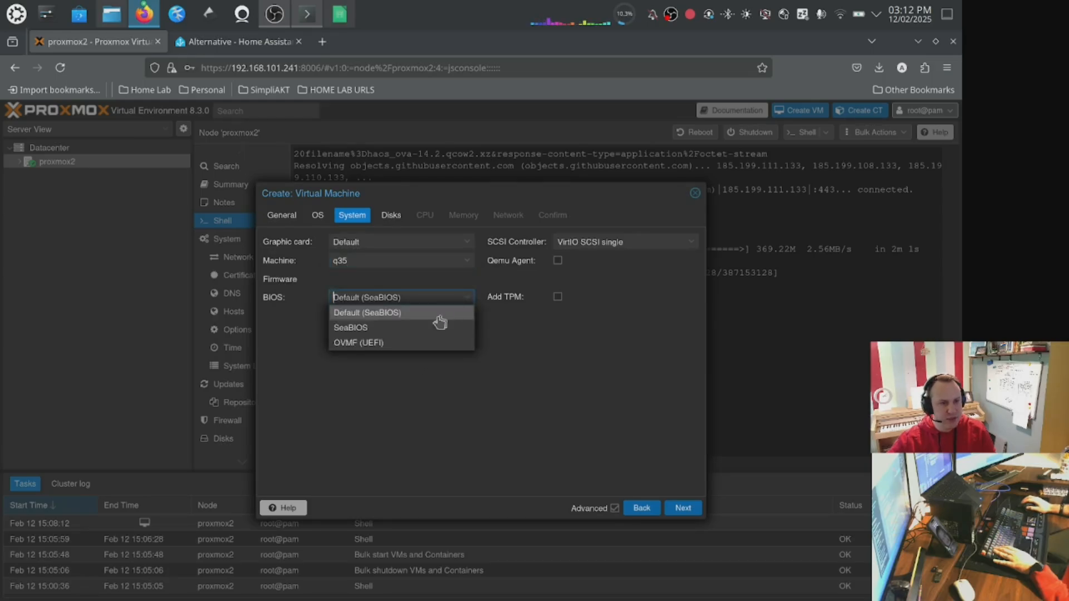
{"action": "left_click", "coordinate": [423, 346]}
Put the EFI disk on local-lvm storage and disable Pre-Enroll keys.
{"action": "left_click", "coordinate": [468, 335]}
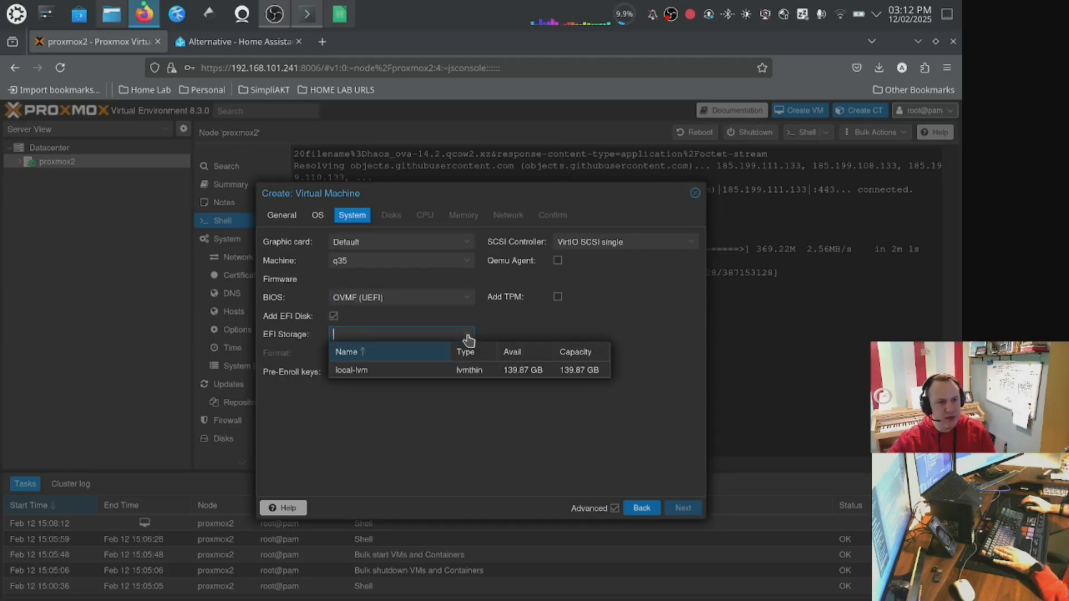
{"action": "left_click", "coordinate": [410, 372]}
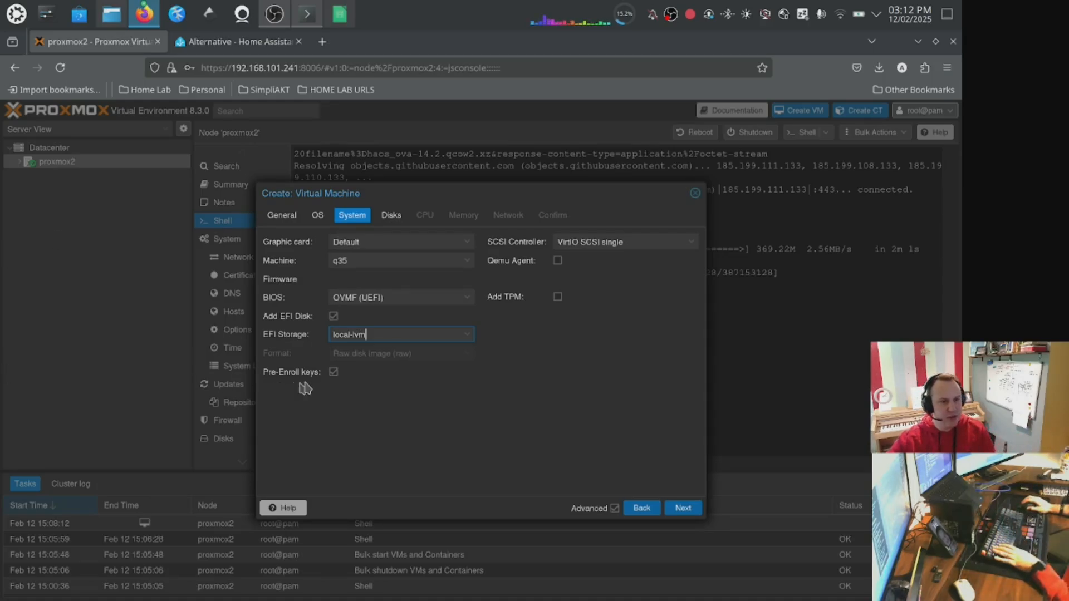
{"action": "left_click", "coordinate": [333, 372]}
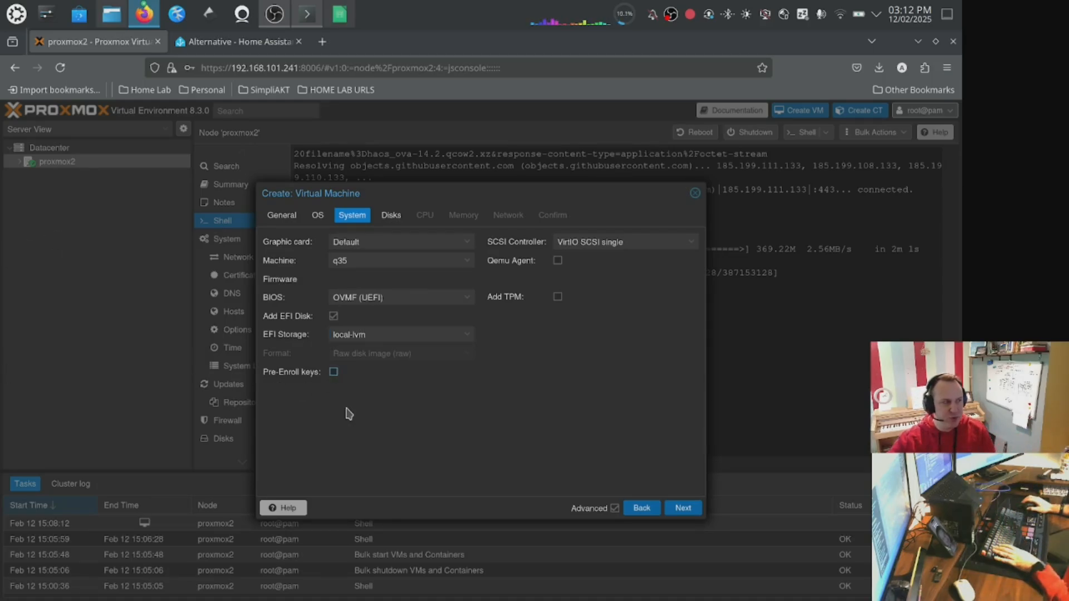
{"action": "left_click", "coordinate": [683, 508]}
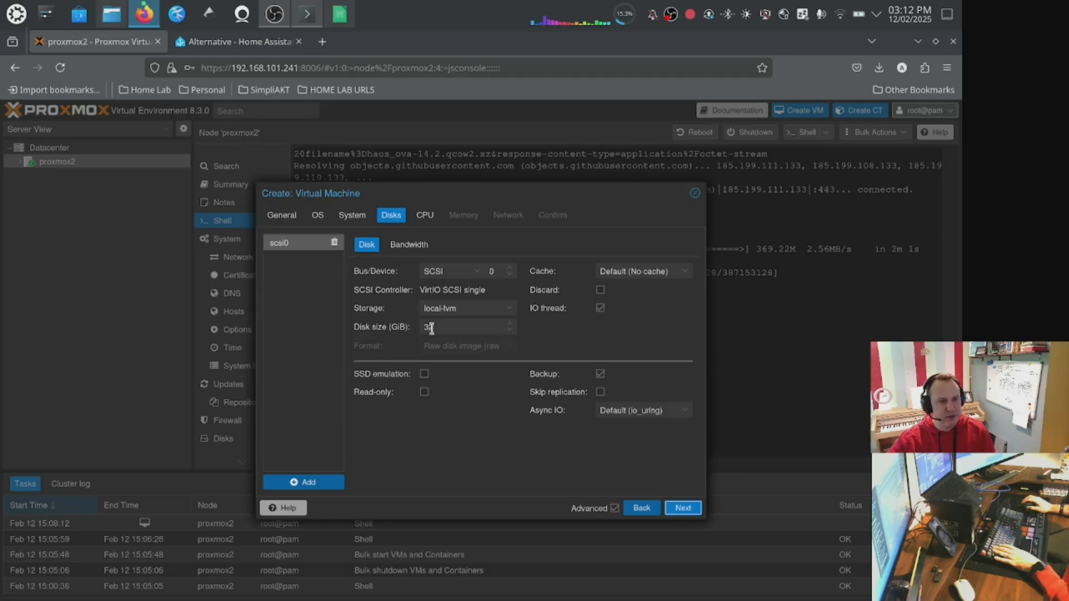
Keep the 32 GiB disk and give the VM 4 CPU cores.
{"action": "left_click_drag", "start_coordinate": [440, 328], "coordinate": [408, 326]}
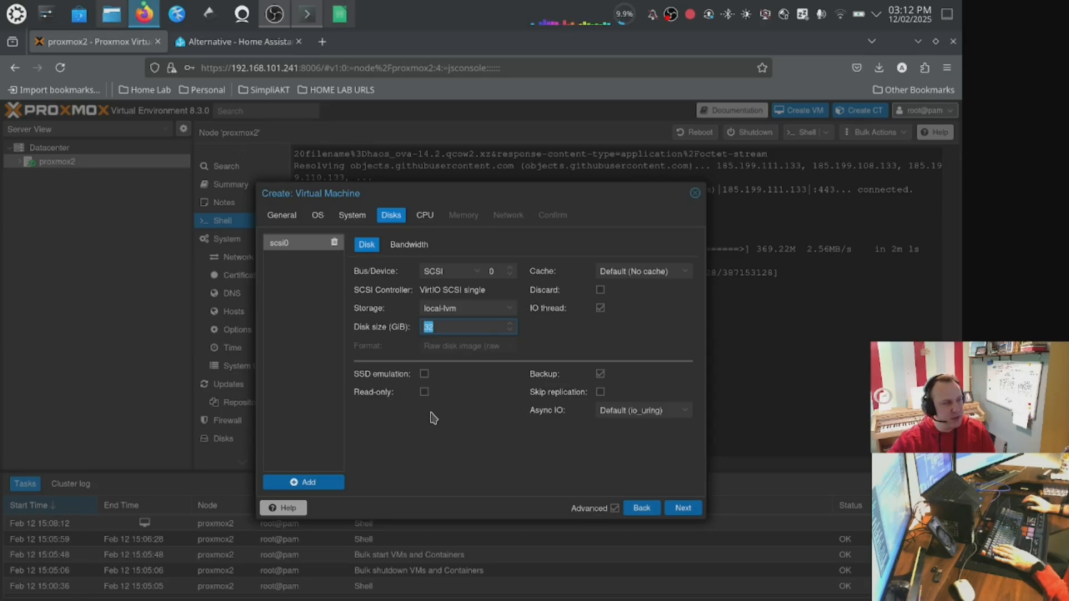
{"action": "left_click", "coordinate": [683, 509]}
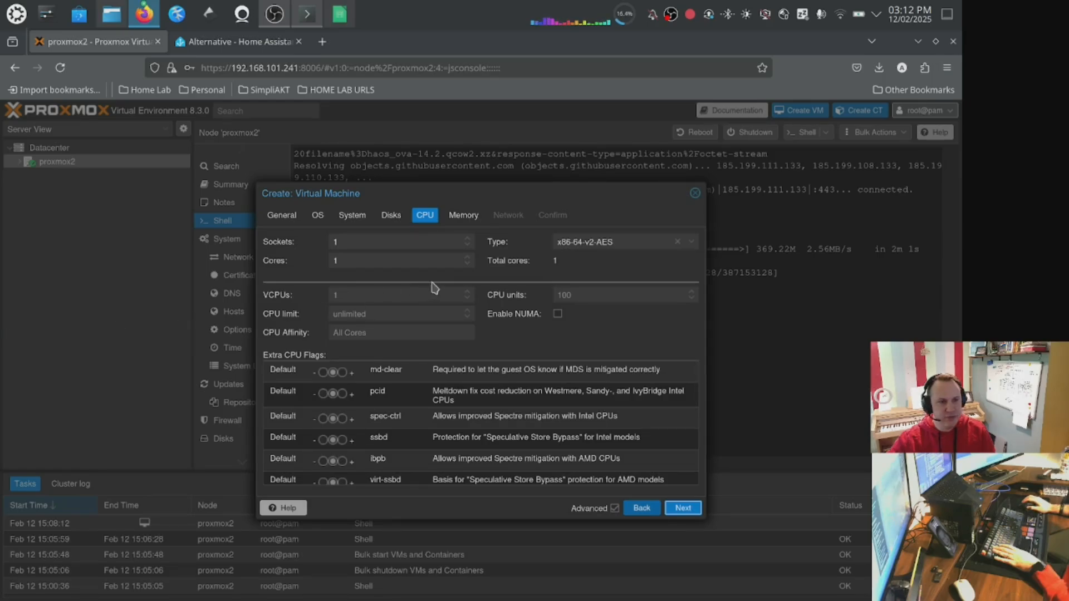
{"action": "left_click", "coordinate": [615, 507]}
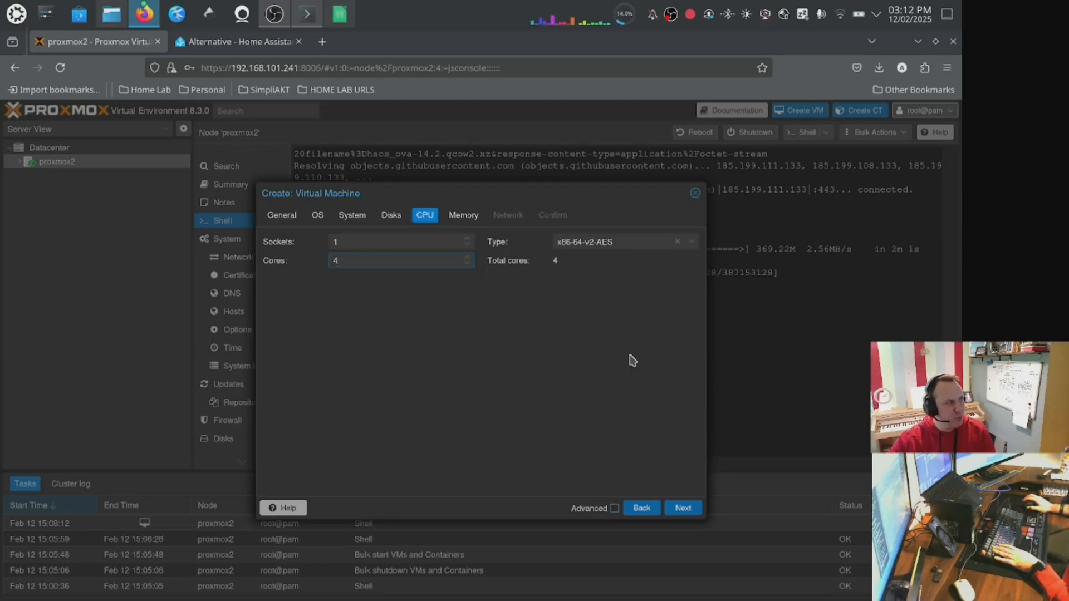
{"action": "left_click", "coordinate": [683, 508]}
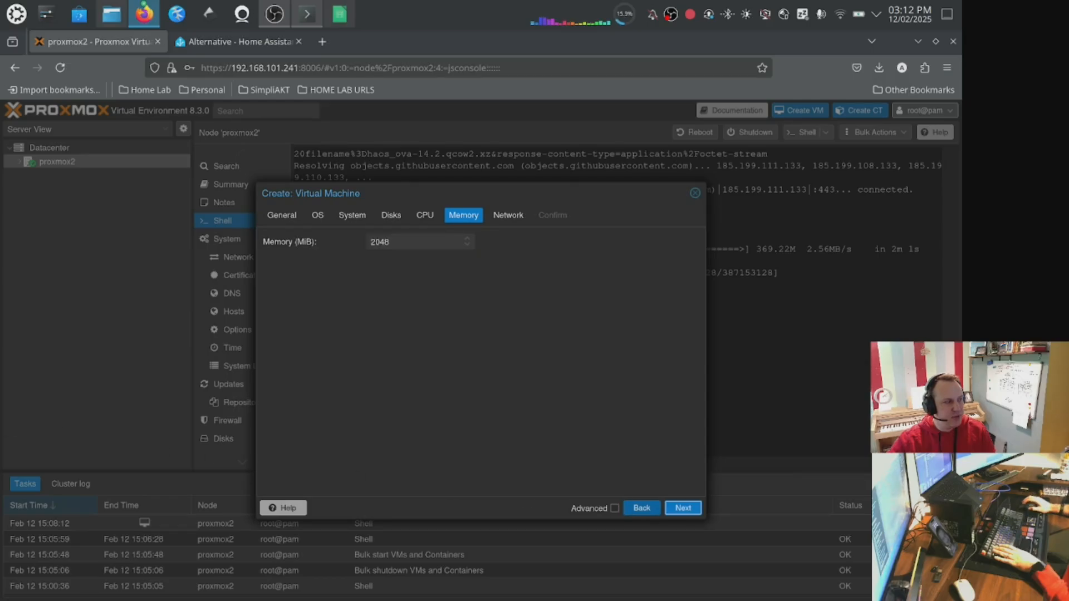
Set the VM memory to 8192 MiB and finish the wizard with the default network settings.
{"action": "left_click_drag", "start_coordinate": [399, 243], "coordinate": [339, 245]}
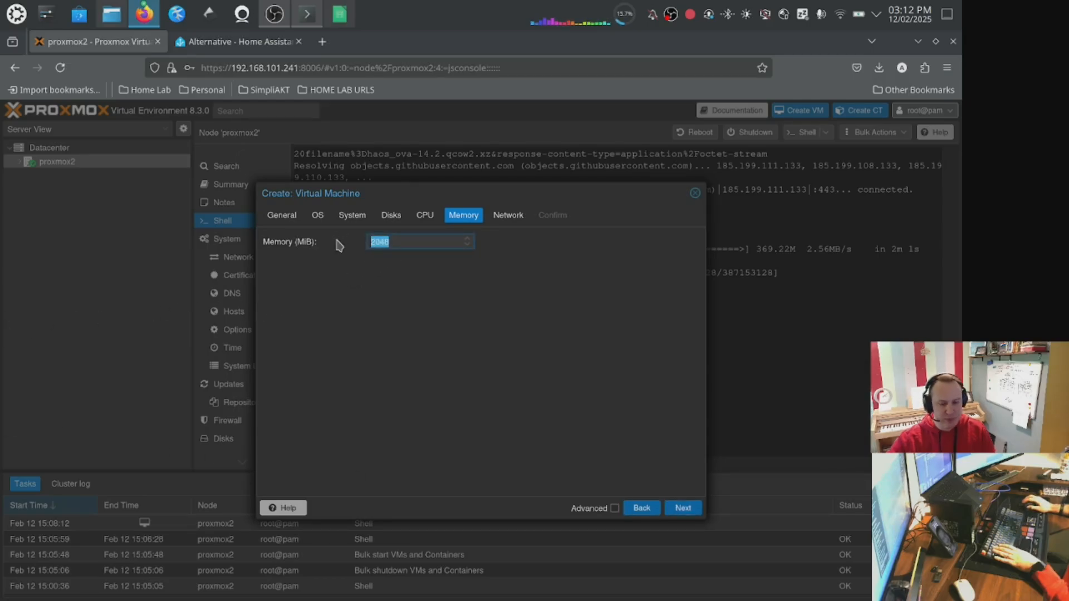
{"action": "type", "text": "8192"}
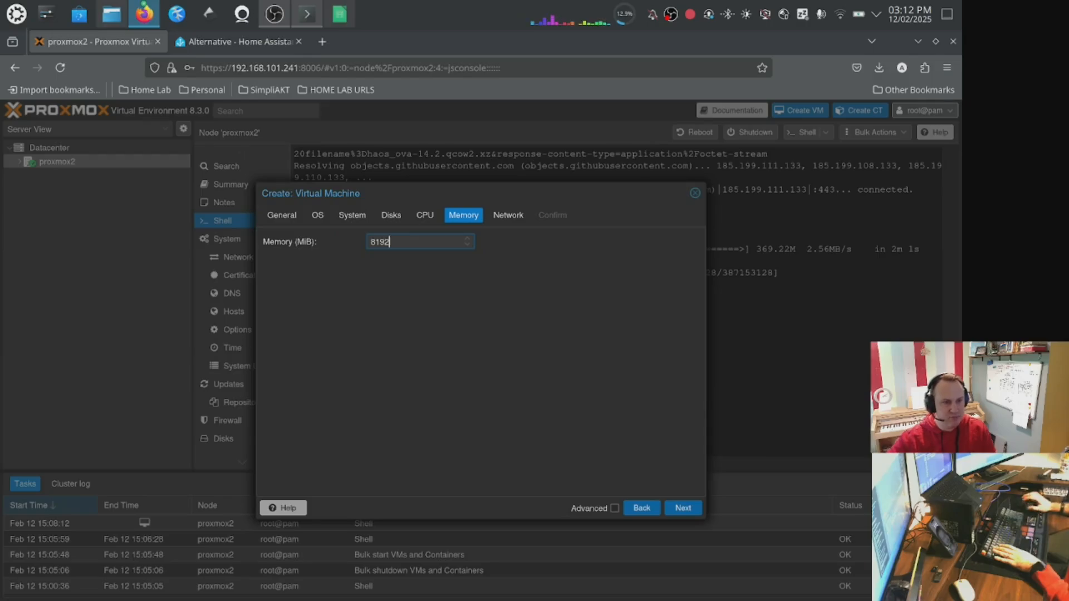
{"action": "left_click", "coordinate": [682, 509]}
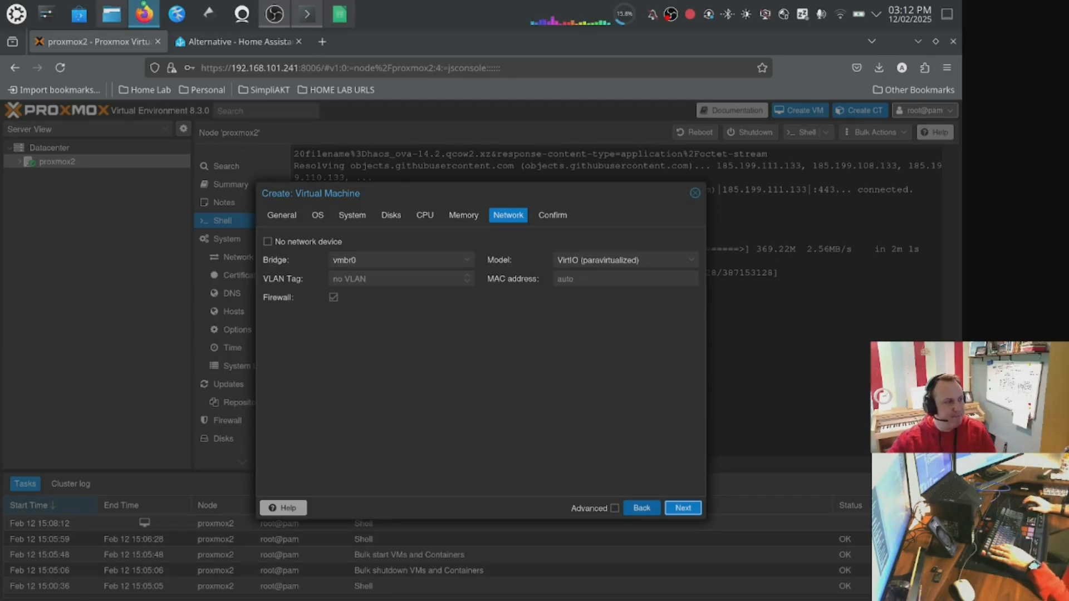
{"action": "left_click", "coordinate": [683, 508]}
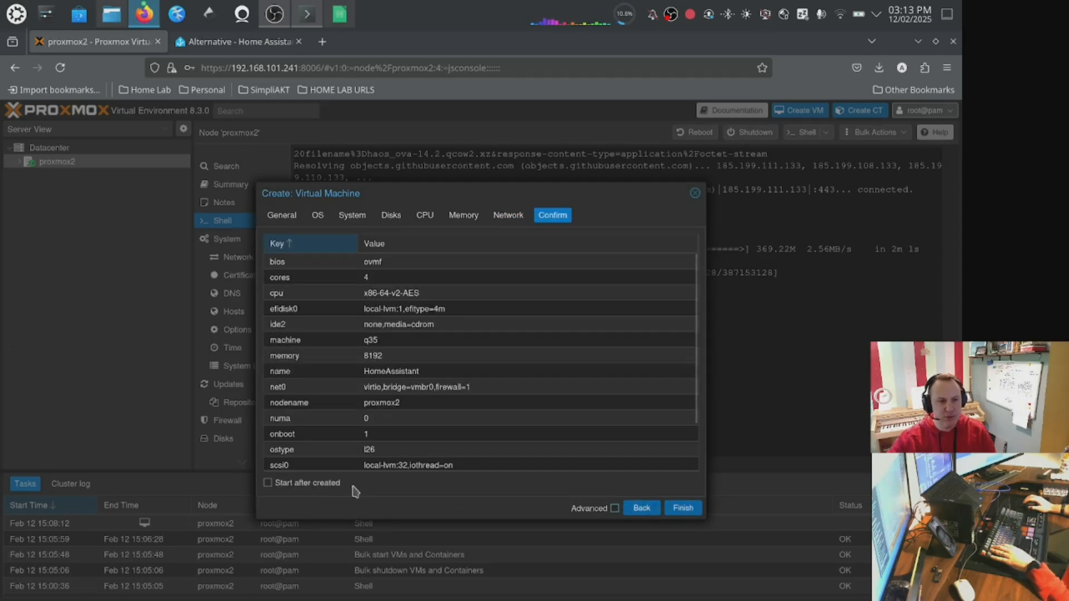
{"action": "left_click", "coordinate": [683, 508]}
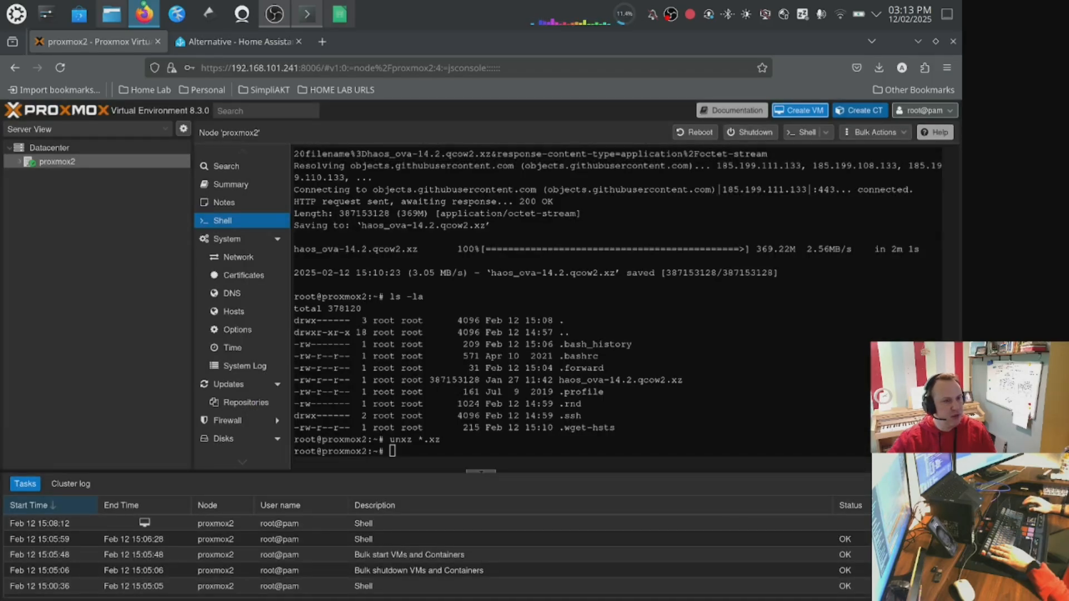
Inspect the new VM 100's summary and console, then return to the proxmox2 node shell.
{"action": "left_click", "coordinate": [20, 161]}
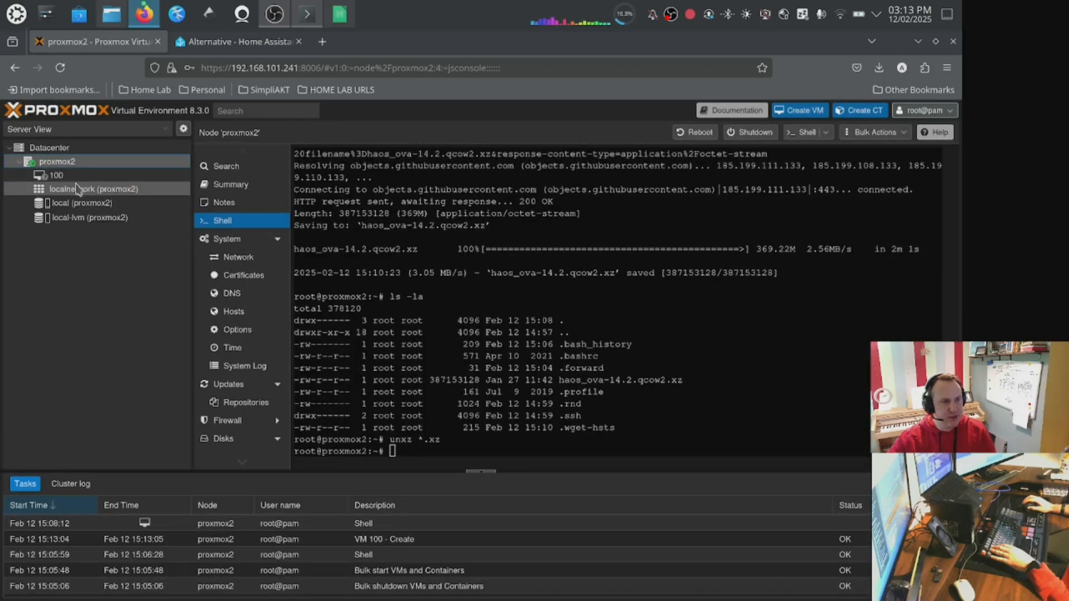
{"action": "left_click", "coordinate": [128, 177]}
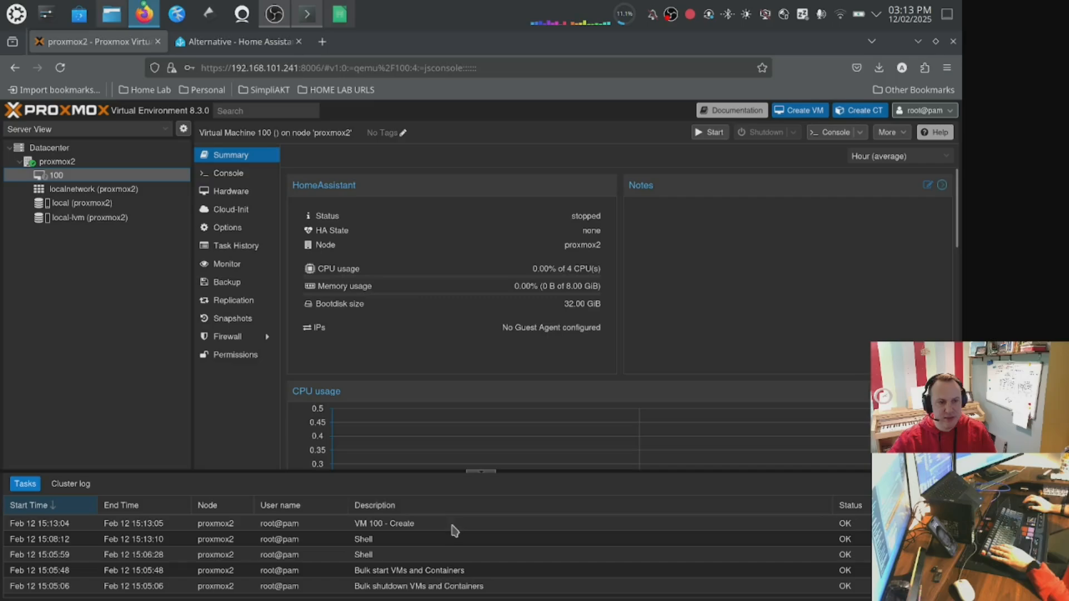
{"action": "left_click", "coordinate": [462, 526]}
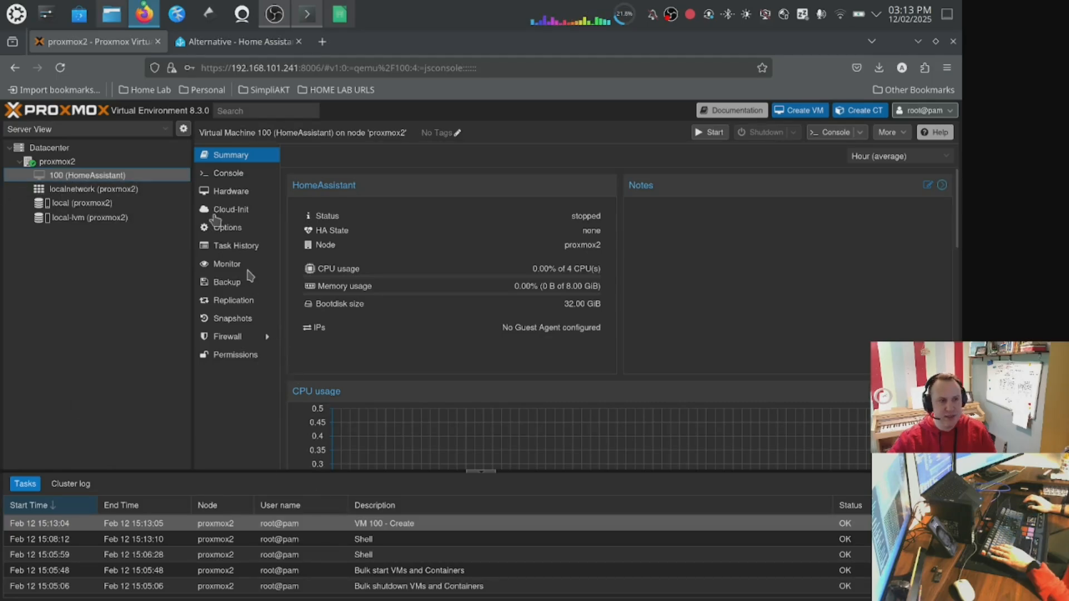
{"action": "left_click", "coordinate": [221, 175]}
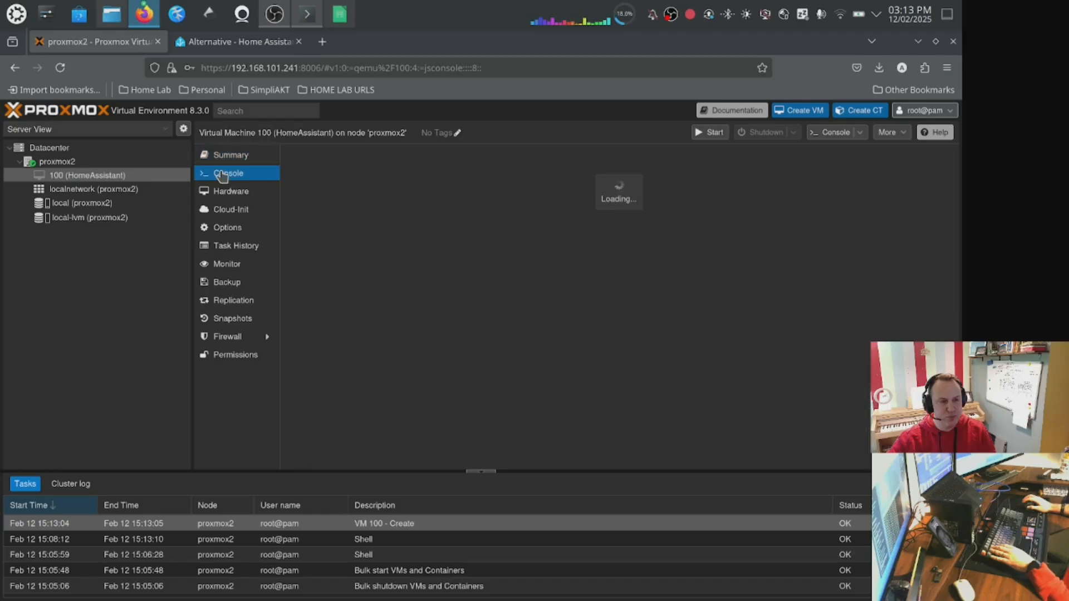
{"action": "left_click", "coordinate": [57, 161]}
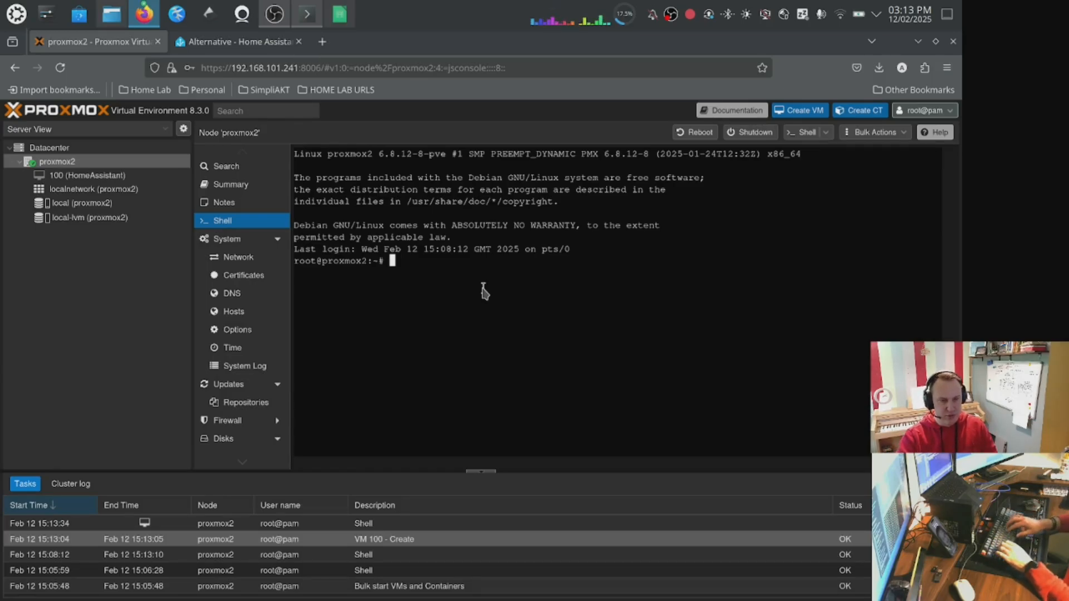
List the home directory with ls -la to check the decompressed qcow2 image file.
{"action": "type", "text": "ls -la"}
{"action": "key", "text": "Return"}
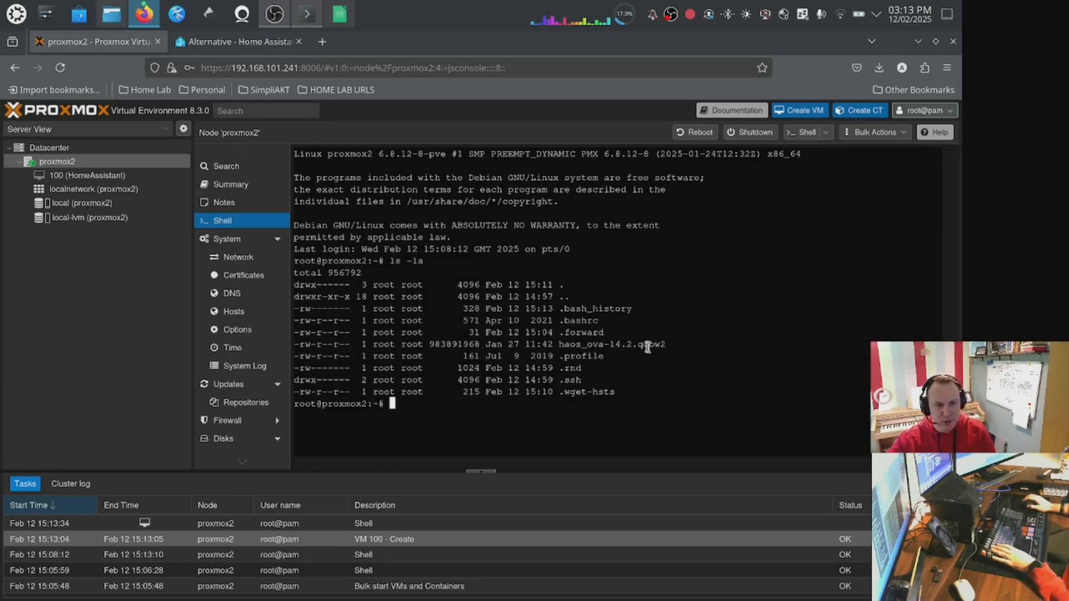
{"action": "left_click_drag", "start_coordinate": [666, 345], "coordinate": [631, 346]}
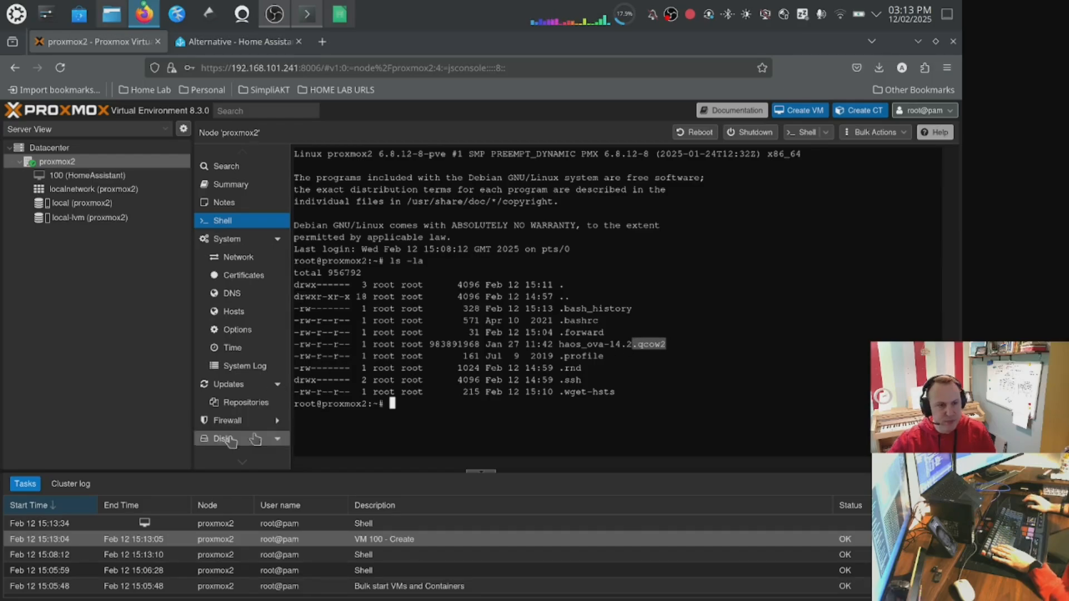
Import the haos_ova-14.2.qcow2 image into VM 100 on local-lvm storage with qm importdisk.
{"action": "left_click", "coordinate": [405, 415]}
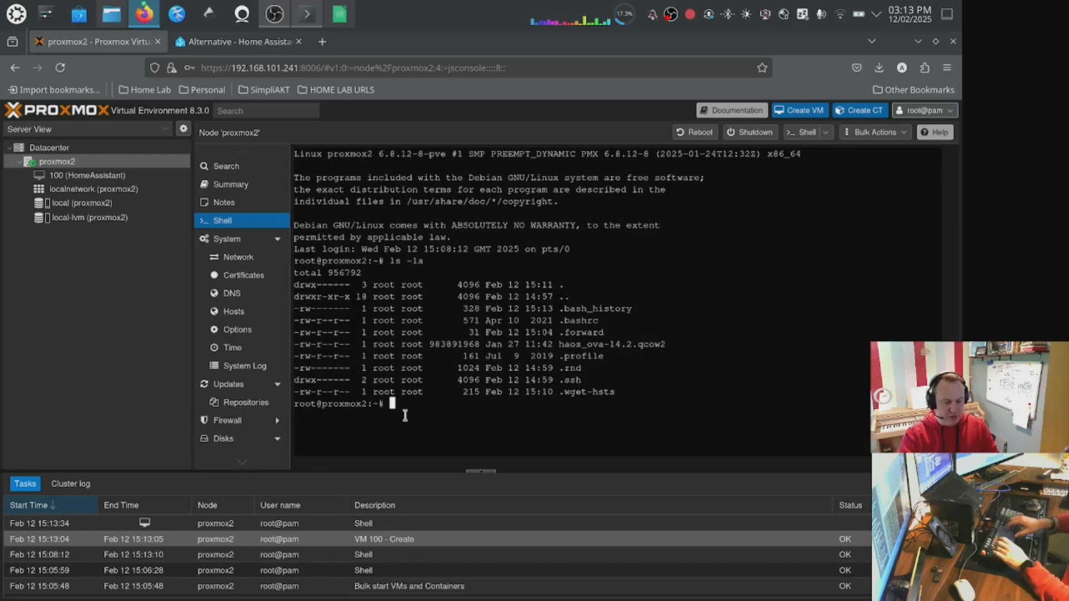
{"action": "type", "text": "qm in"}
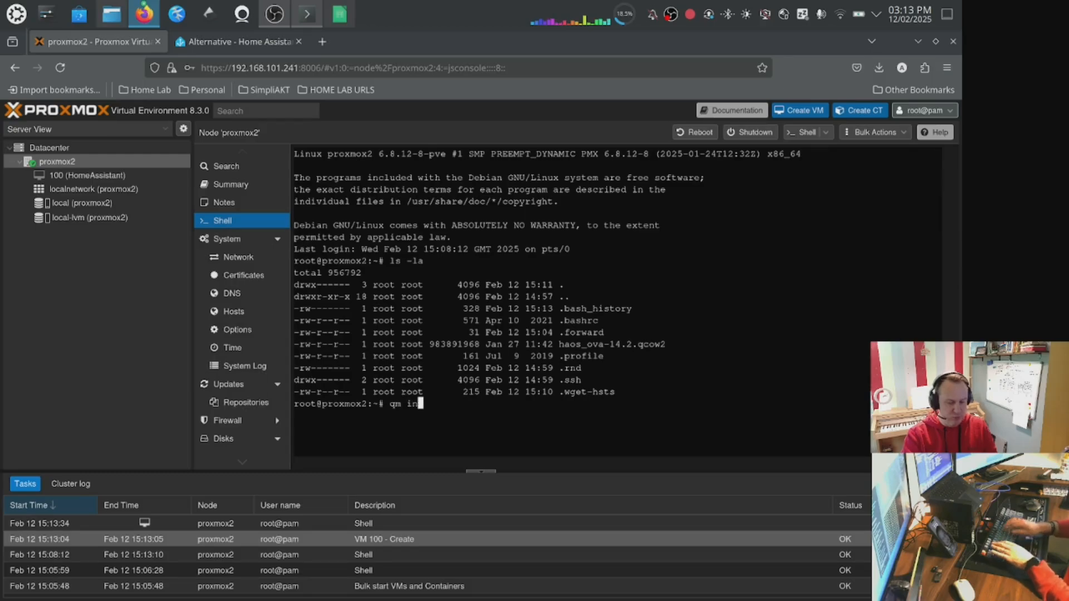
{"action": "type", "text": "port"}
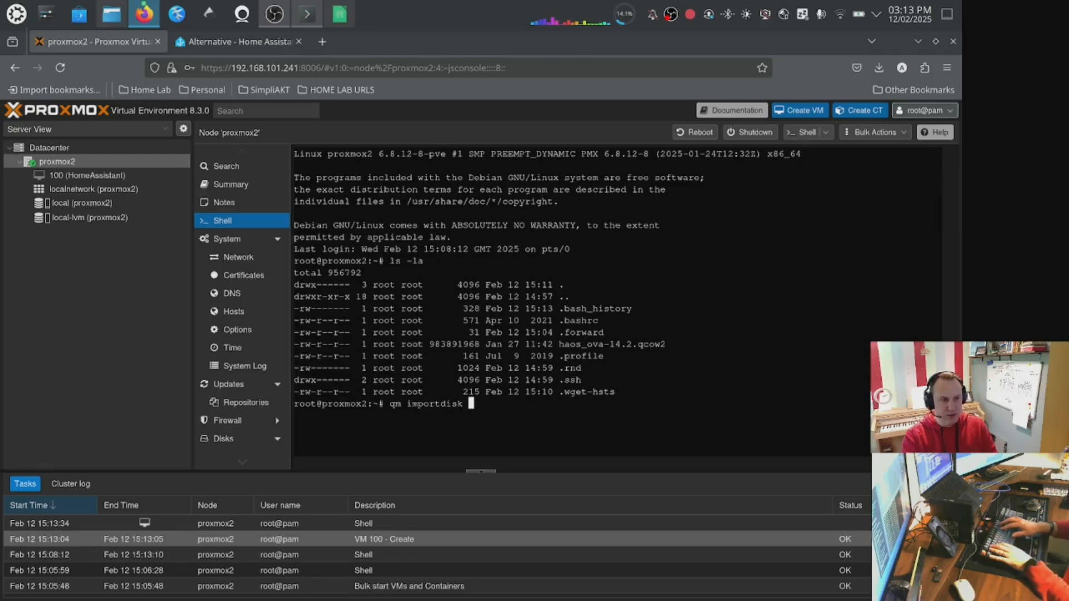
{"action": "type", "text": "disk "}
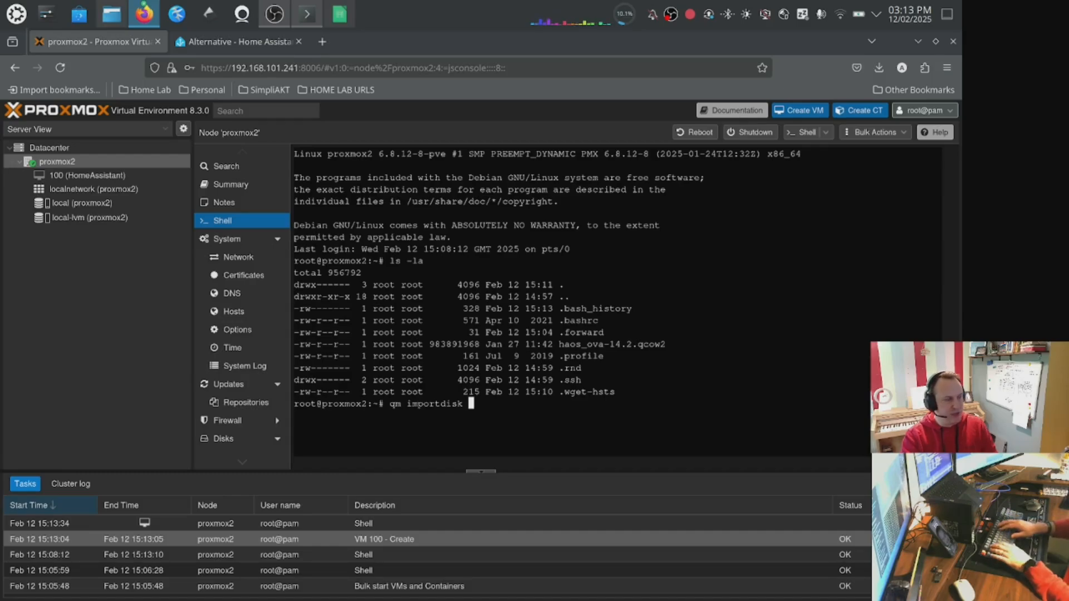
{"action": "type", "text": "100"}
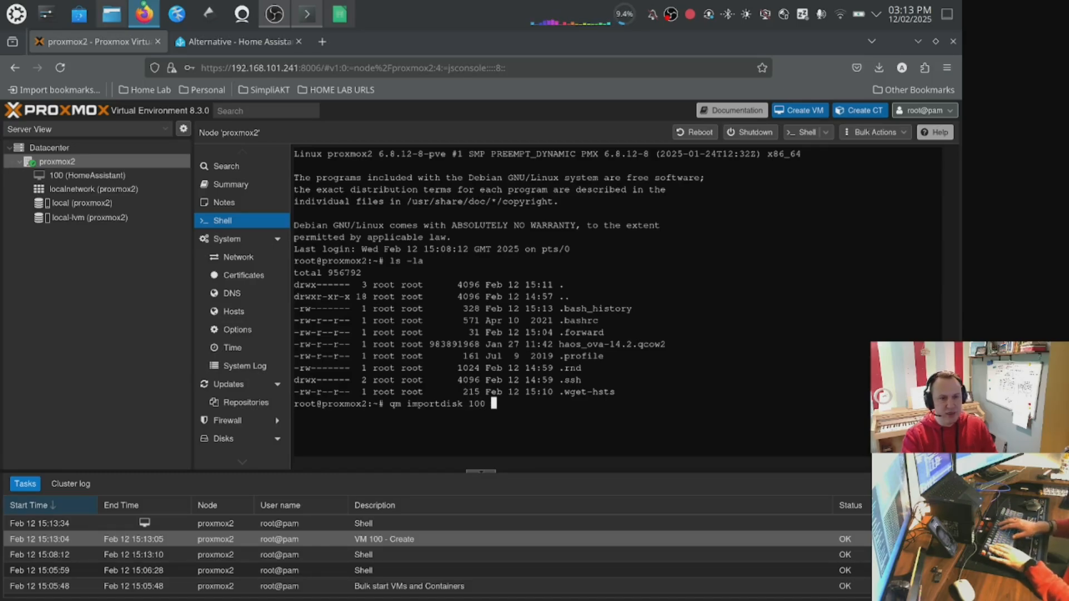
{"action": "type", "text": " h"}
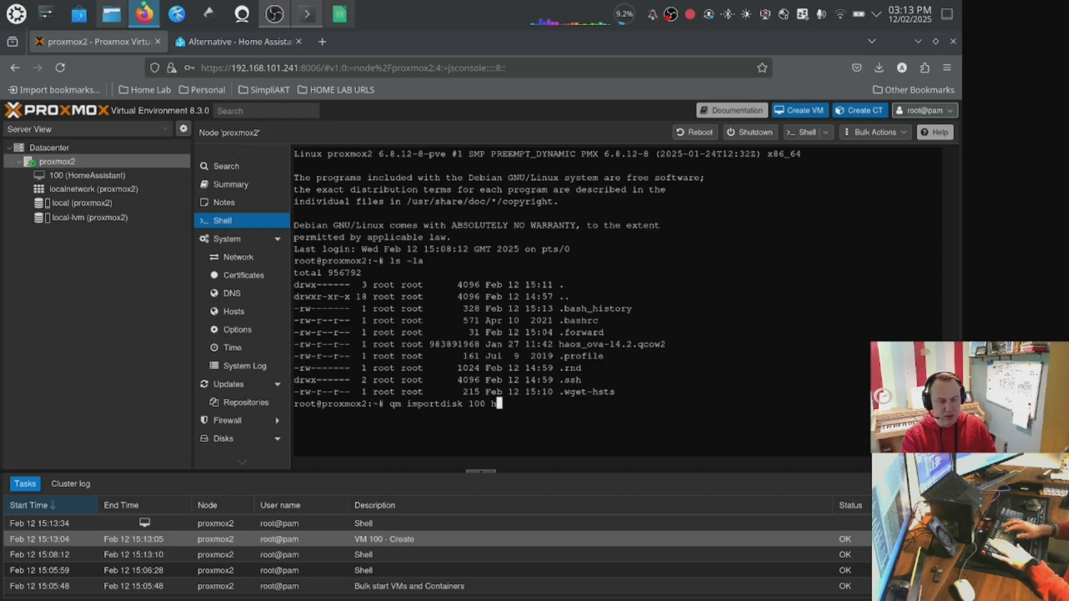
{"action": "key", "text": "Tab"}
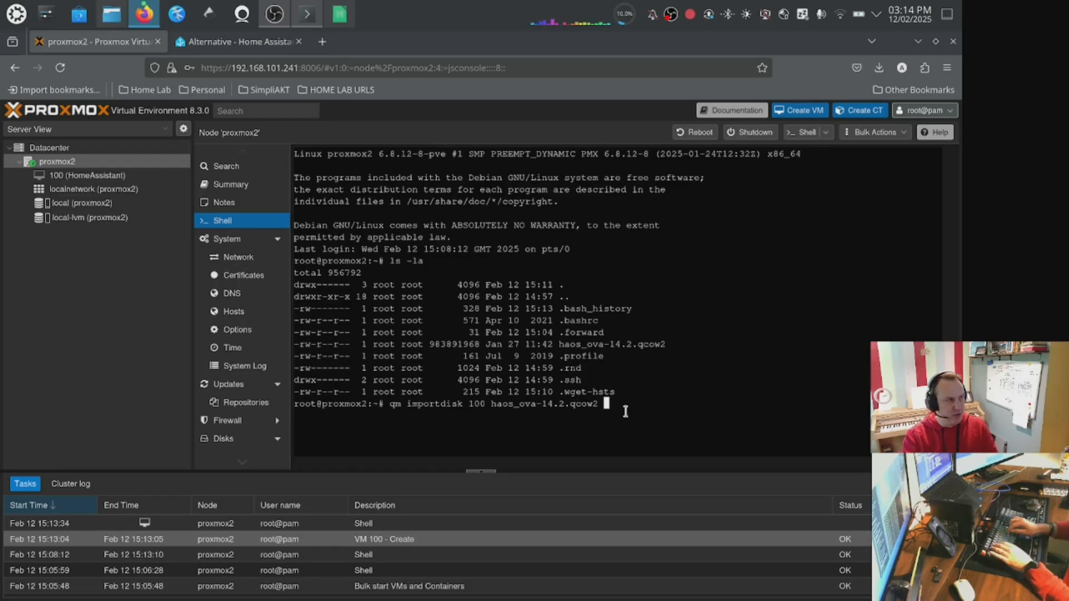
{"action": "type", "text": "ocal-"}
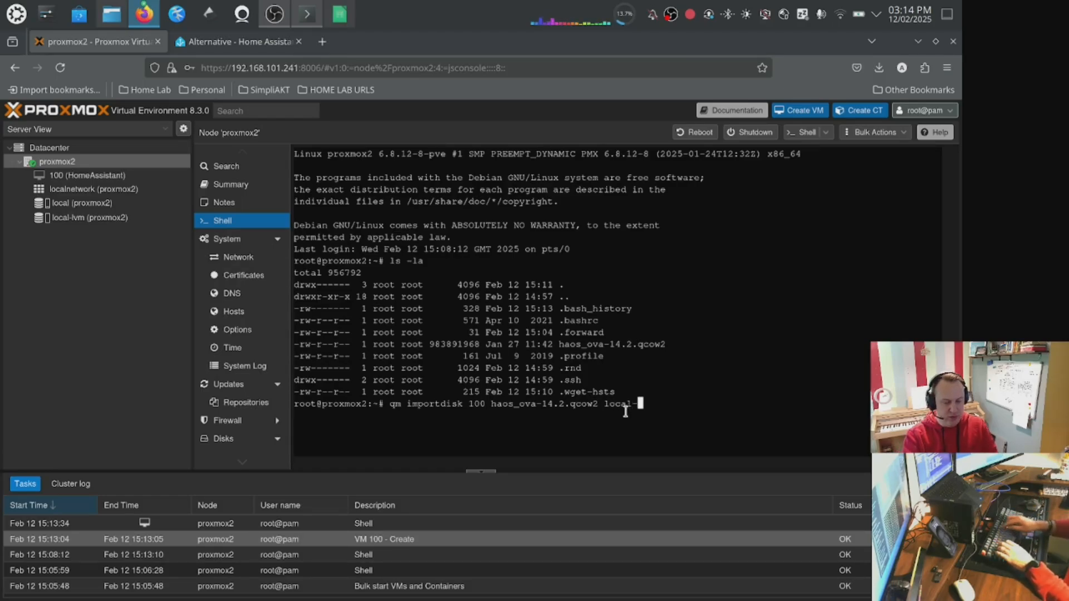
{"action": "type", "text": "lvm"}
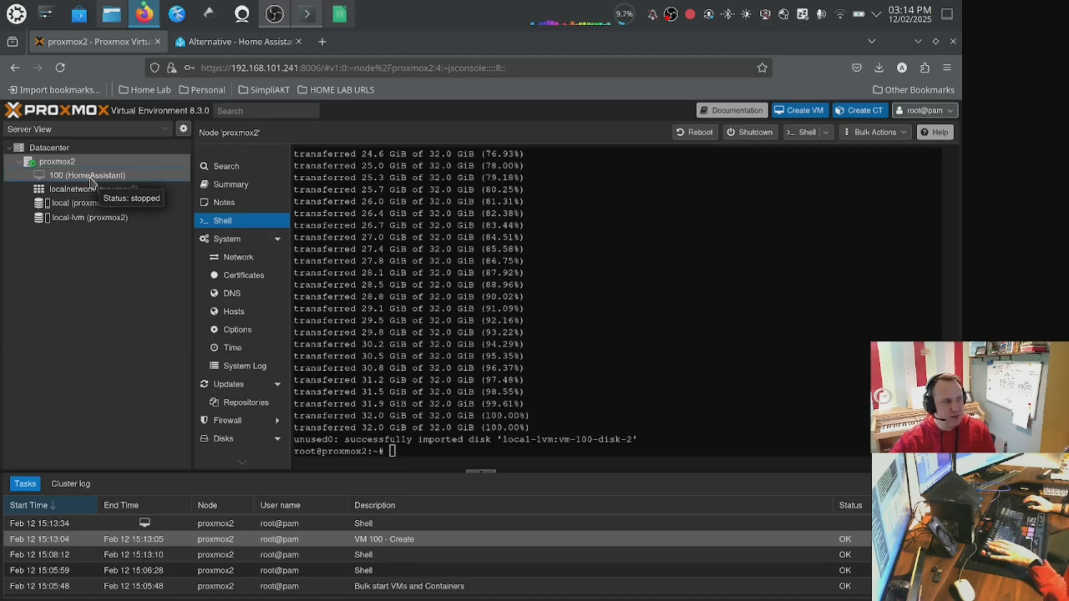
Attach VM 100's imported unused disk as a SCSI hard disk with Discard enabled.
{"action": "left_click", "coordinate": [91, 177]}
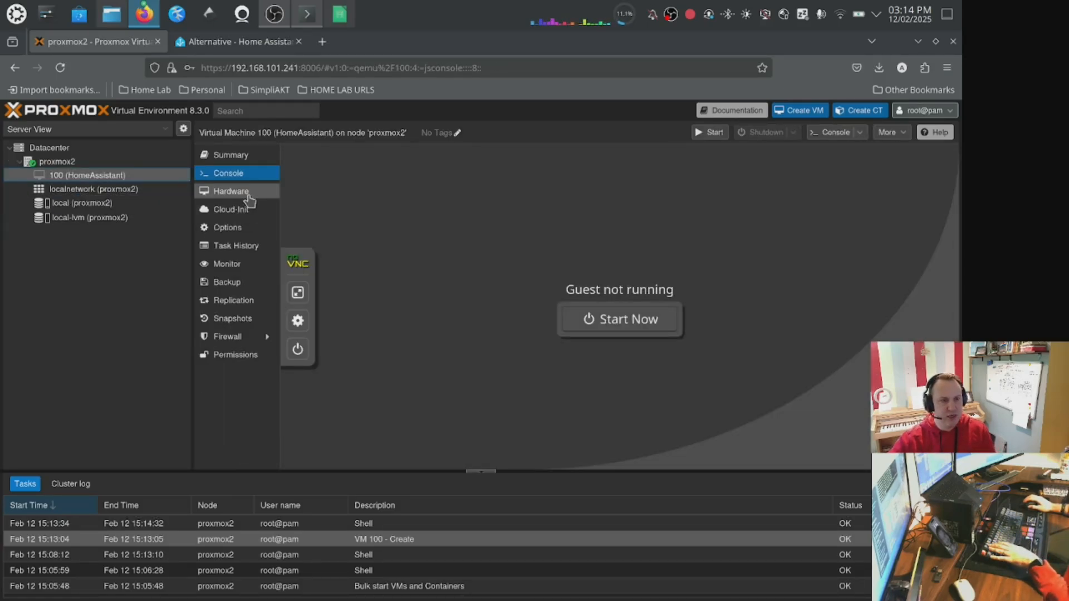
{"action": "left_click", "coordinate": [246, 193]}
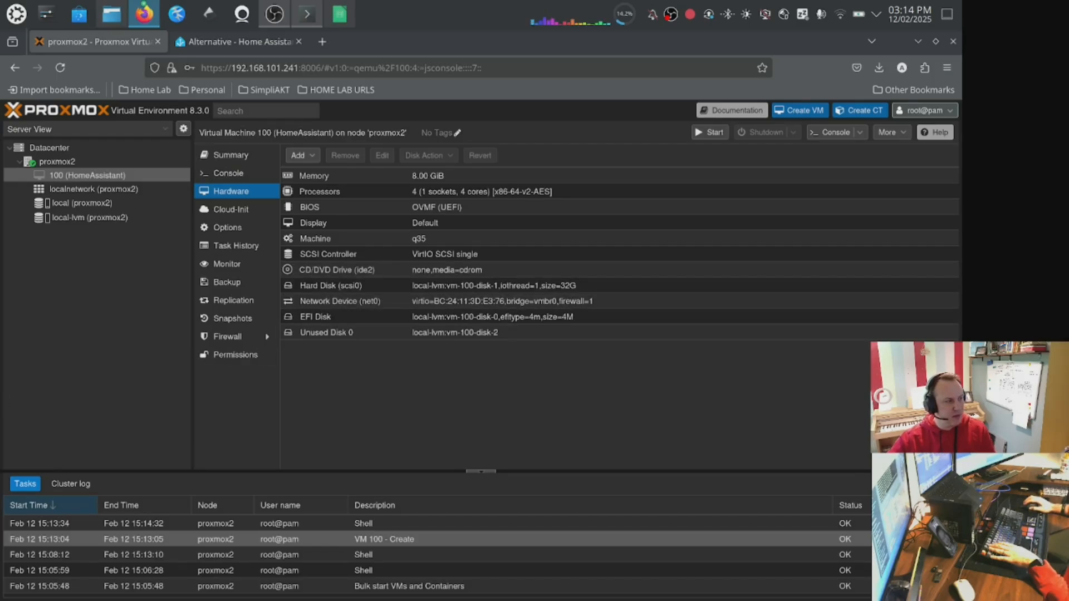
{"action": "left_click", "coordinate": [376, 336]}
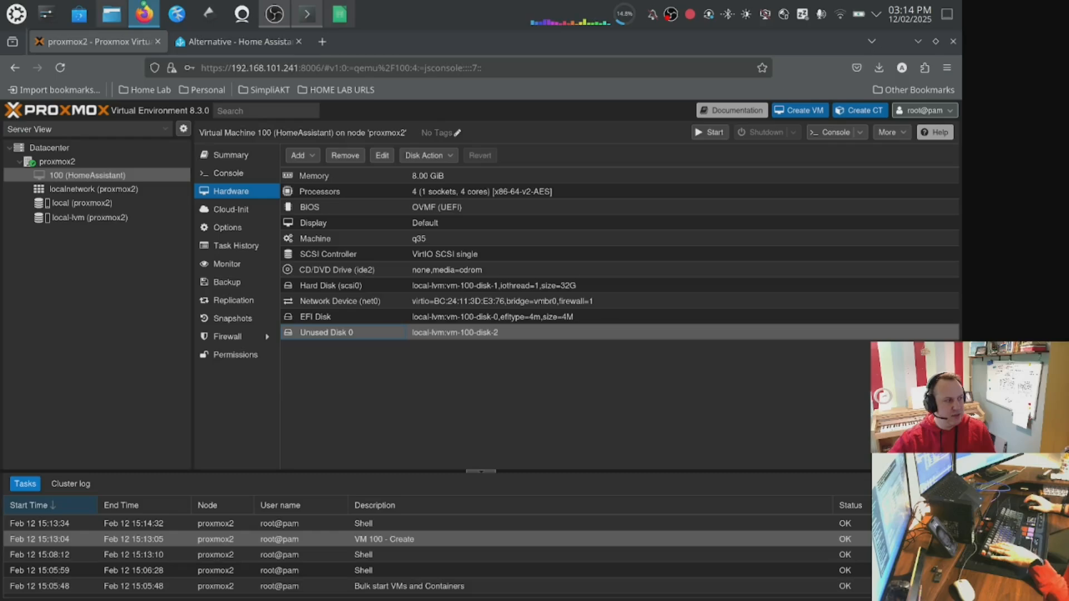
{"action": "left_click", "coordinate": [382, 155]}
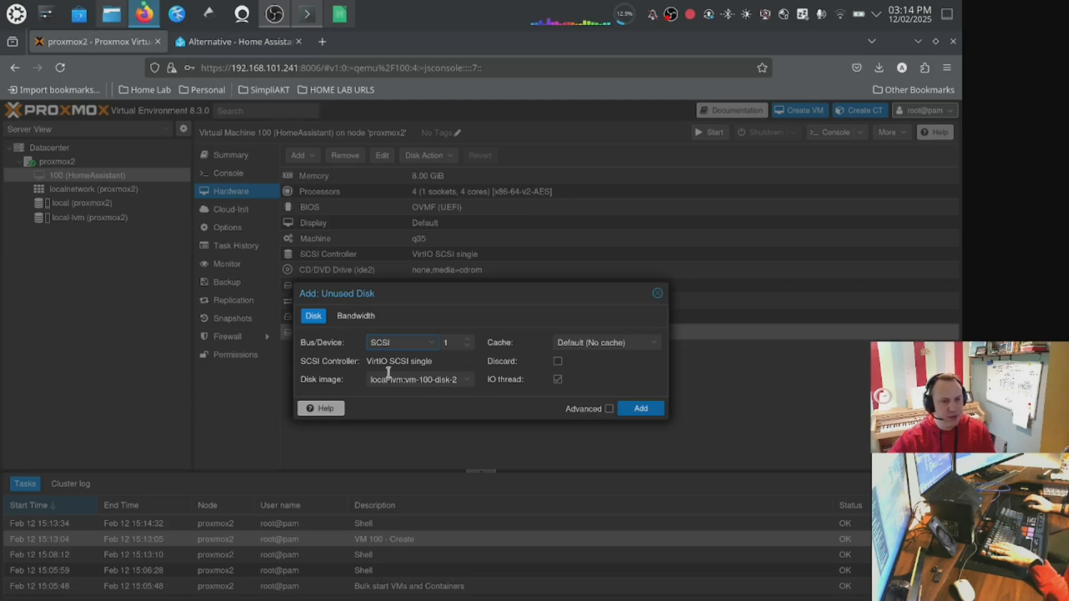
{"action": "left_click", "coordinate": [560, 365]}
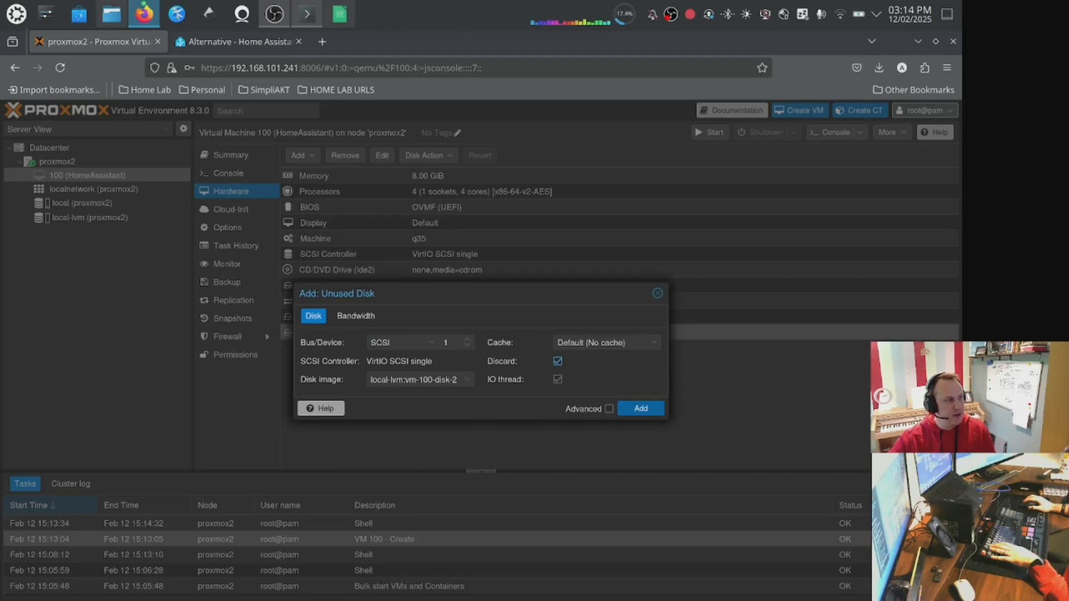
{"action": "left_click", "coordinate": [647, 411]}
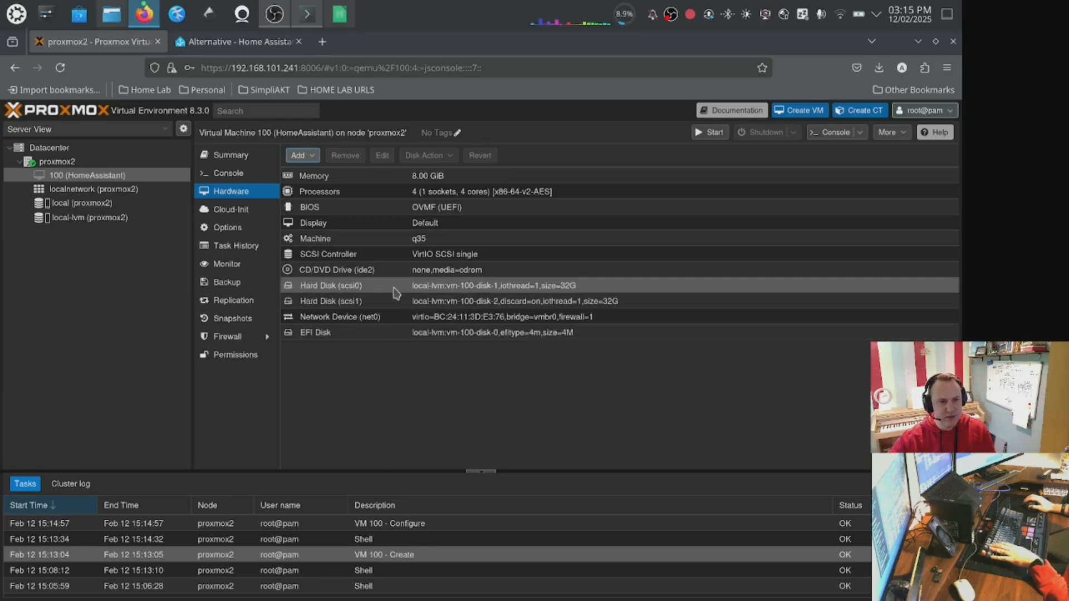
Detach the original scsi0 hard disk from the VM.
{"action": "left_click", "coordinate": [396, 292]}
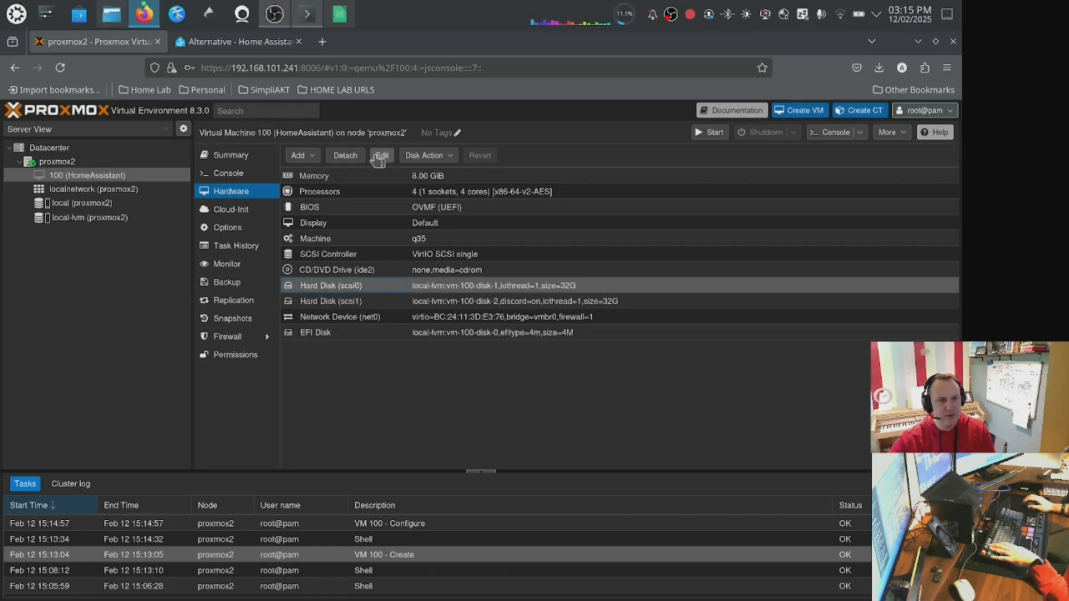
{"action": "left_click", "coordinate": [346, 156]}
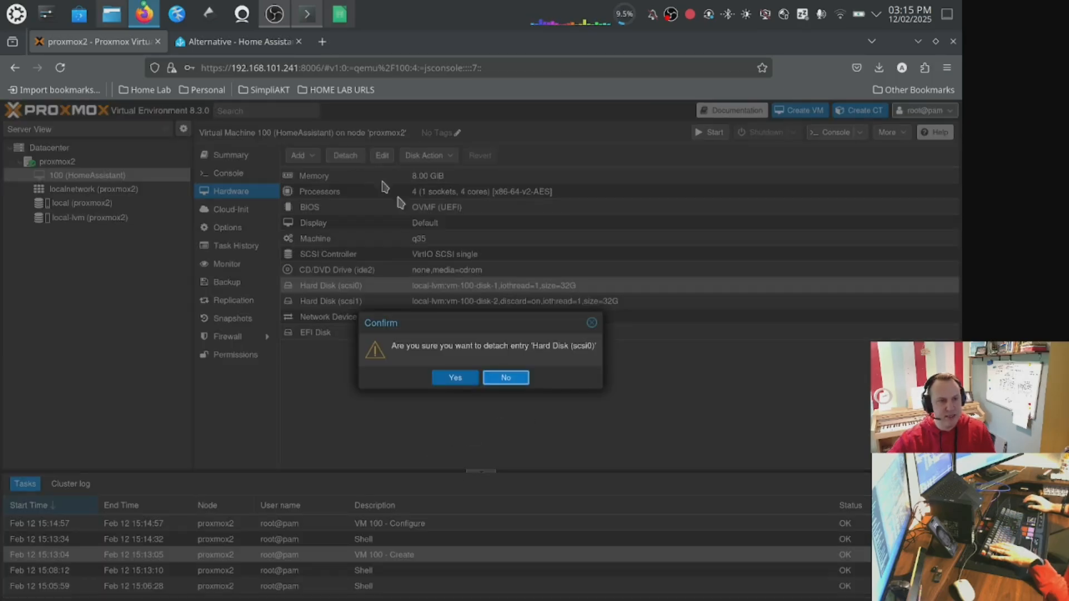
{"action": "left_click", "coordinate": [456, 383]}
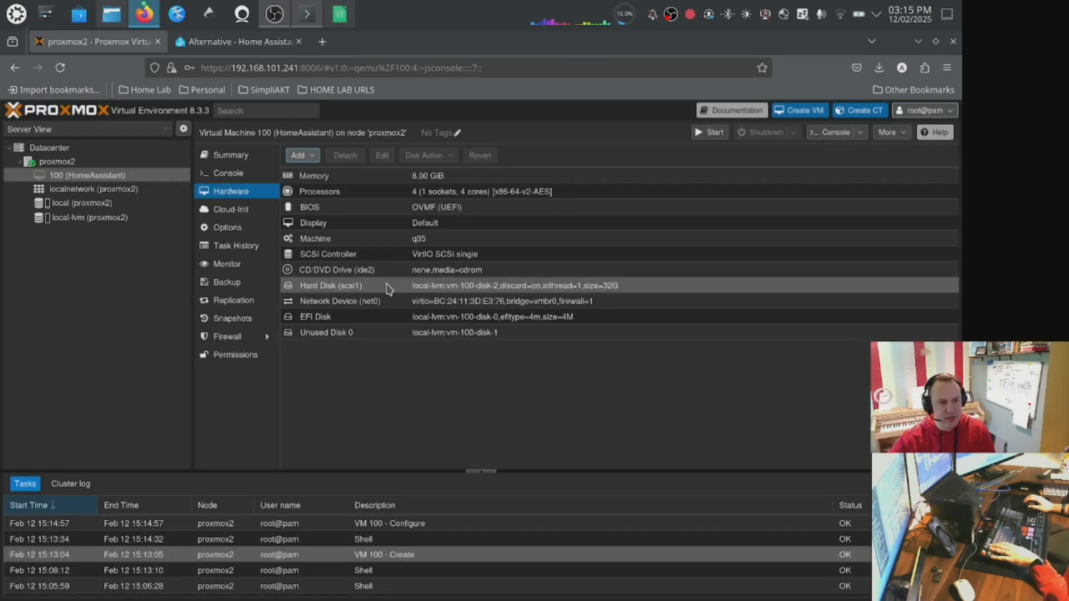
Resize the imported scsi1 disk with a 68 GiB size increment.
{"action": "left_click", "coordinate": [388, 287]}
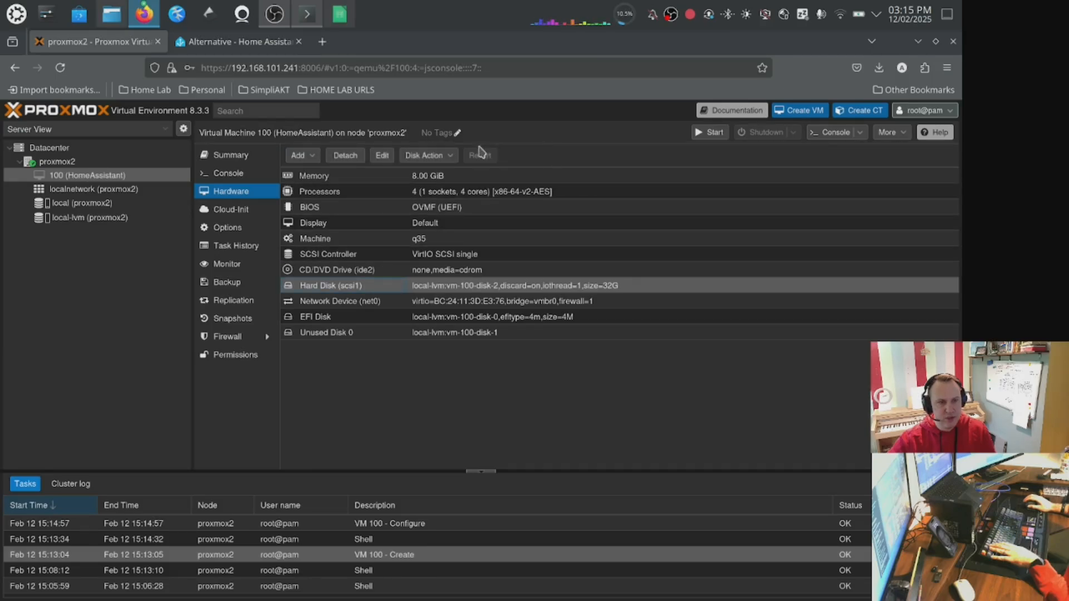
{"action": "left_click", "coordinate": [439, 155]}
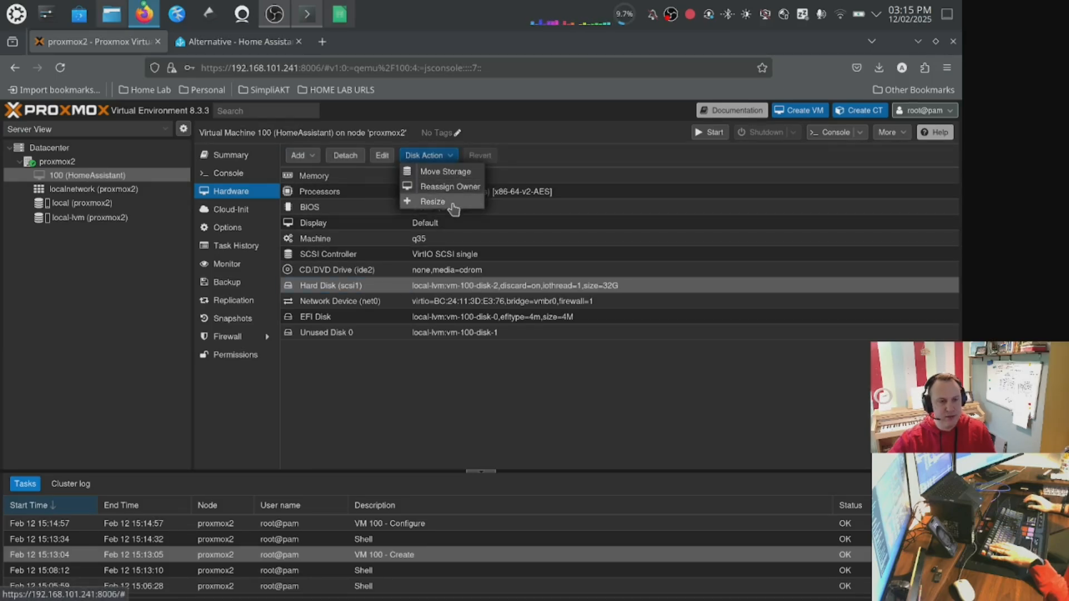
{"action": "left_click", "coordinate": [433, 202]}
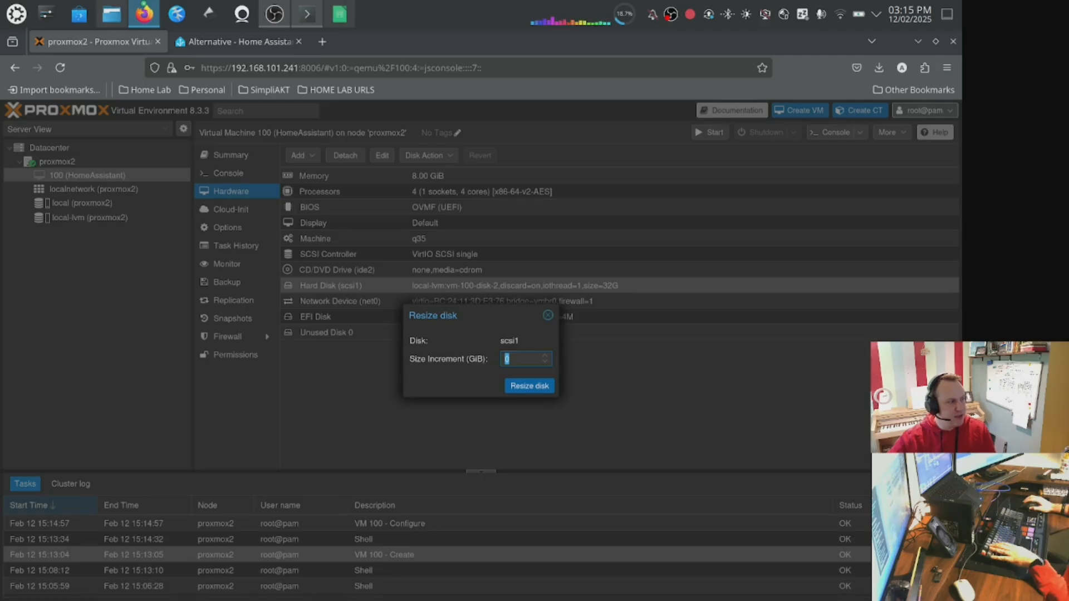
{"action": "left_click_drag", "start_coordinate": [518, 360], "coordinate": [411, 353]}
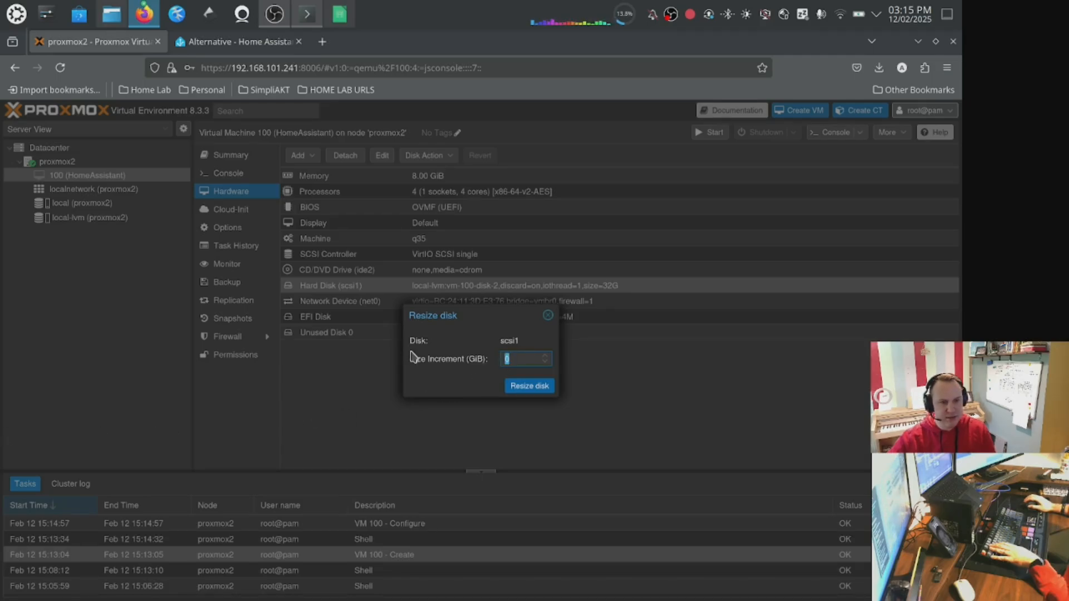
{"action": "type", "text": "68"}
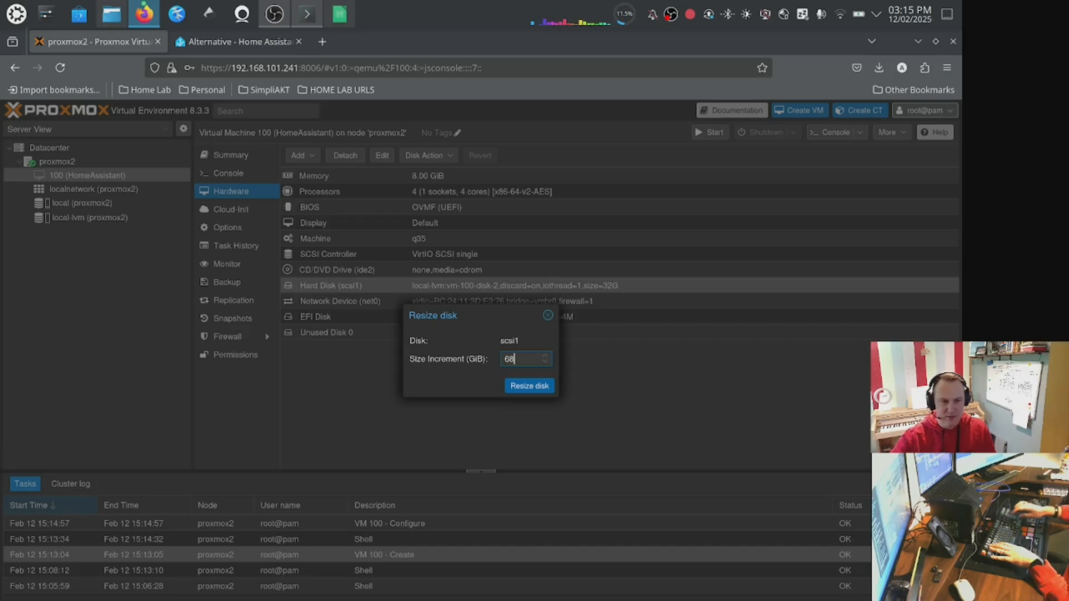
{"action": "left_click", "coordinate": [539, 390]}
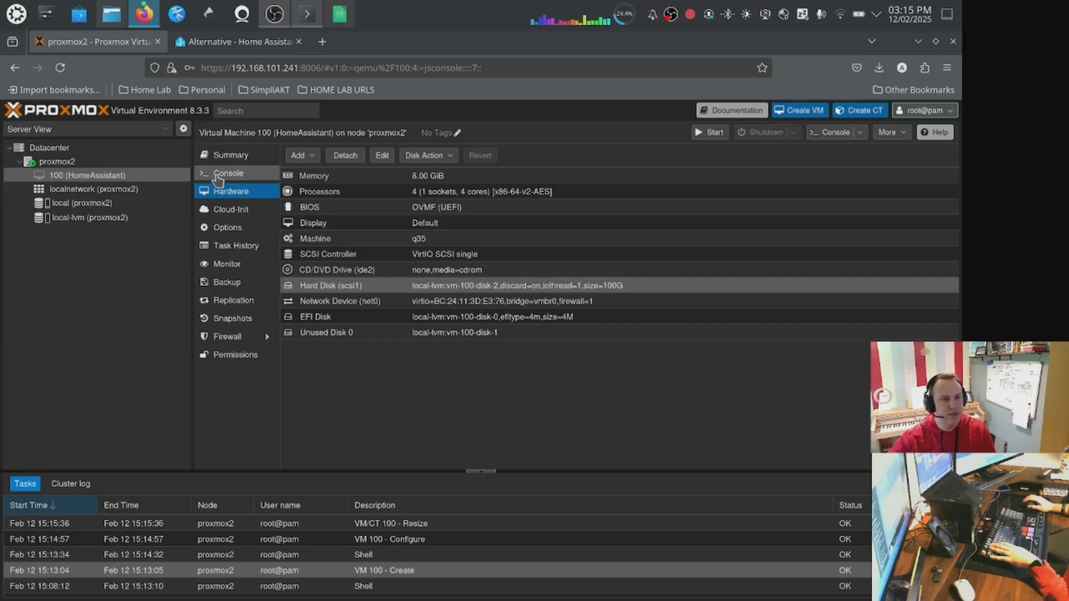
Start the VM from its console, then stop it again.
{"action": "left_click", "coordinate": [218, 175]}
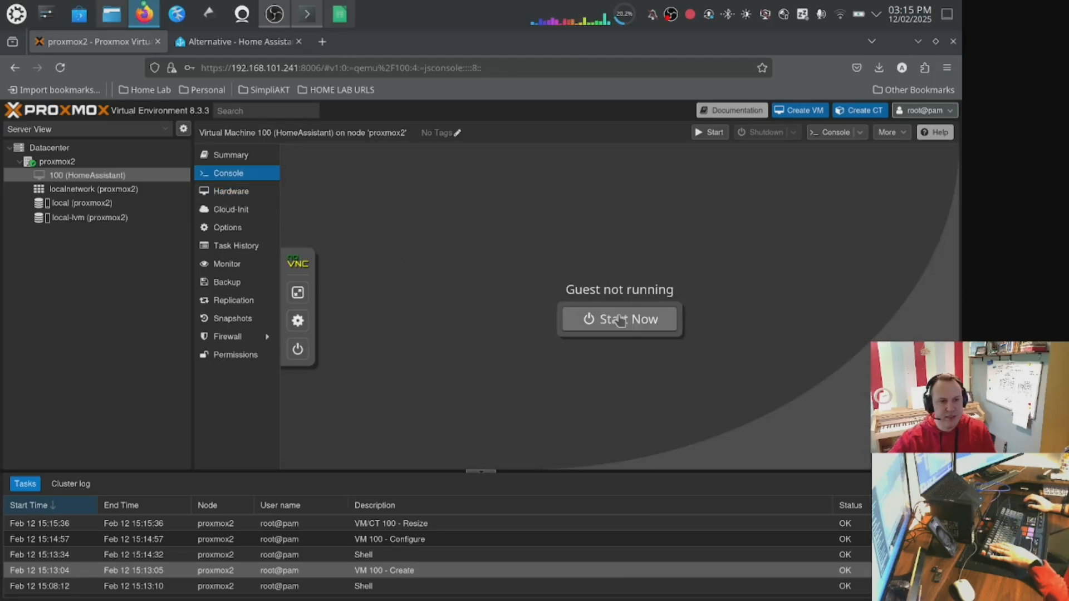
{"action": "left_click", "coordinate": [635, 326]}
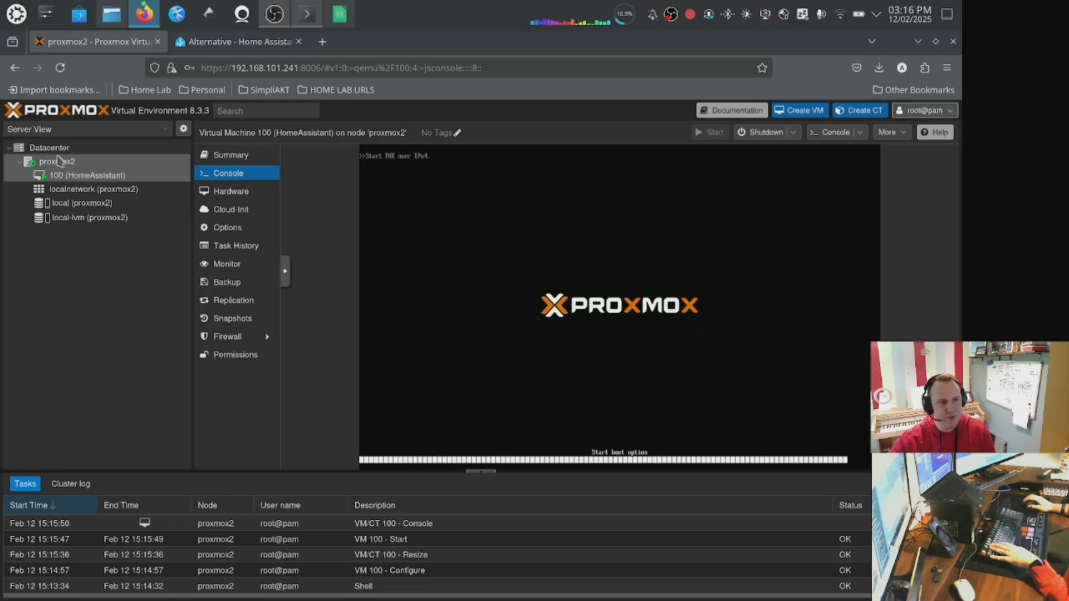
{"action": "right_click", "coordinate": [52, 176]}
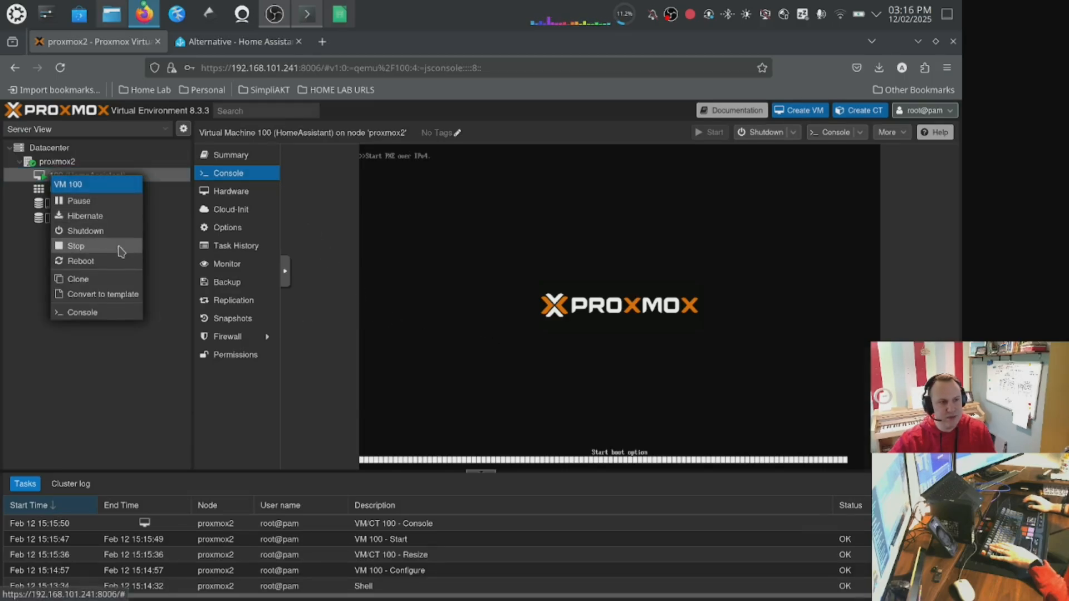
{"action": "left_click", "coordinate": [124, 245]}
{"action": "left_click", "coordinate": [473, 384]}
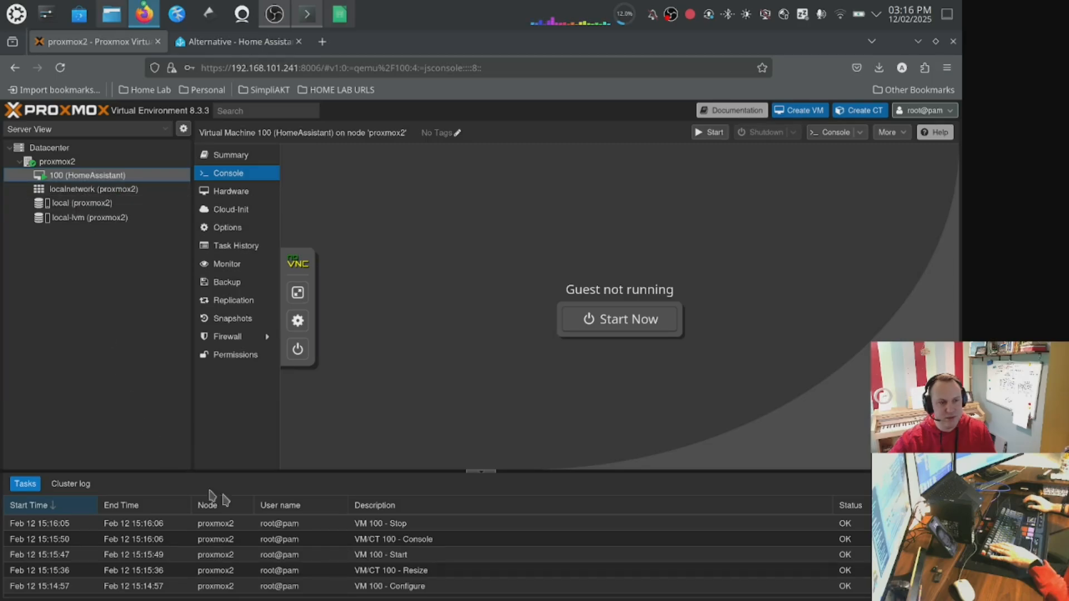
Edit the VM's boot order to enable only scsi1, disabling ide2 and net0, and open the console.
{"action": "left_click", "coordinate": [60, 68]}
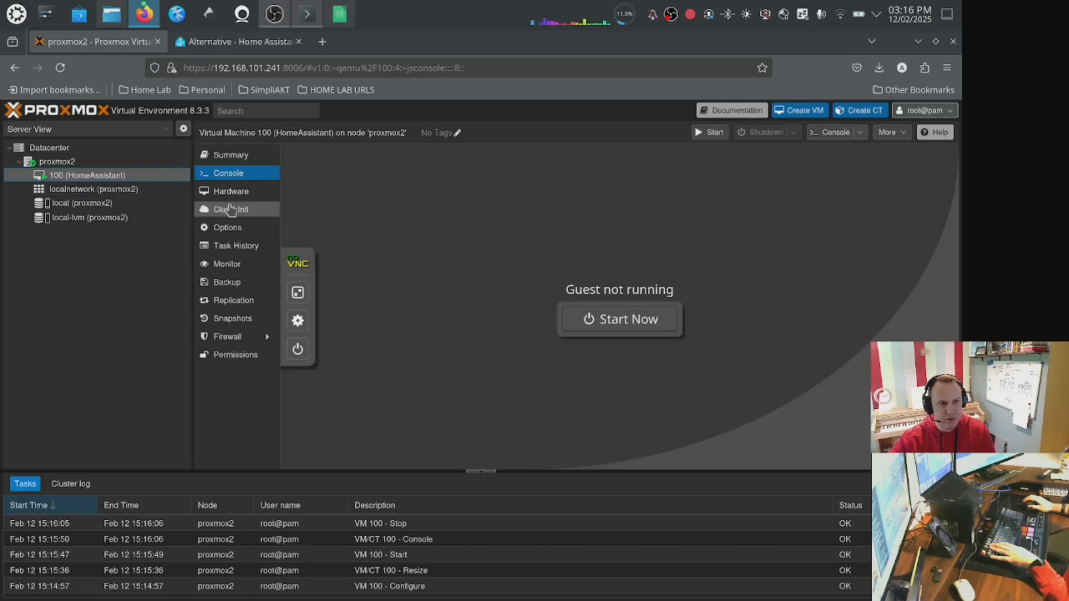
{"action": "left_click", "coordinate": [246, 227]}
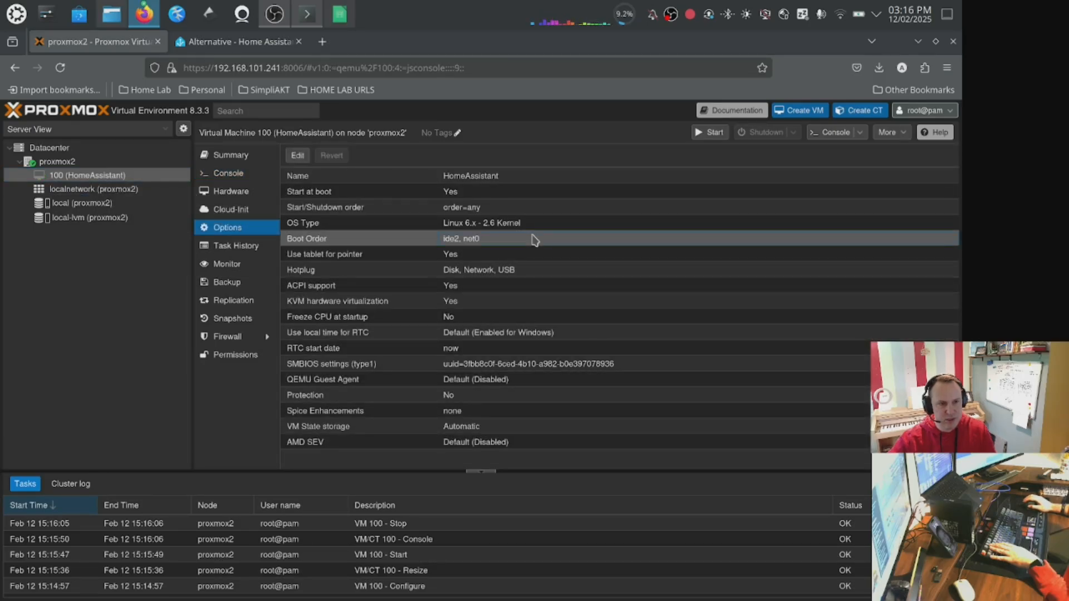
{"action": "left_click", "coordinate": [299, 158]}
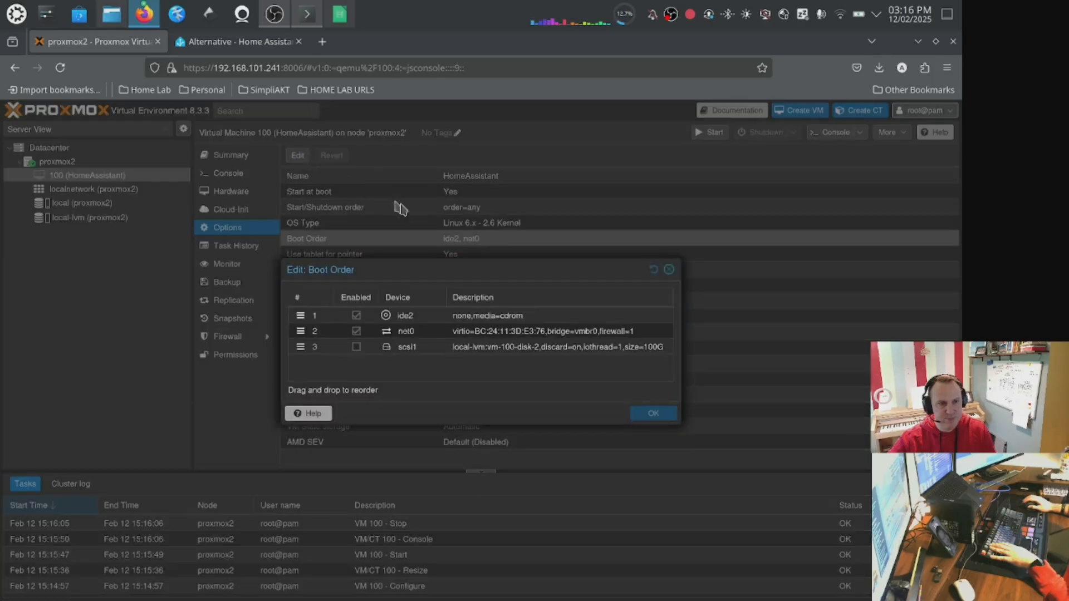
{"action": "left_click", "coordinate": [356, 331]}
{"action": "left_click", "coordinate": [357, 315]}
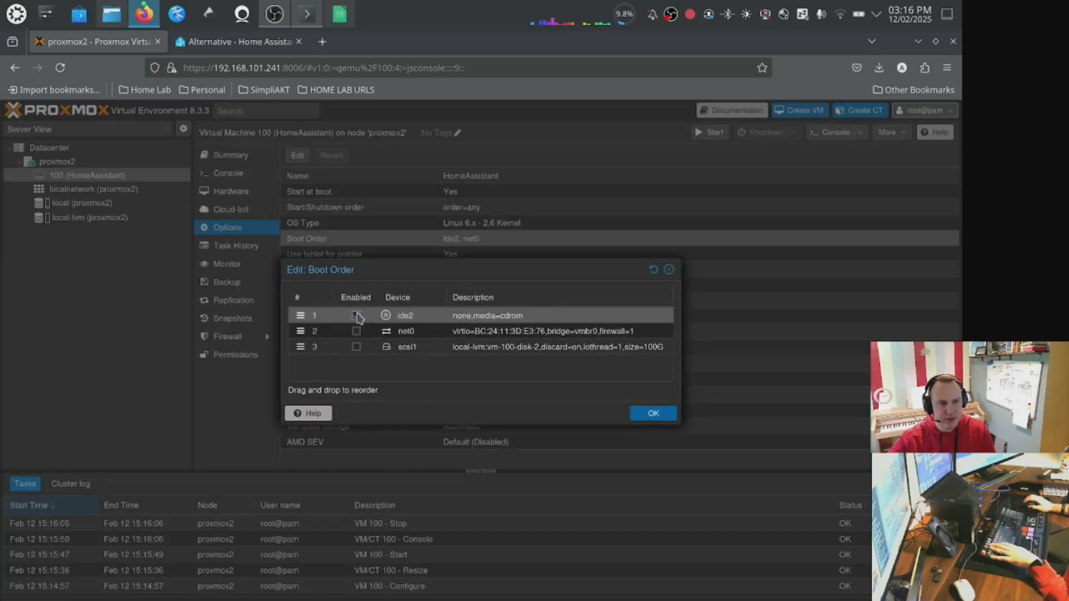
{"action": "left_click", "coordinate": [357, 347]}
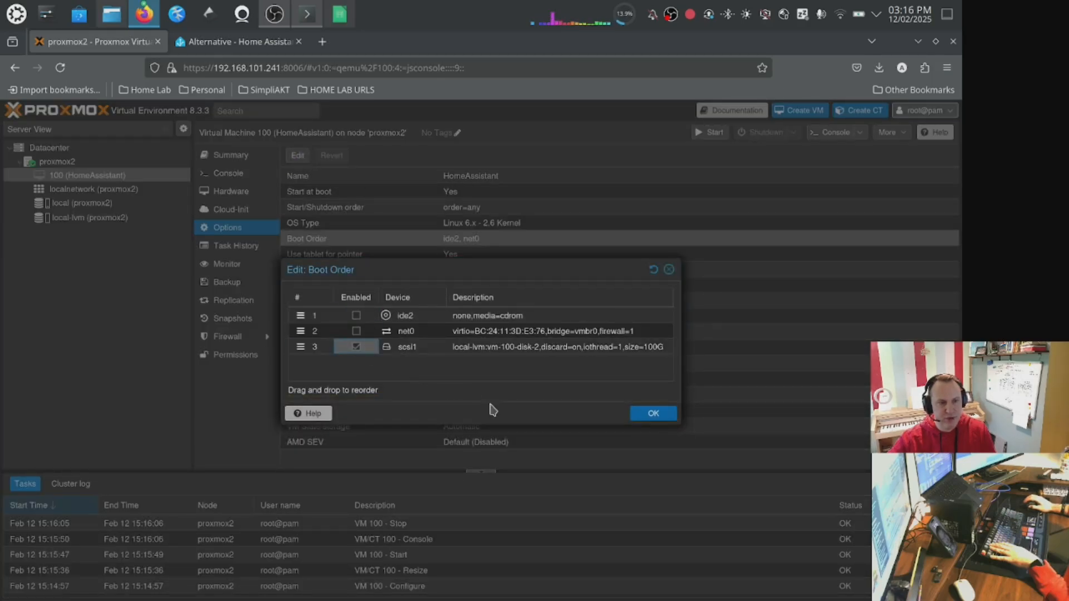
{"action": "left_click", "coordinate": [653, 414]}
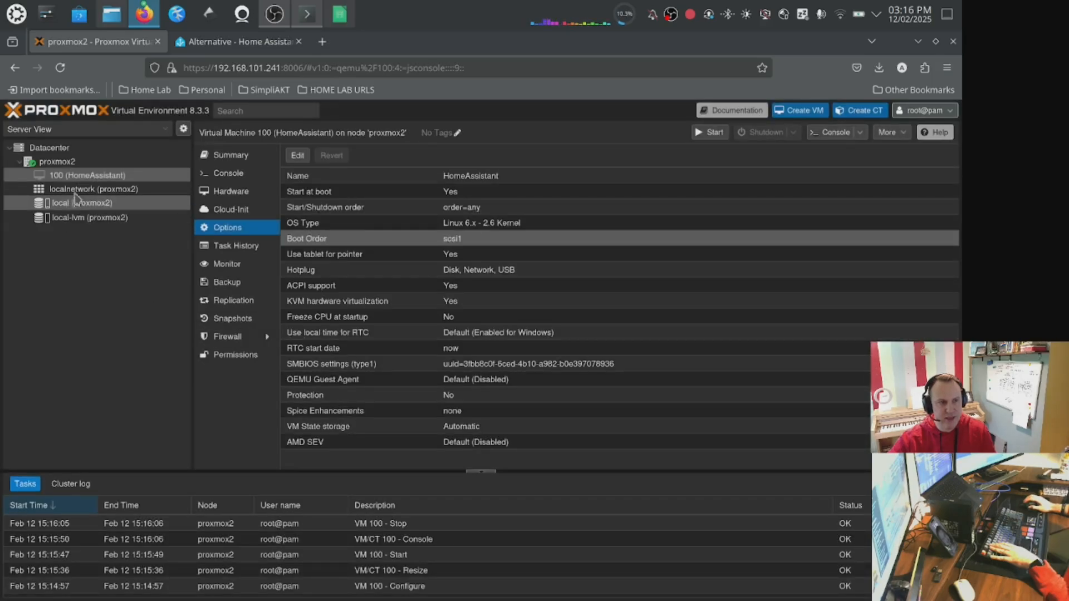
{"action": "left_click", "coordinate": [226, 173]}
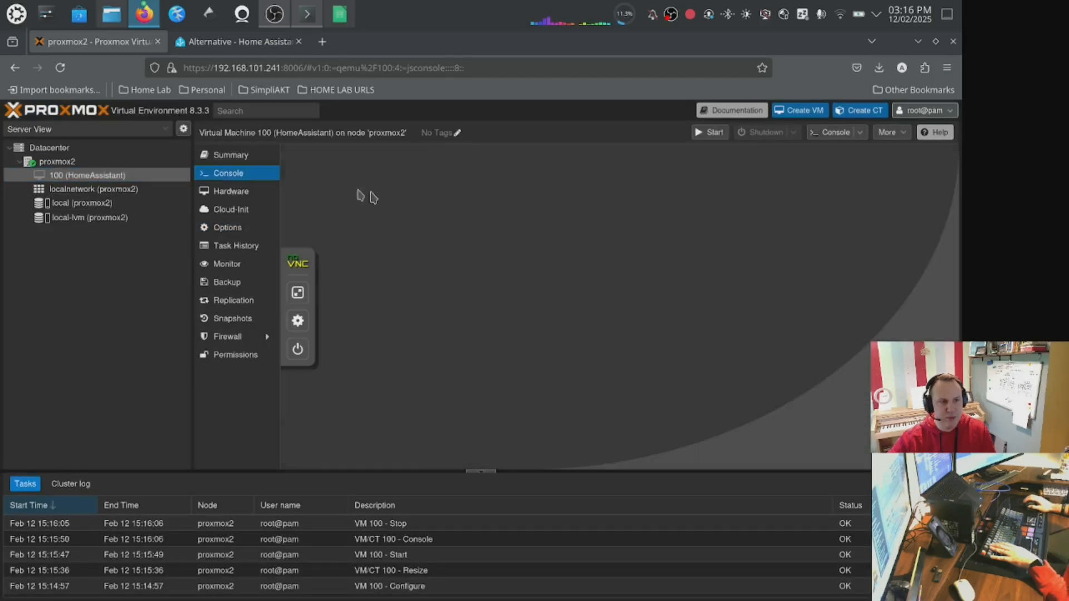
Start the Home Assistant VM from its console.
{"action": "left_click", "coordinate": [614, 325]}
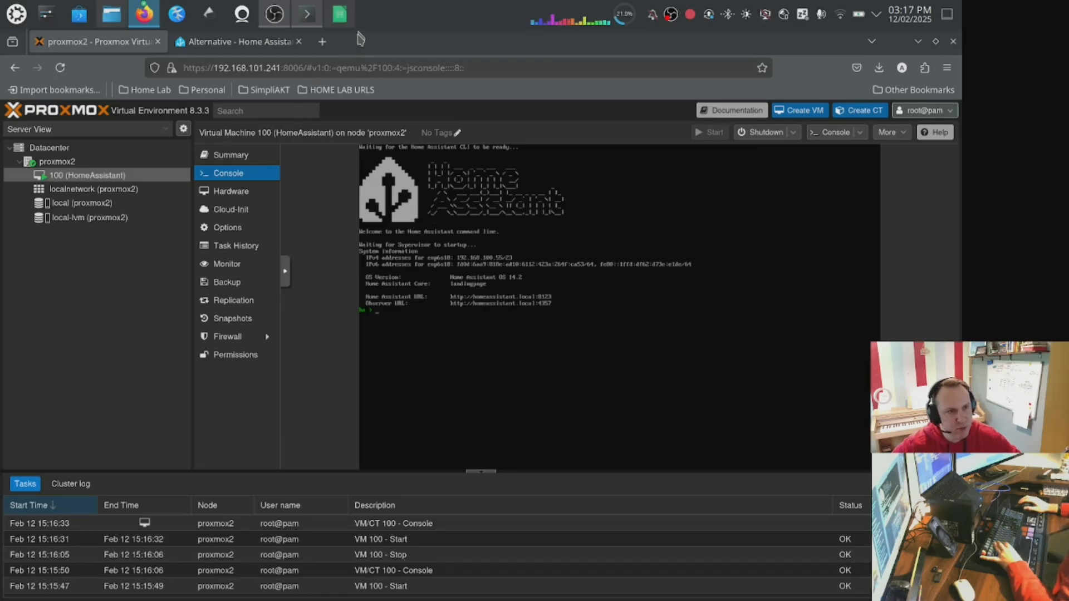
{"action": "mouse_move", "coordinate": [354, 26]}
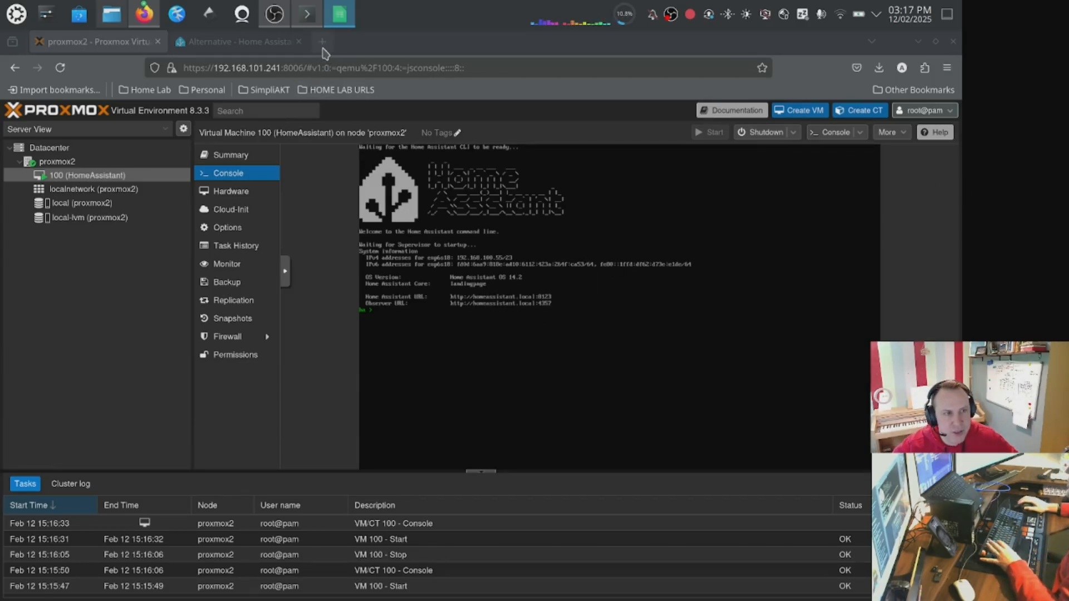
Open the UniFi Network client devices list in a new browser tab from the home lab bookmarks.
{"action": "left_click", "coordinate": [323, 42]}
{"action": "left_click", "coordinate": [329, 67]}
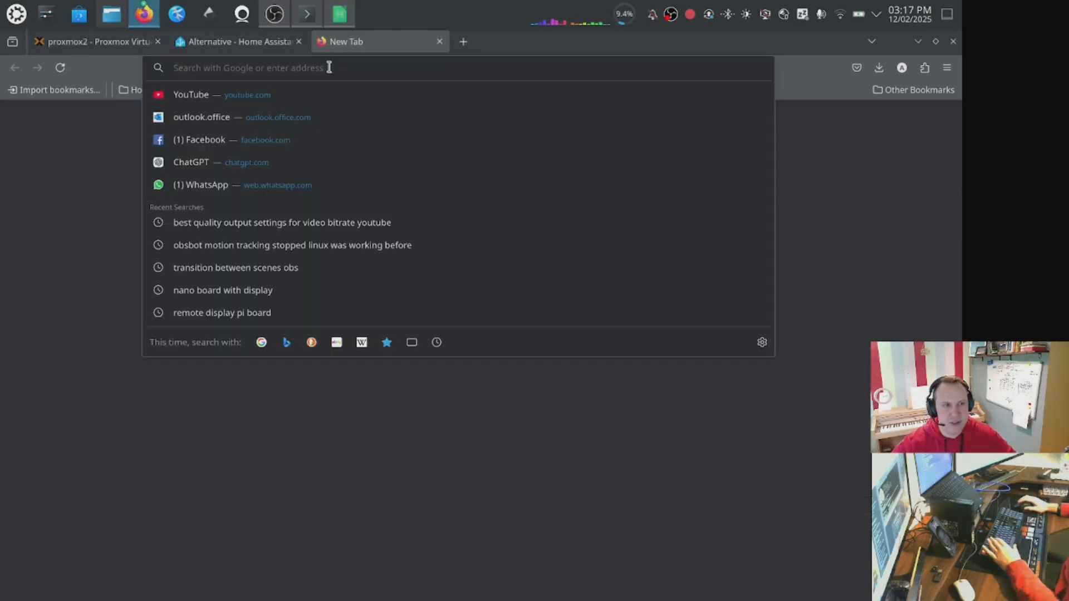
{"action": "key", "text": "Escape"}
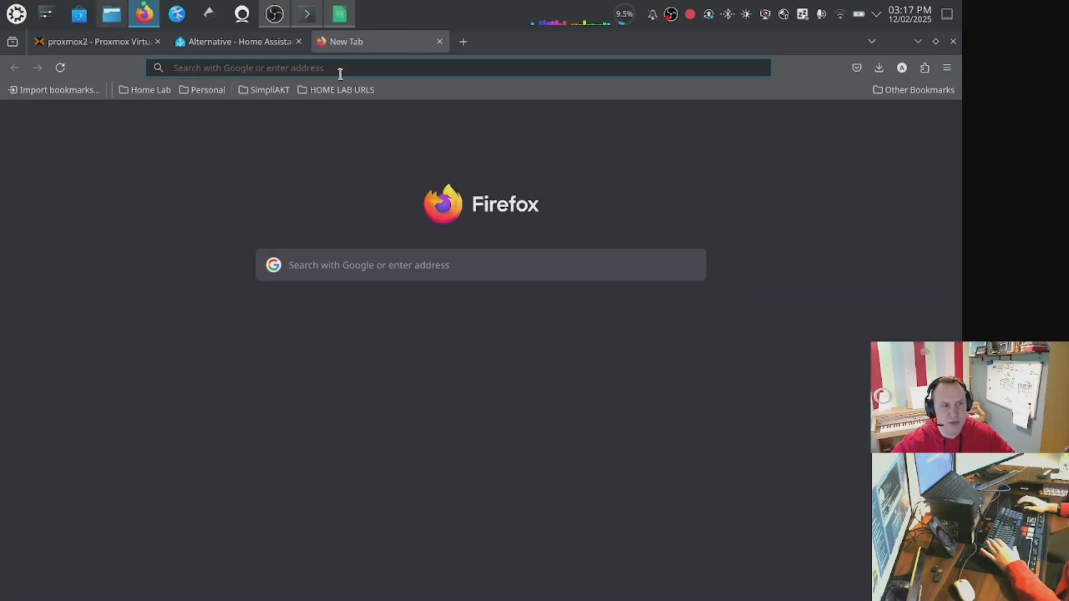
{"action": "left_click", "coordinate": [337, 89]}
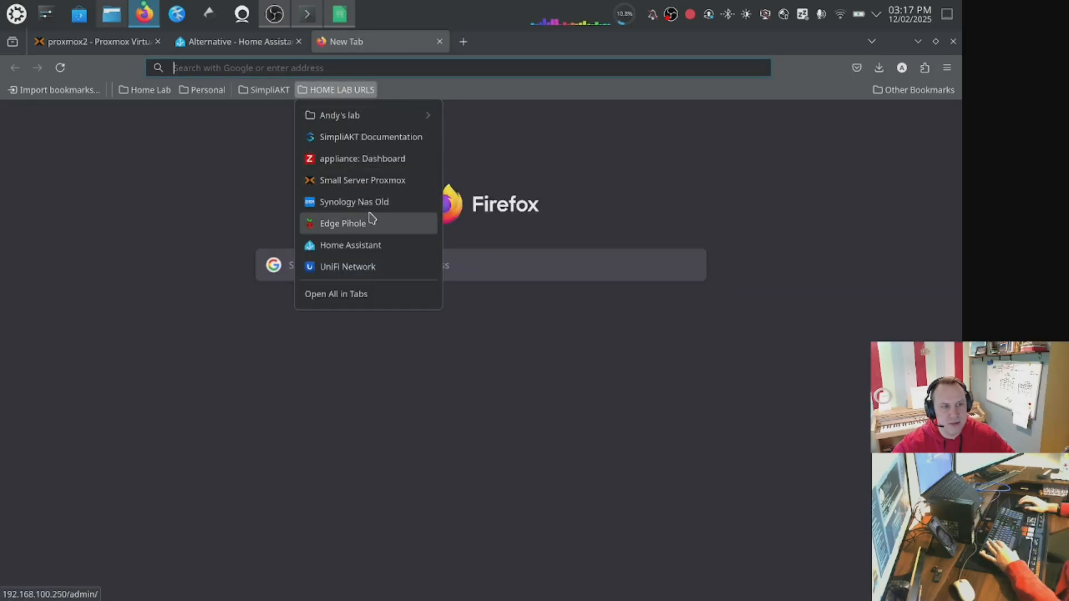
{"action": "left_click", "coordinate": [376, 265]}
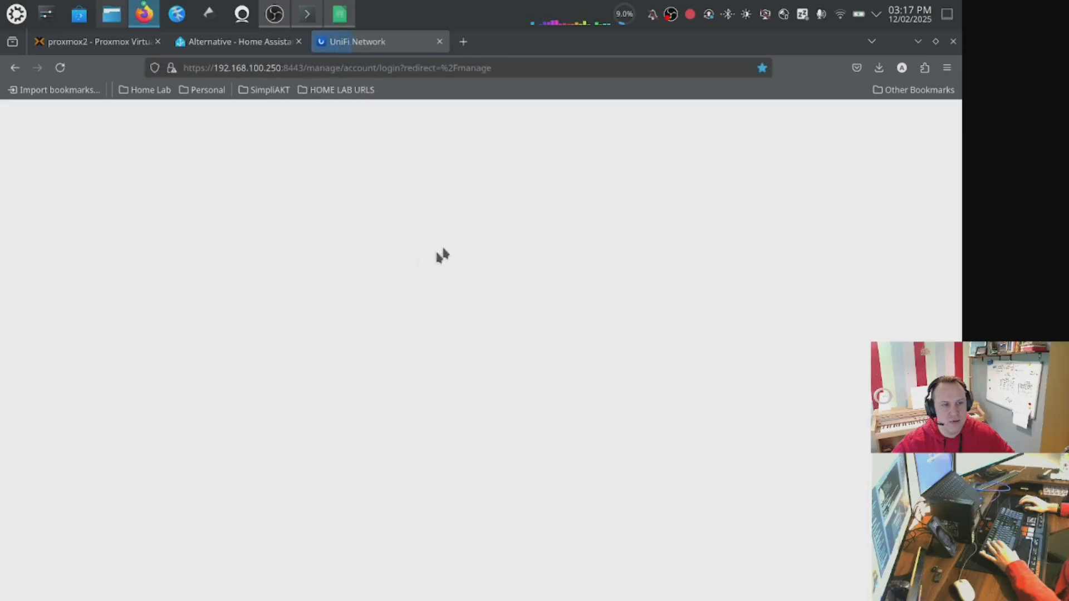
{"action": "left_click", "coordinate": [453, 456]}
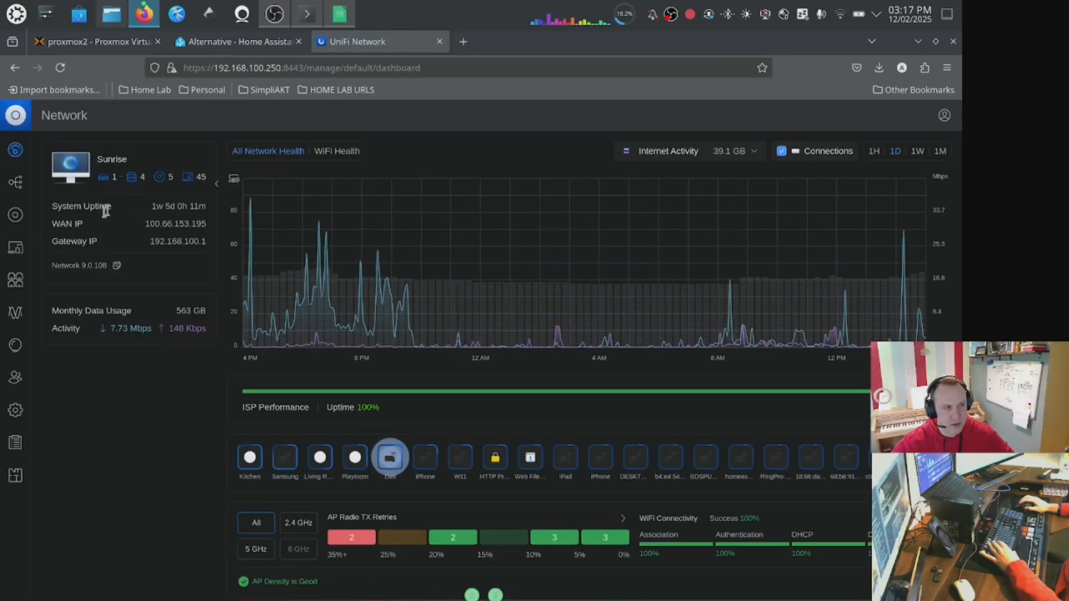
{"action": "left_click", "coordinate": [16, 248]}
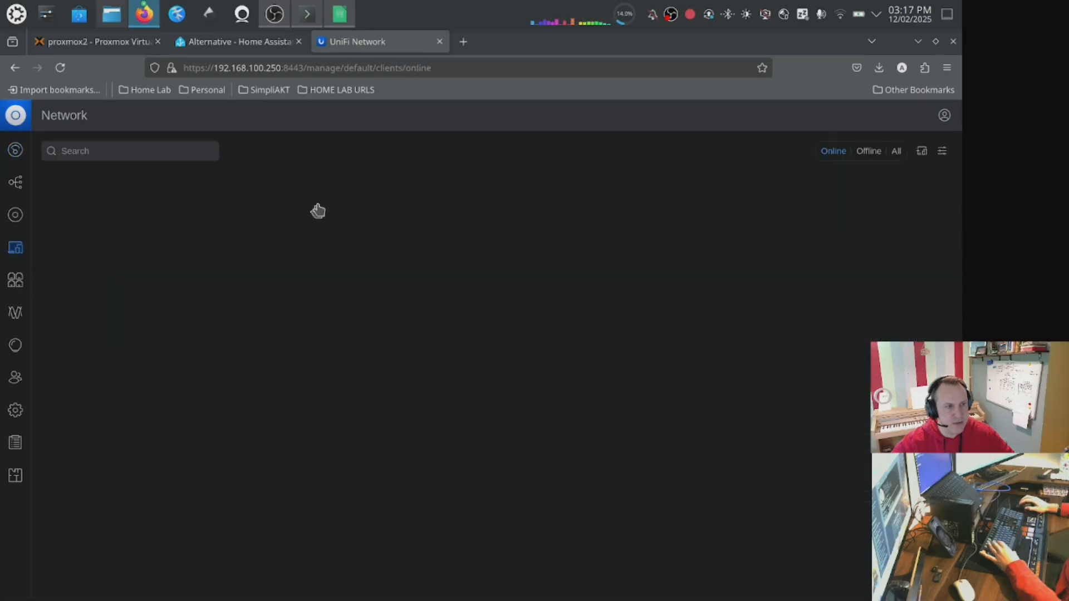
{"action": "left_click", "coordinate": [239, 42]}
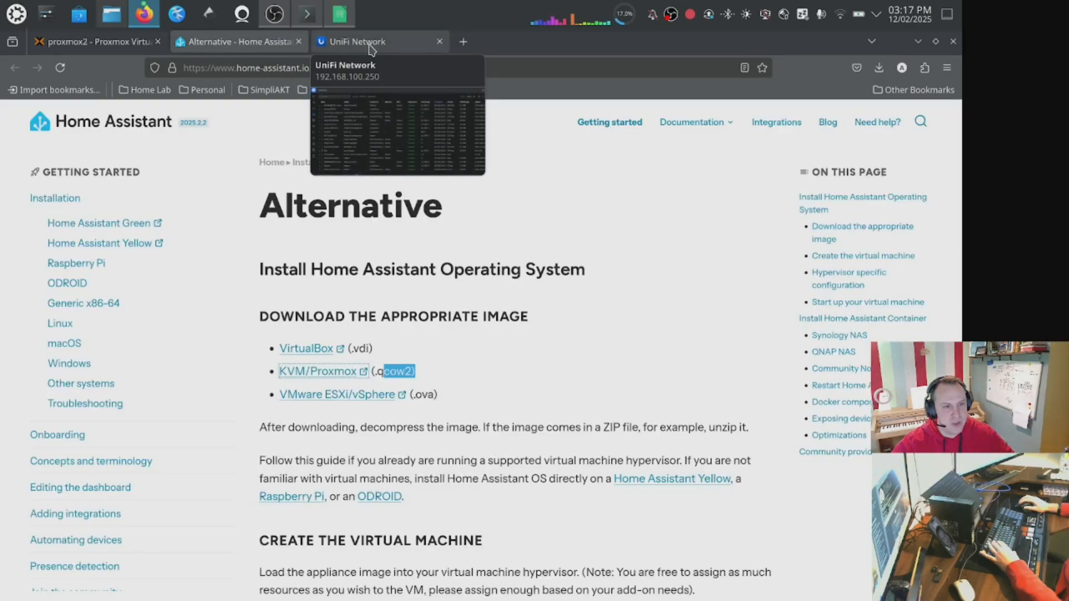
{"action": "left_click", "coordinate": [97, 42]}
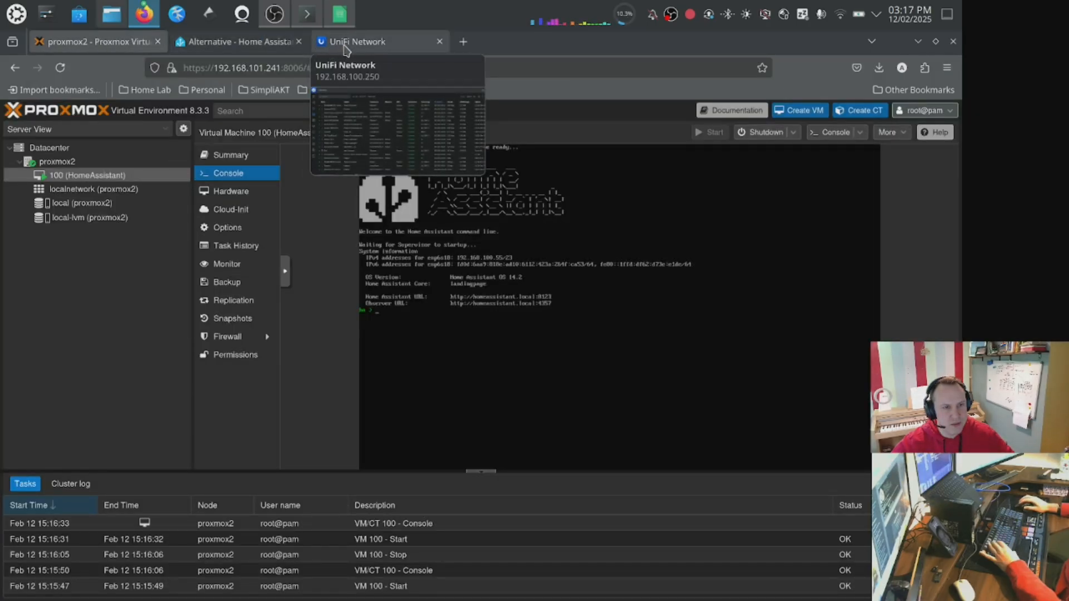
{"action": "left_click", "coordinate": [344, 47]}
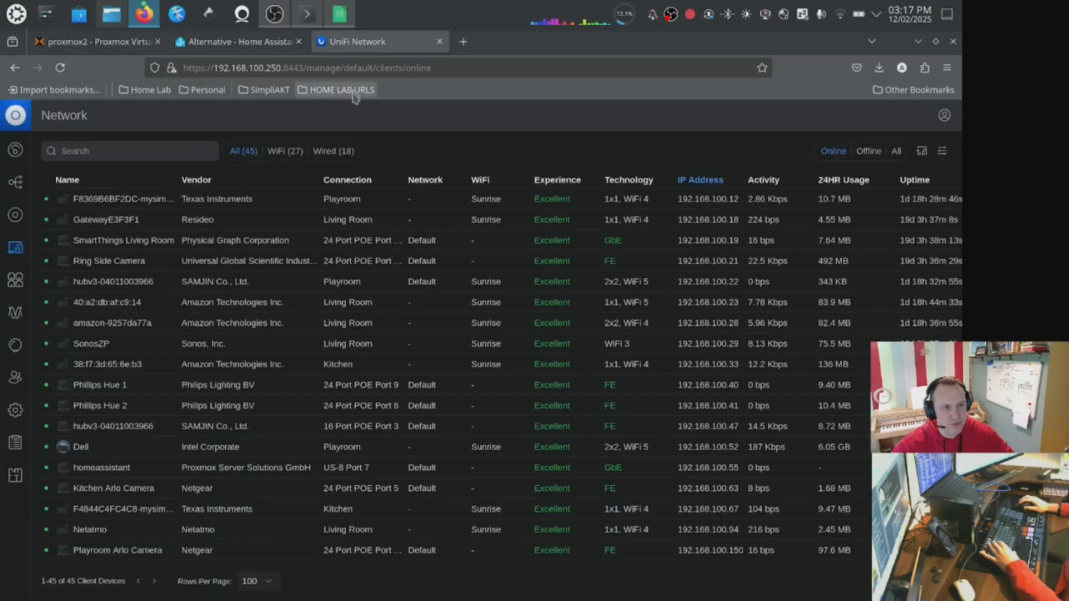
Search the UniFi client devices for the address 100.53.
{"action": "left_click", "coordinate": [152, 150]}
{"action": "type", "text": "100.53"}
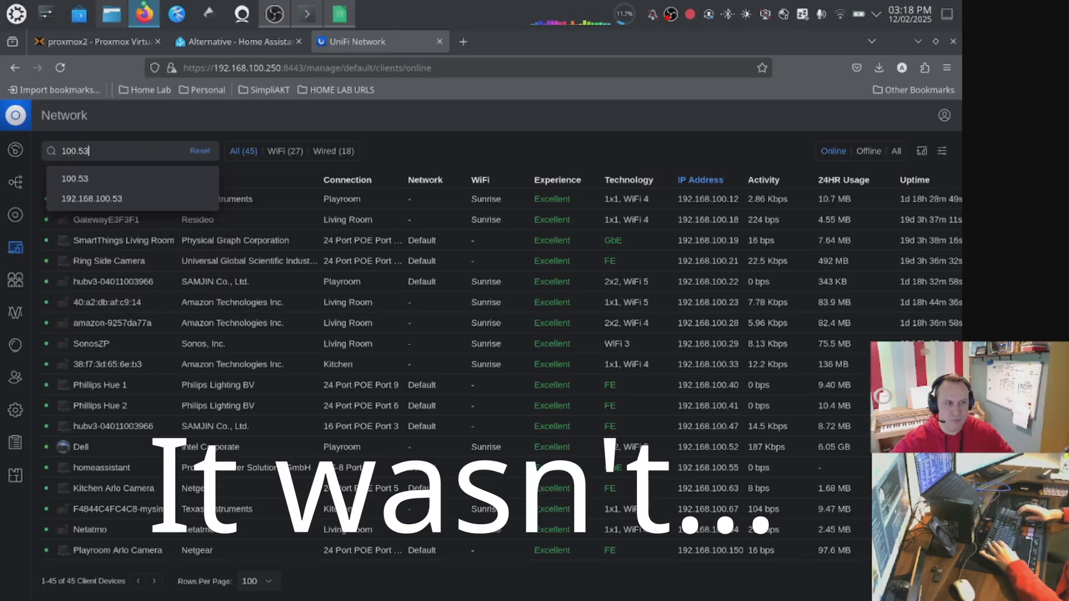
{"action": "key", "text": "Return"}
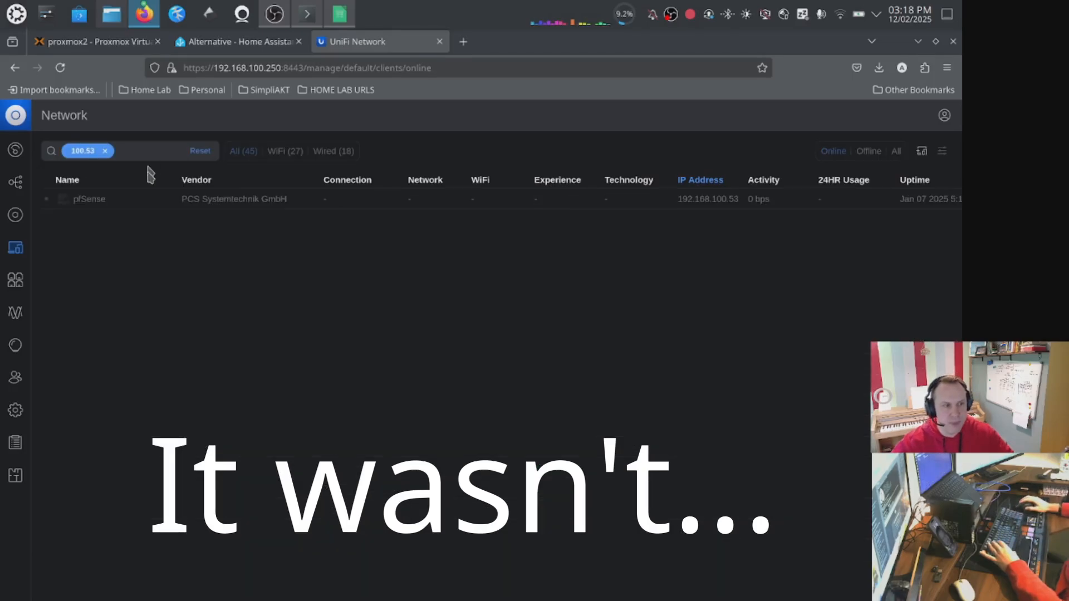
{"action": "left_click", "coordinate": [709, 204]}
Ping 192.168.100.53 from the terminal and stop the ping.
{"action": "left_click", "coordinate": [307, 14]}
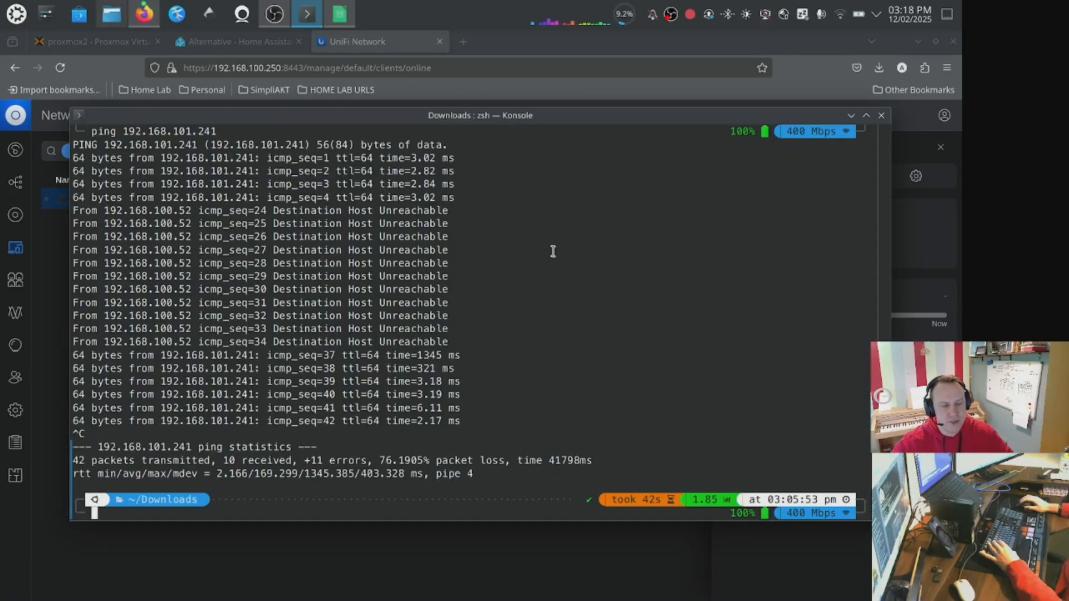
{"action": "type", "text": "ping 19"}
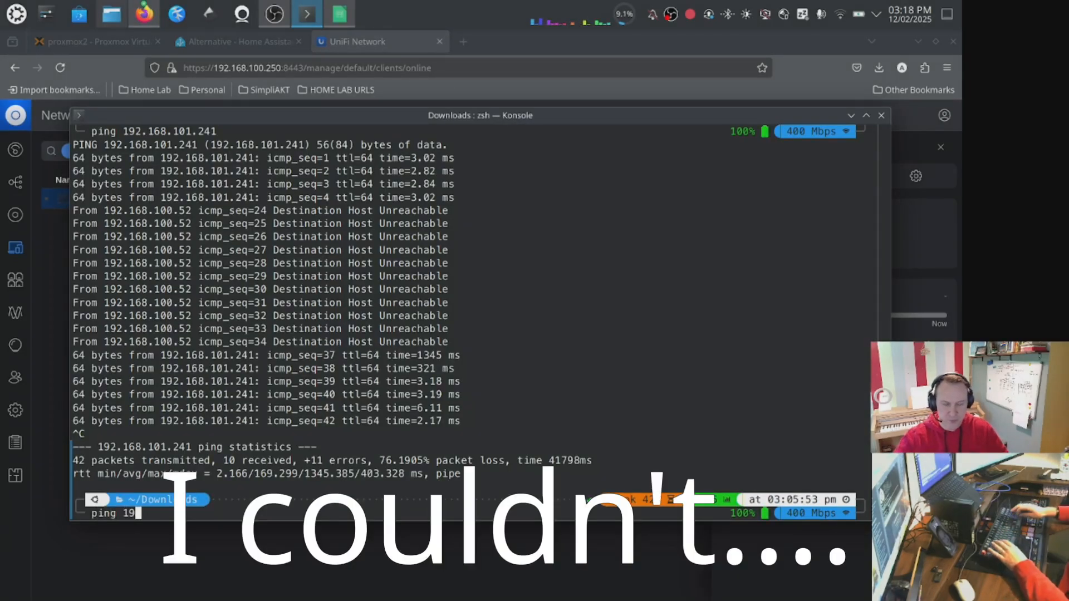
{"action": "type", "text": "2.168.100.5"}
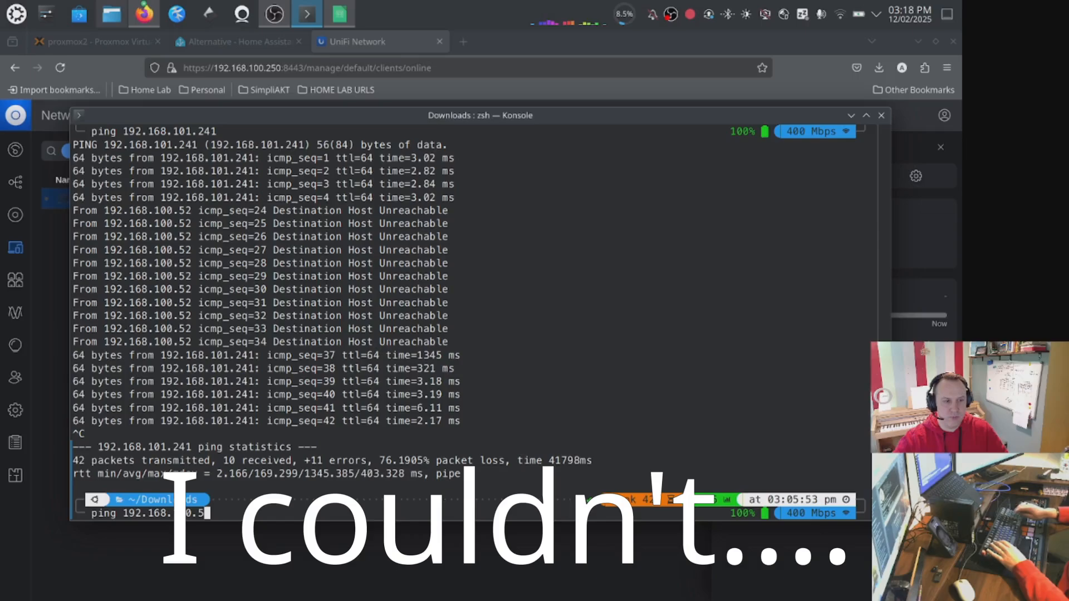
{"action": "type", "text": "3"}
{"action": "key", "text": "Return"}
{"action": "key", "text": "ctrl+c"}
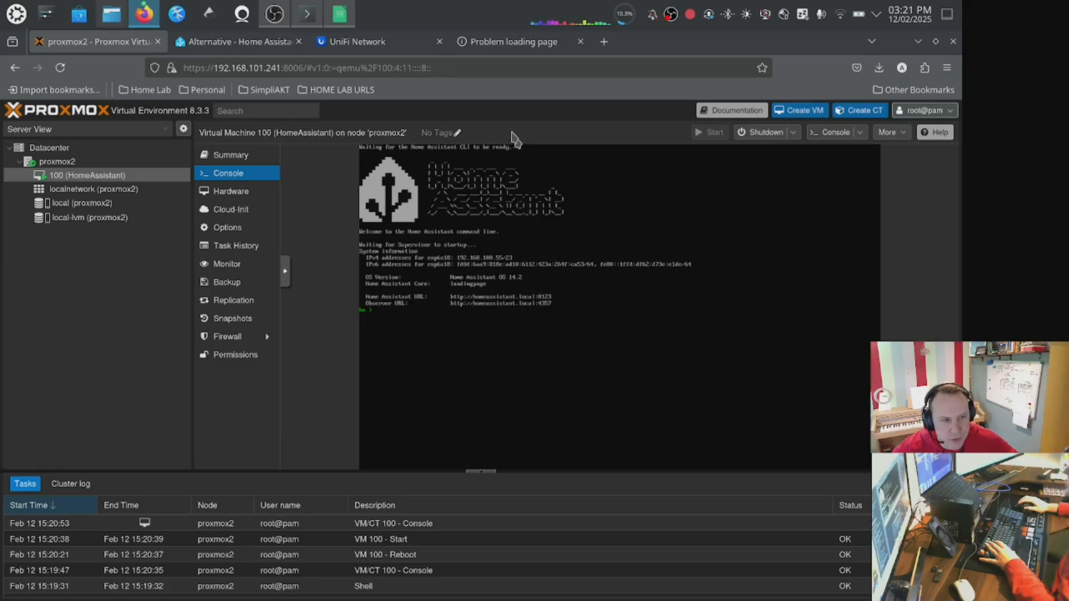
Try opening Home Assistant at 192.168.100.55:8123 in the browser.
{"action": "left_click", "coordinate": [526, 43]}
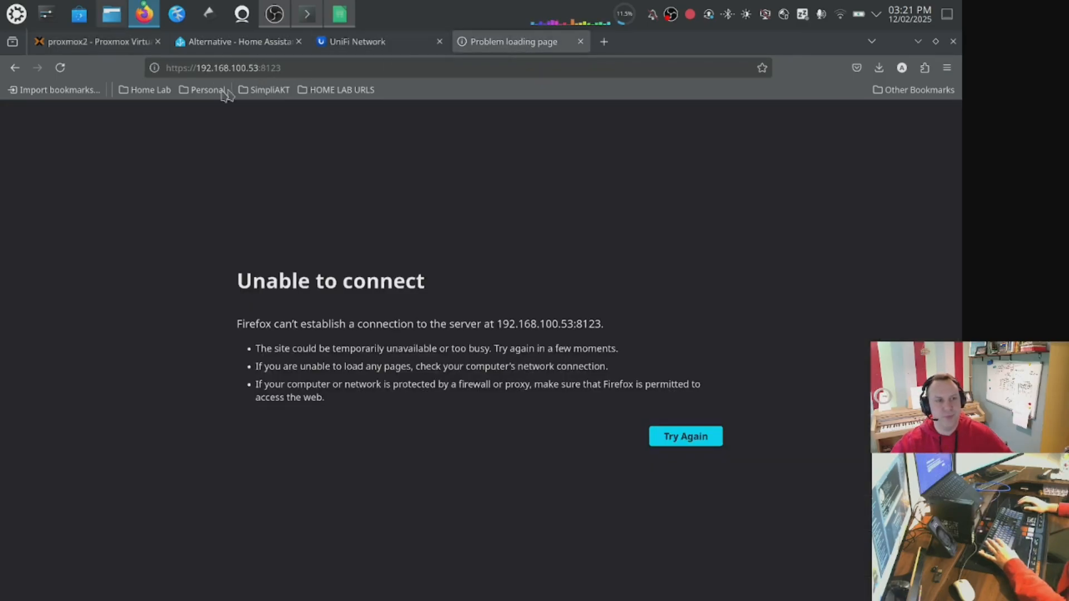
{"action": "left_click", "coordinate": [250, 67]}
{"action": "left_click", "coordinate": [253, 67]}
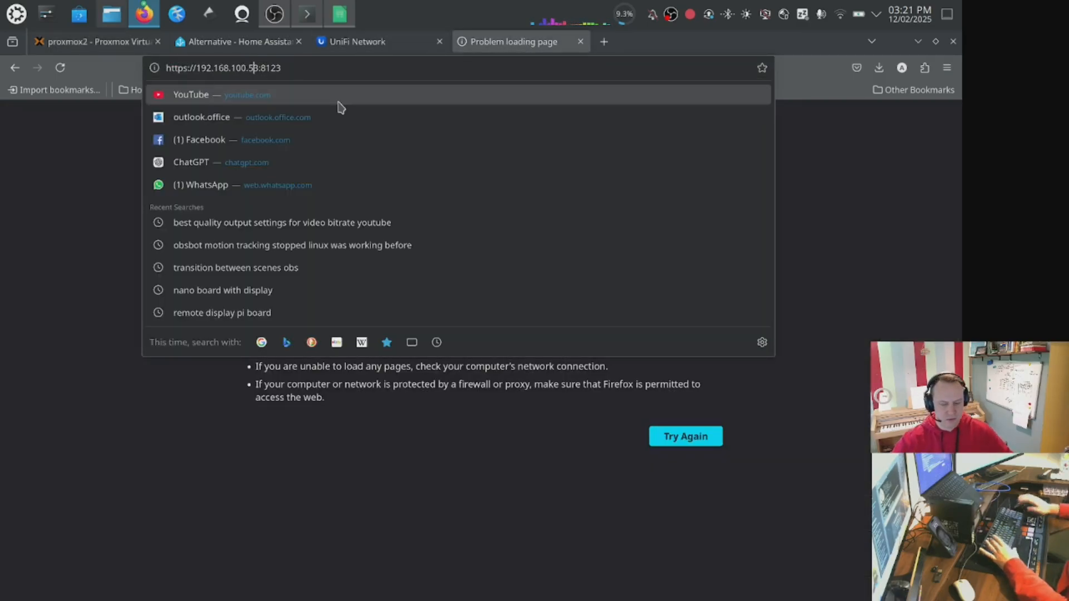
{"action": "key", "text": "Delete"}
{"action": "type", "text": "5"}
{"action": "key", "text": "Return"}
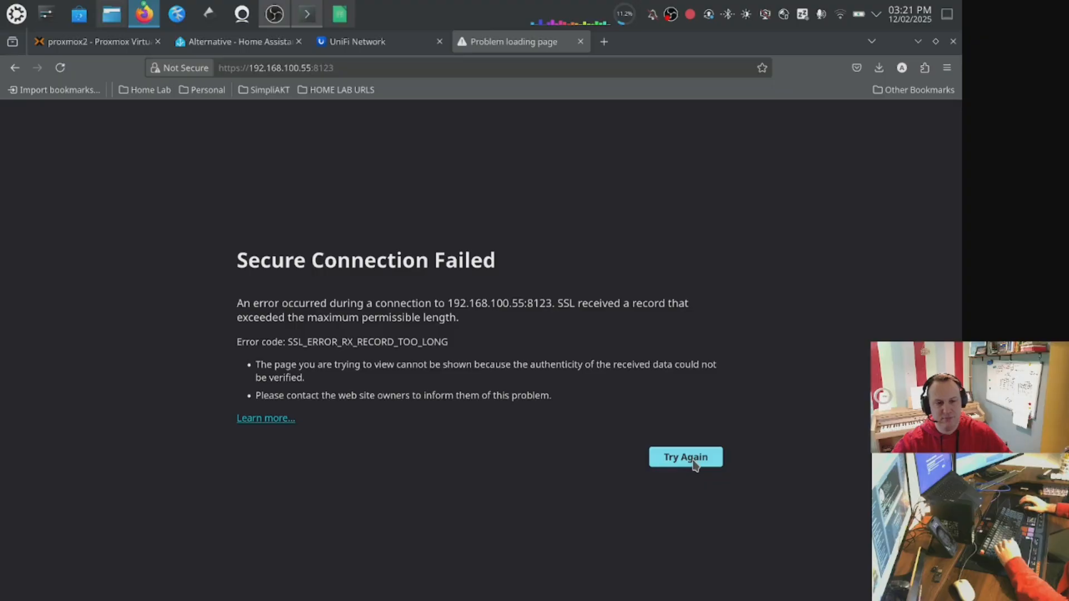
Search the UniFi clients for 100.55 and rename the homeassistant client to HomeAssistant.
{"action": "left_click", "coordinate": [365, 49]}
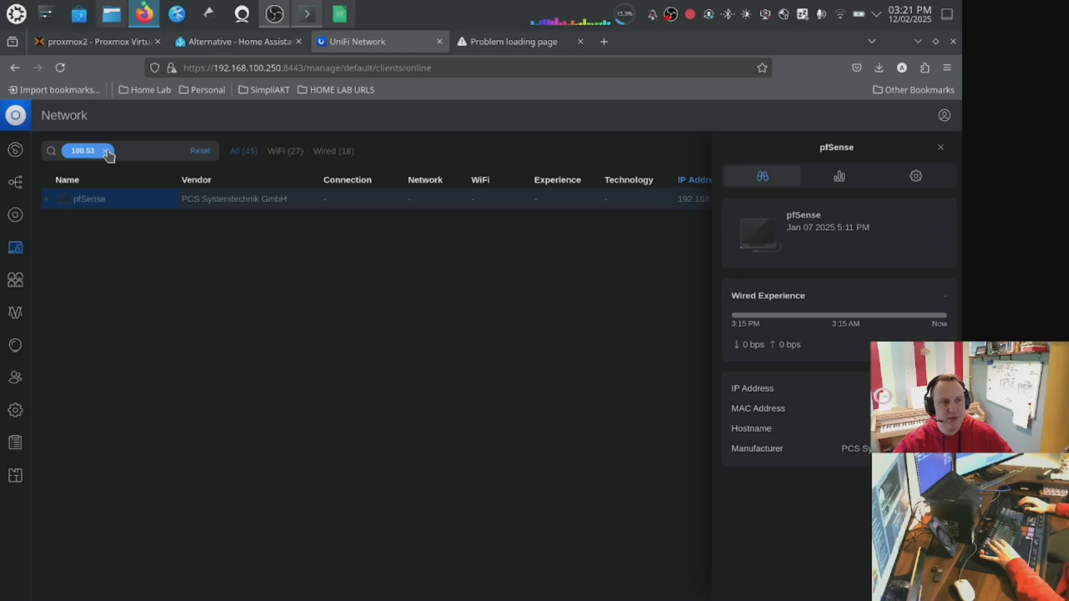
{"action": "left_click", "coordinate": [136, 155]}
{"action": "type", "text": "10"}
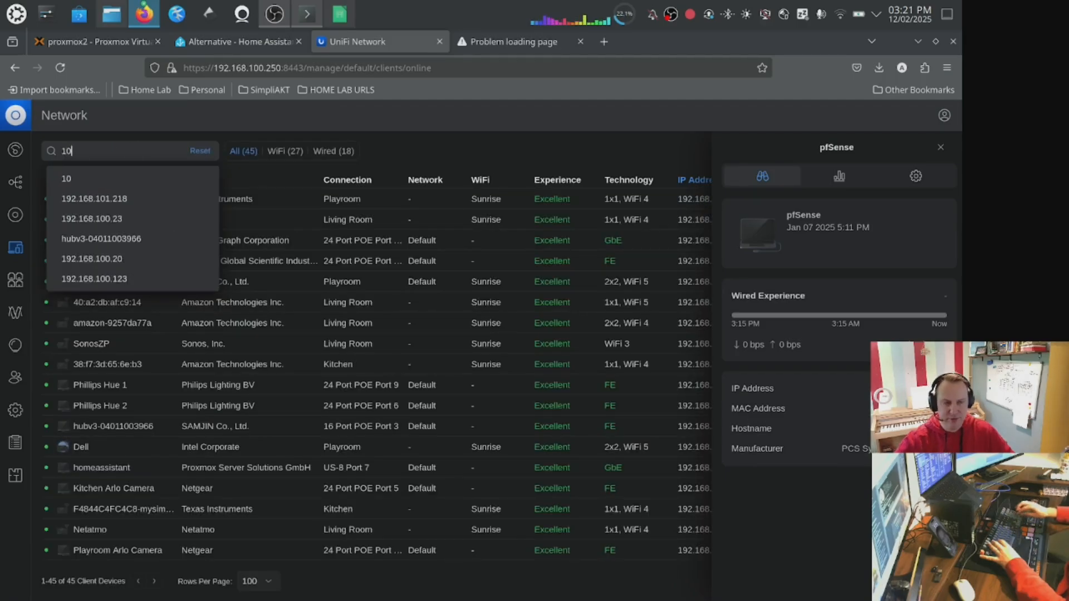
{"action": "type", "text": "0.55"}
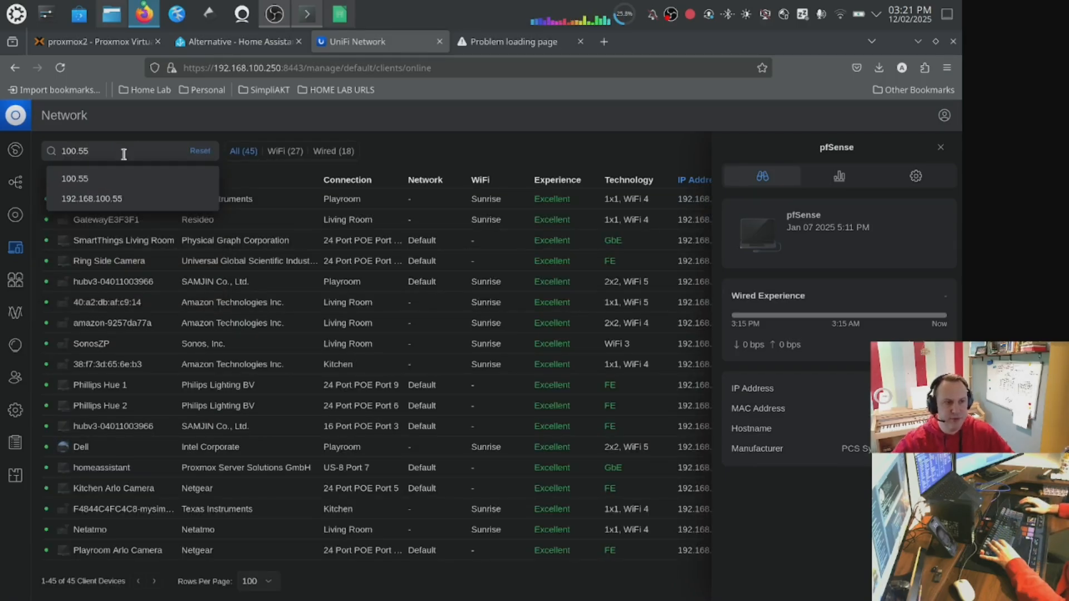
{"action": "left_click", "coordinate": [113, 177]}
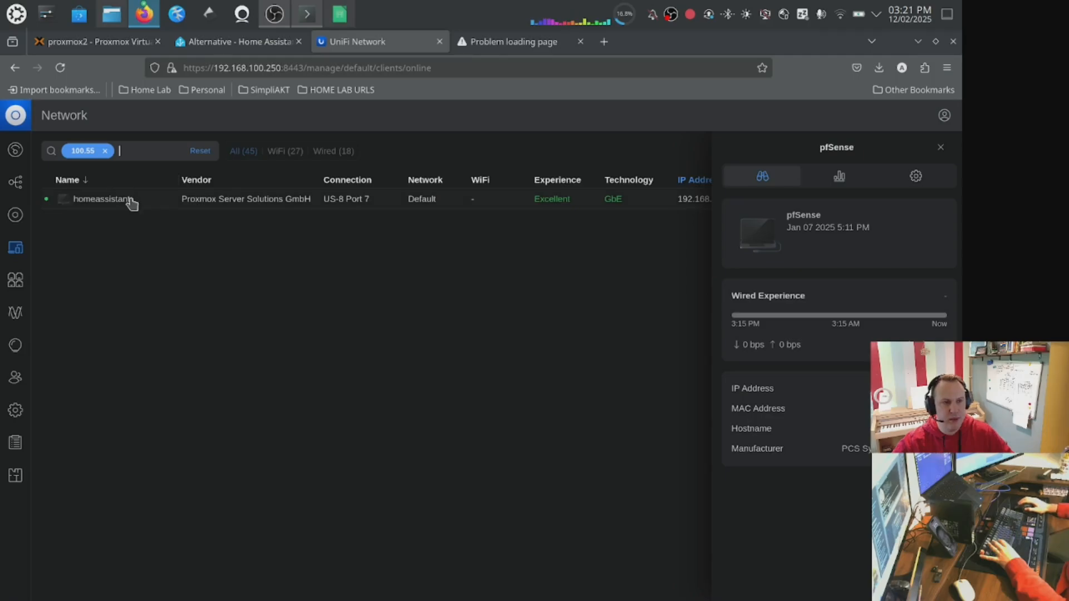
{"action": "left_click", "coordinate": [149, 202]}
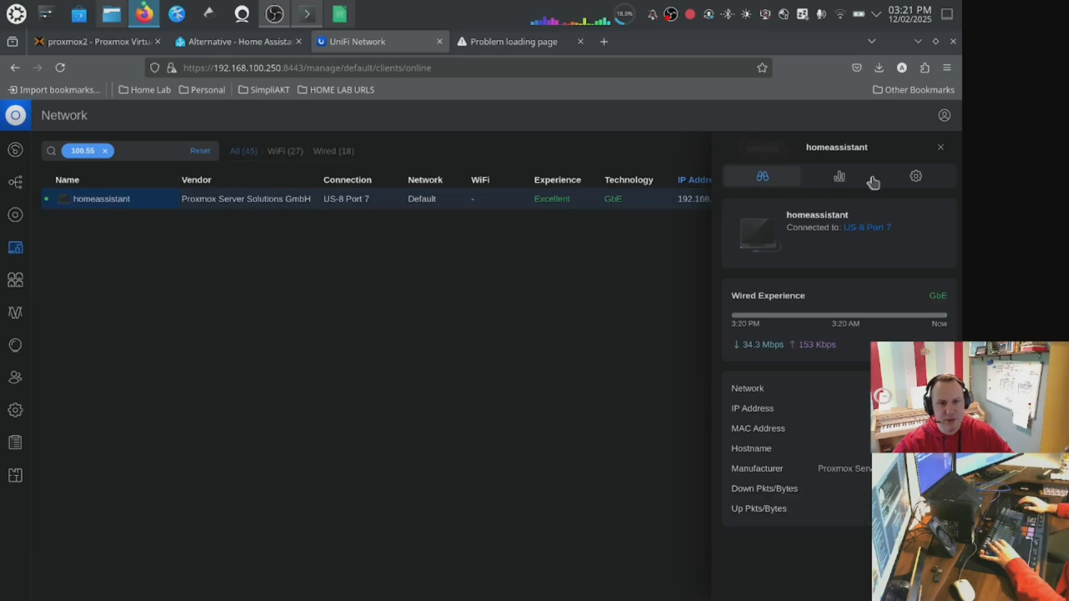
{"action": "left_click", "coordinate": [916, 176]}
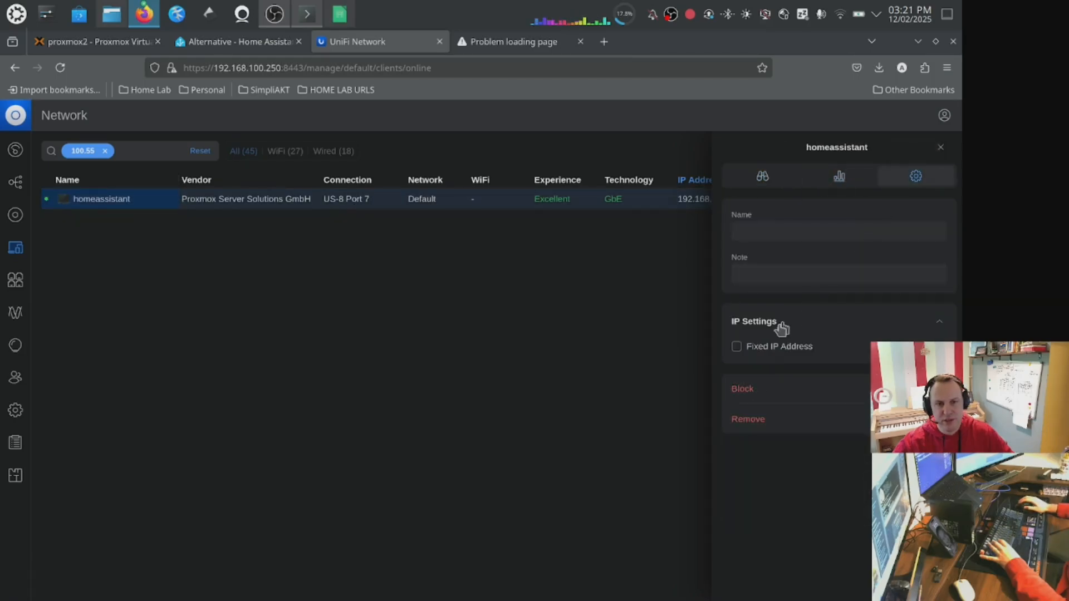
{"action": "left_click", "coordinate": [782, 241]}
{"action": "type", "text": "HomeA"}
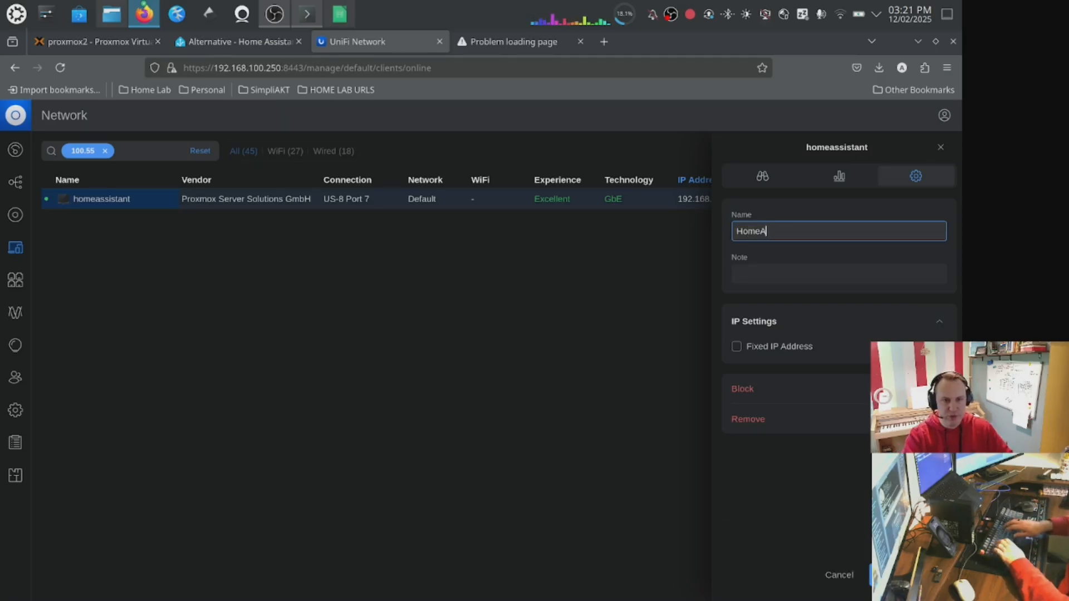
{"action": "key", "text": "BackSpace"}
{"action": "key", "text": "BackSpace"}
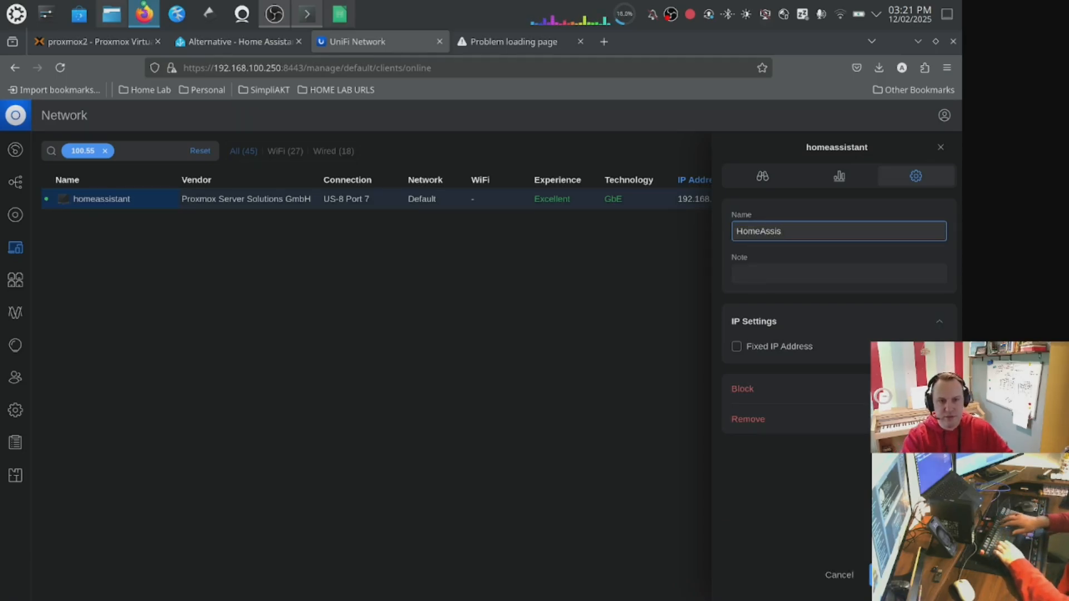
{"action": "type", "text": "tant"}
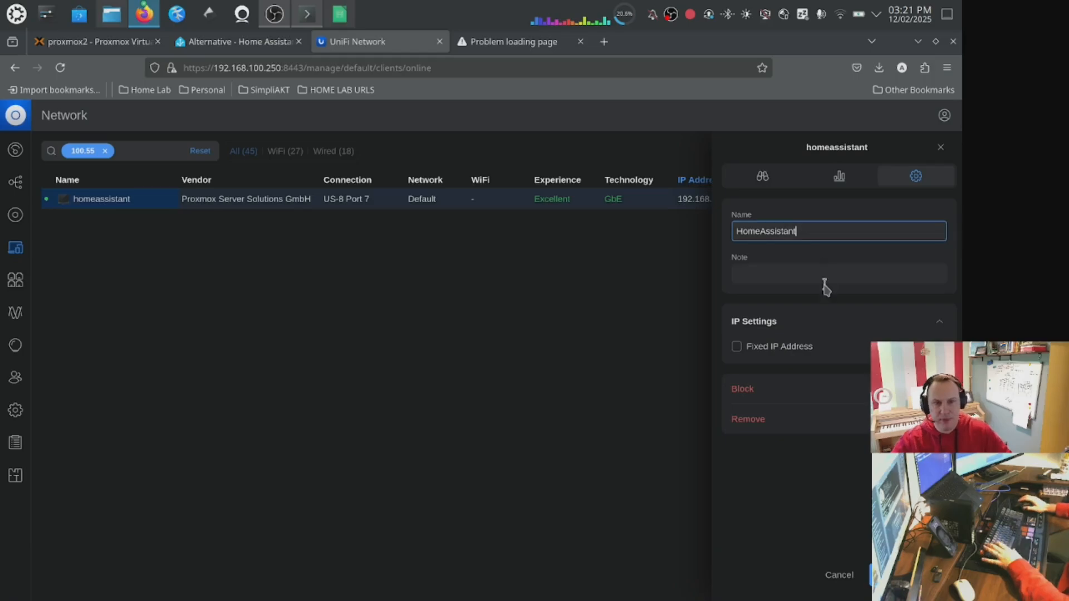
Enable a fixed IP address for the HomeAssistant client and set it to 192.168.101.209.
{"action": "left_click", "coordinate": [795, 347]}
{"action": "left_click", "coordinate": [816, 386]}
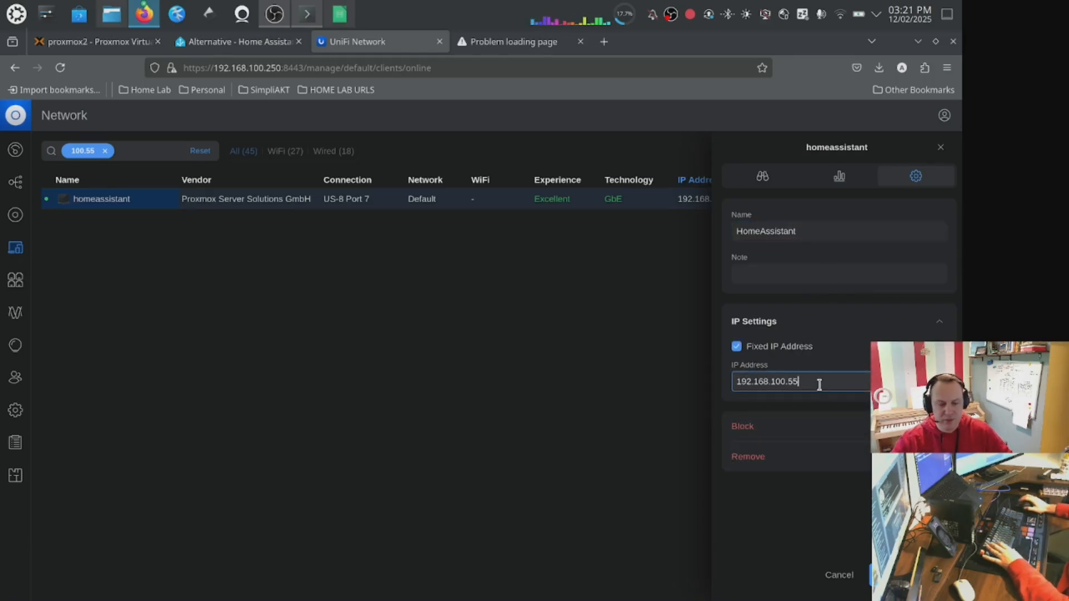
{"action": "key", "text": "BackSpace"}
{"action": "key", "text": "BackSpace"}
{"action": "key", "text": "BackSpace"}
{"action": "type", "text": "1"}
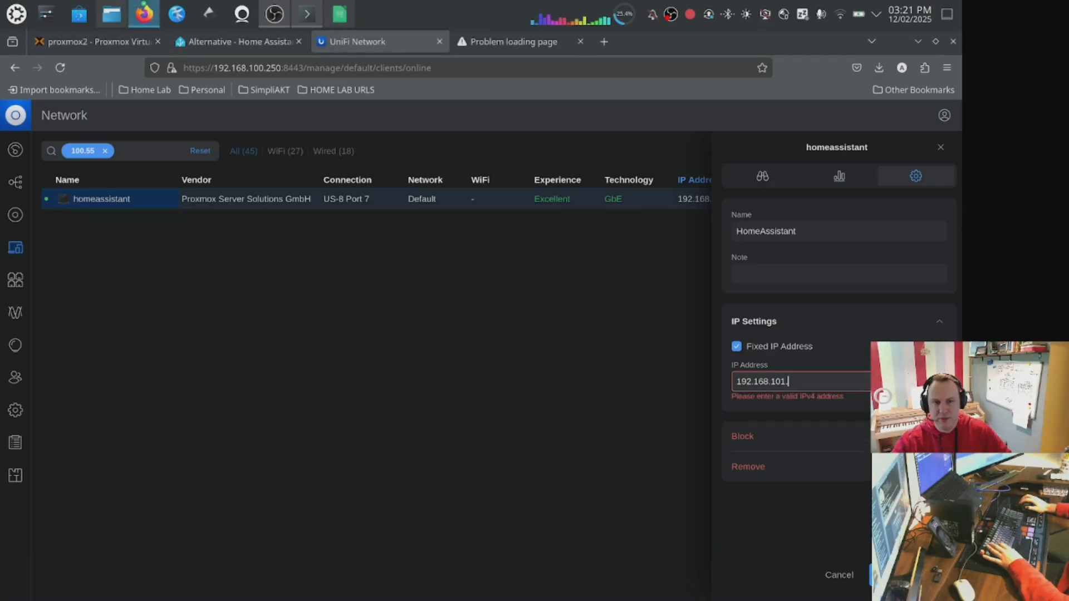
{"action": "type", "text": "209"}
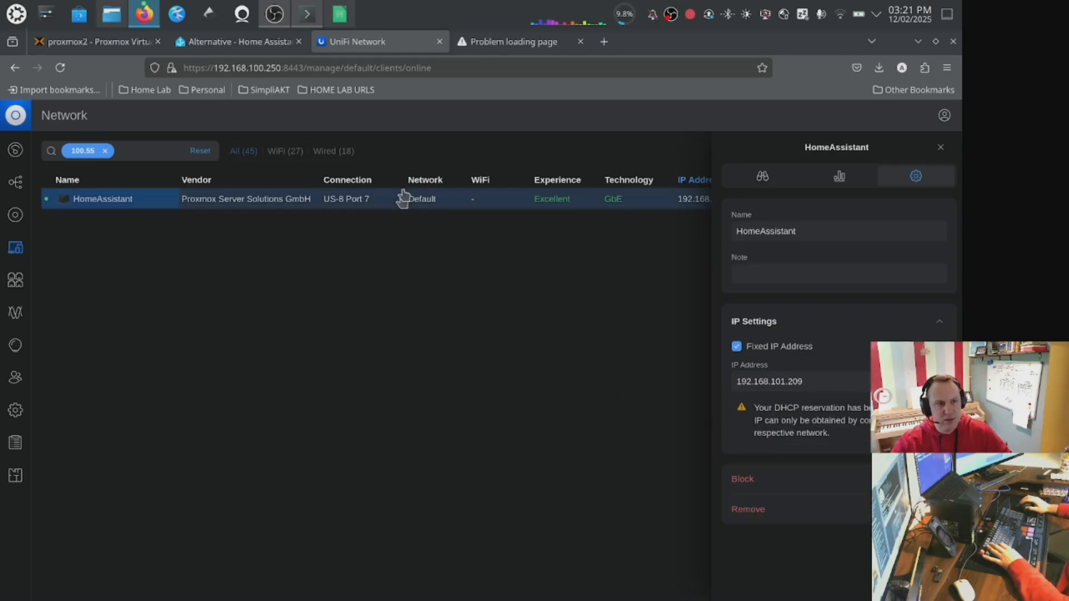
Reboot the Home Assistant VM in Proxmox.
{"action": "left_click", "coordinate": [82, 45]}
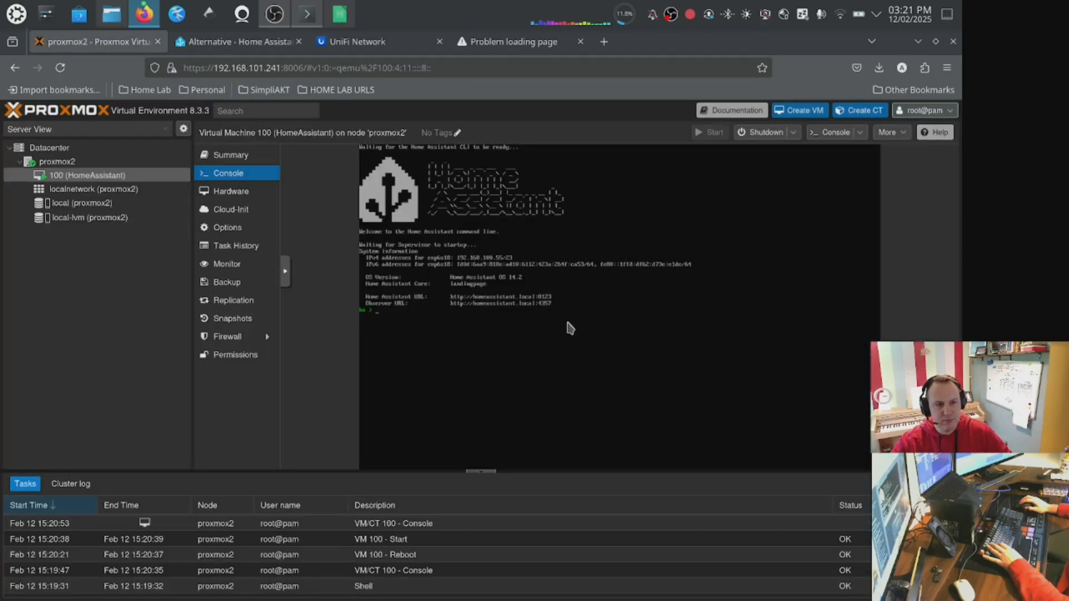
{"action": "left_click", "coordinate": [861, 133]}
{"action": "left_click", "coordinate": [793, 133]}
{"action": "left_click", "coordinate": [765, 148]}
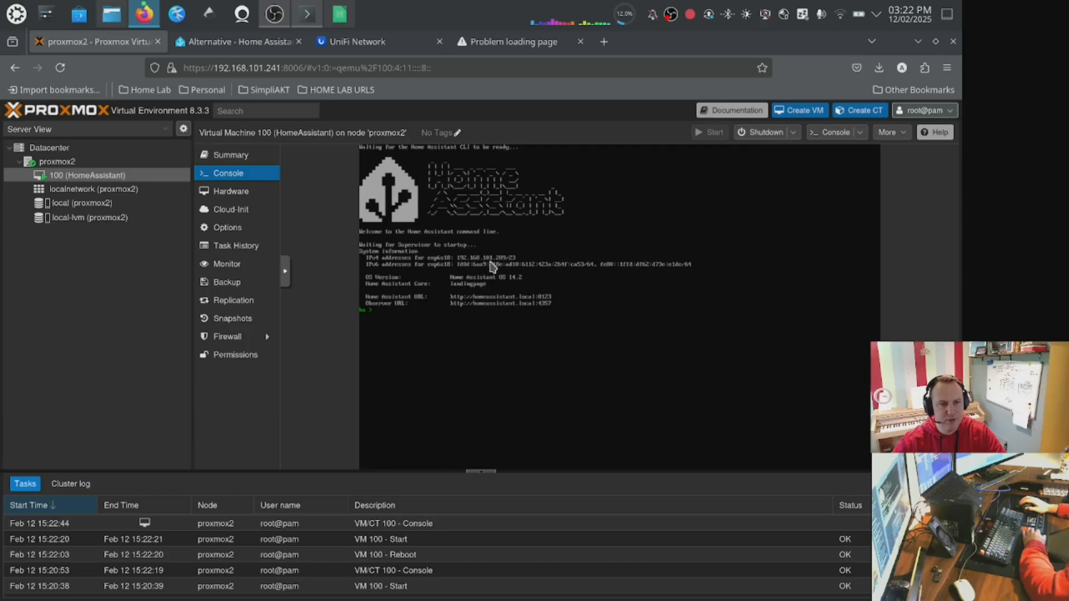
Open Home Assistant at 192.168.101.209:8123, switching the address from https to http.
{"action": "left_click", "coordinate": [501, 48]}
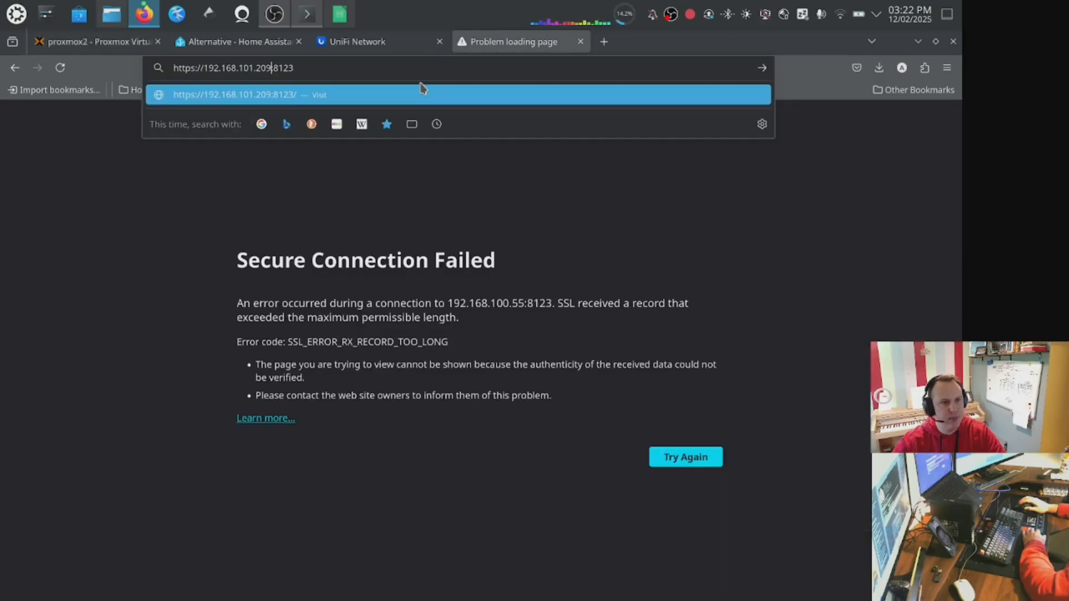
{"action": "key", "text": "Return"}
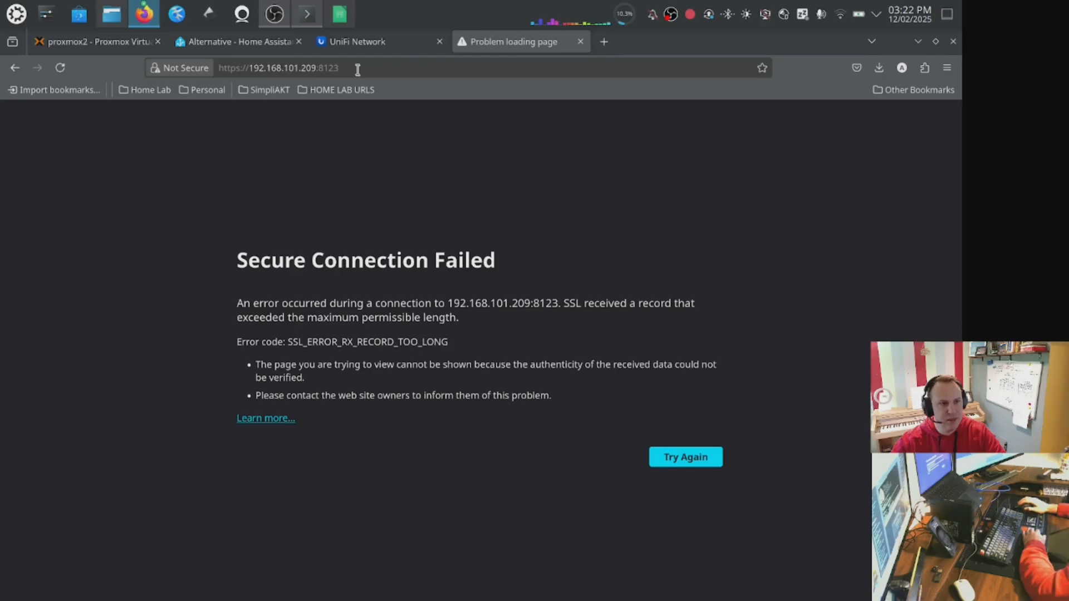
{"action": "left_click", "coordinate": [244, 68]}
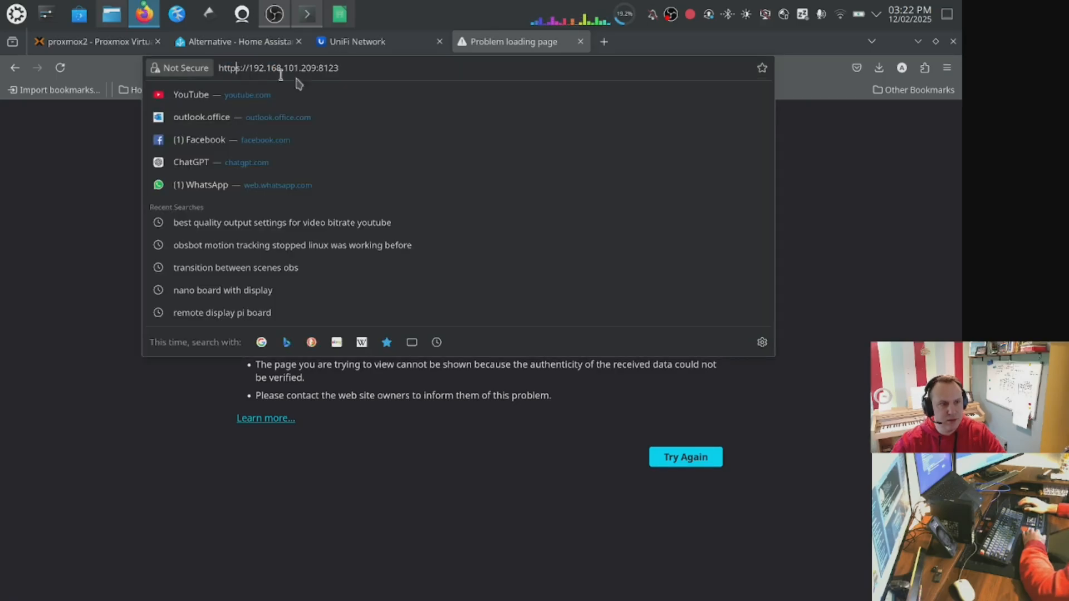
{"action": "key", "text": "BackSpace"}
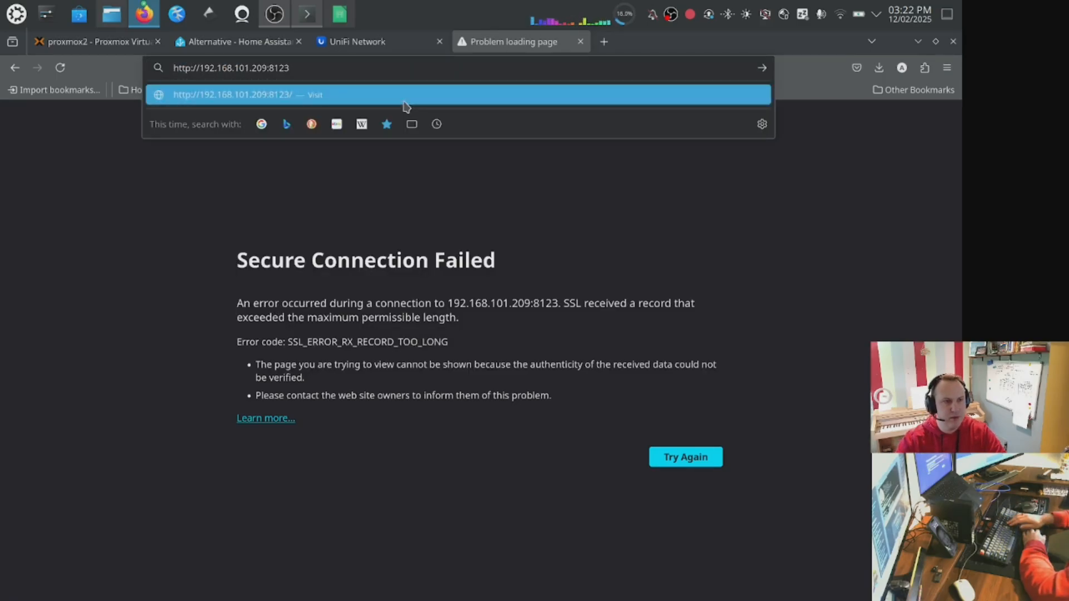
{"action": "left_click", "coordinate": [404, 101]}
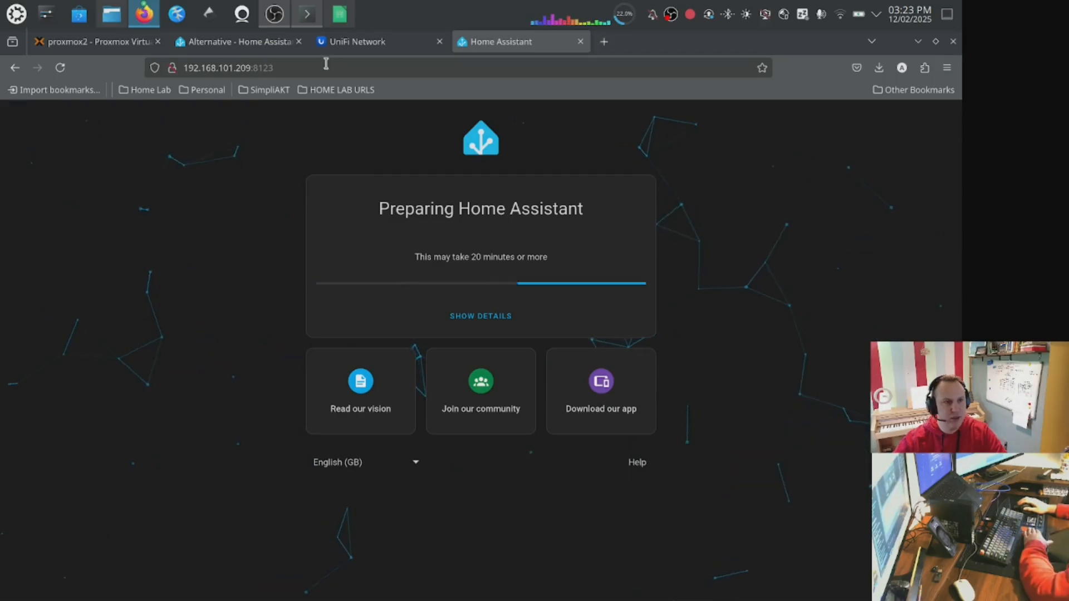
{"action": "left_click_drag", "start_coordinate": [326, 67], "coordinate": [97, 71]}
{"action": "key", "text": "ctrl+c"}
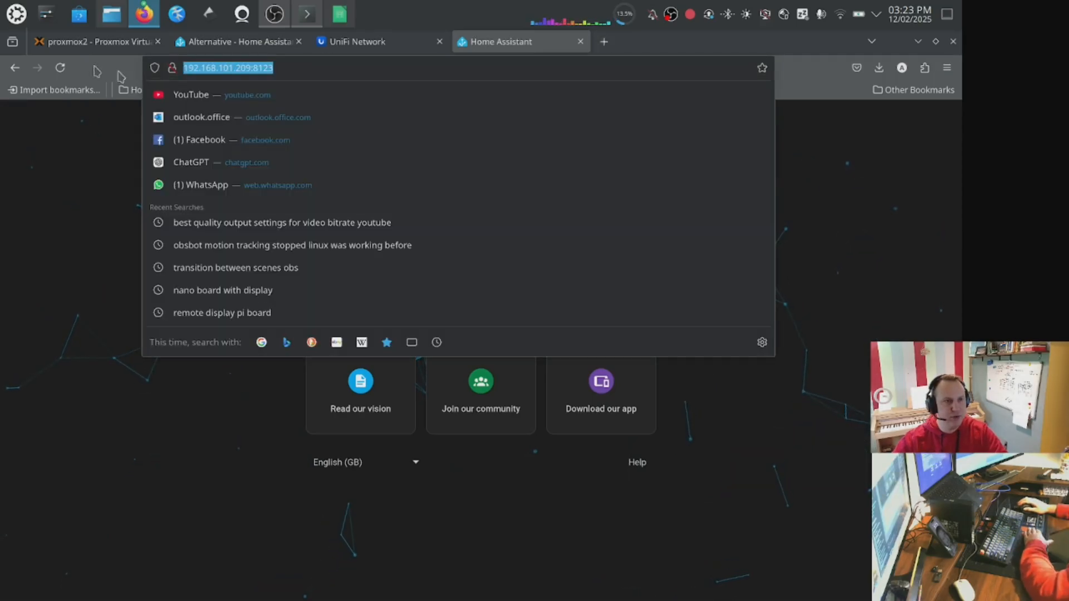
{"action": "left_click", "coordinate": [603, 41]}
{"action": "left_click", "coordinate": [434, 68]}
{"action": "key", "text": "ctrl+v"}
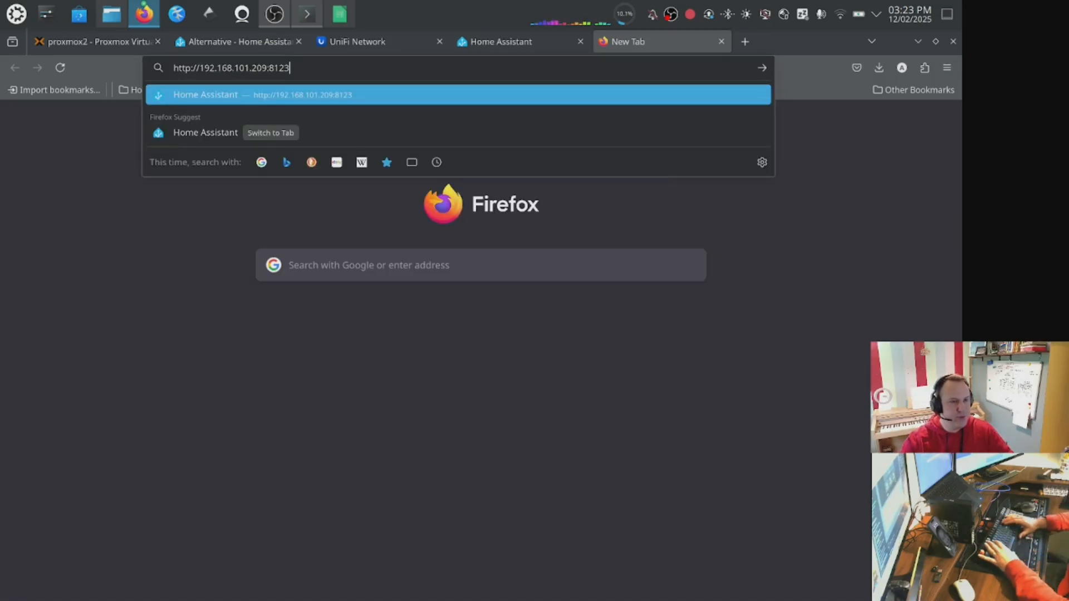
{"action": "key", "text": "BackSpace"}
{"action": "key", "text": "BackSpace"}
{"action": "type", "text": "4357"}
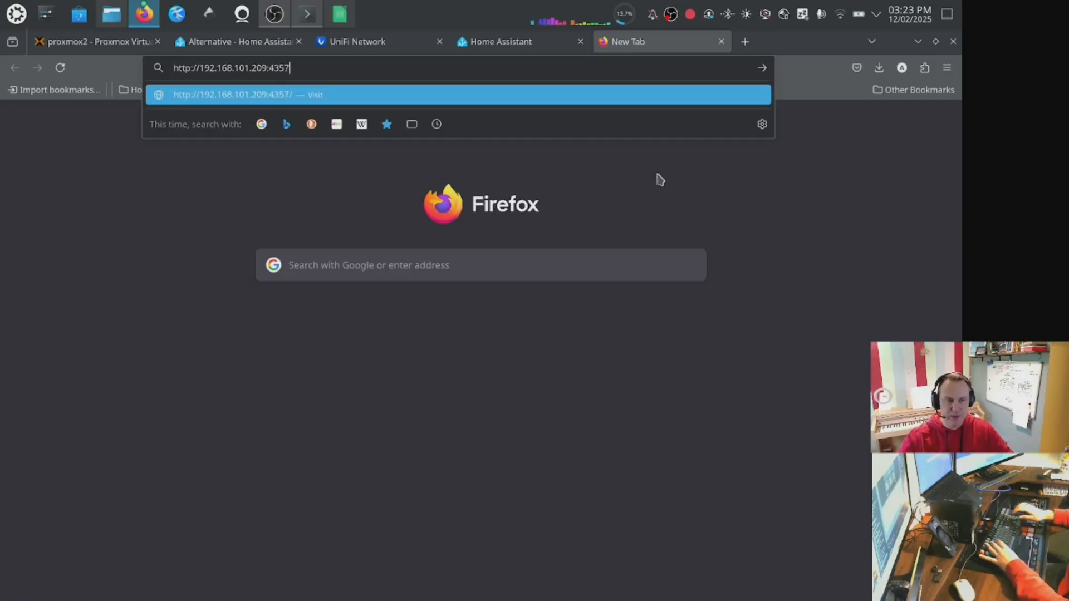
{"action": "key", "text": "Return"}
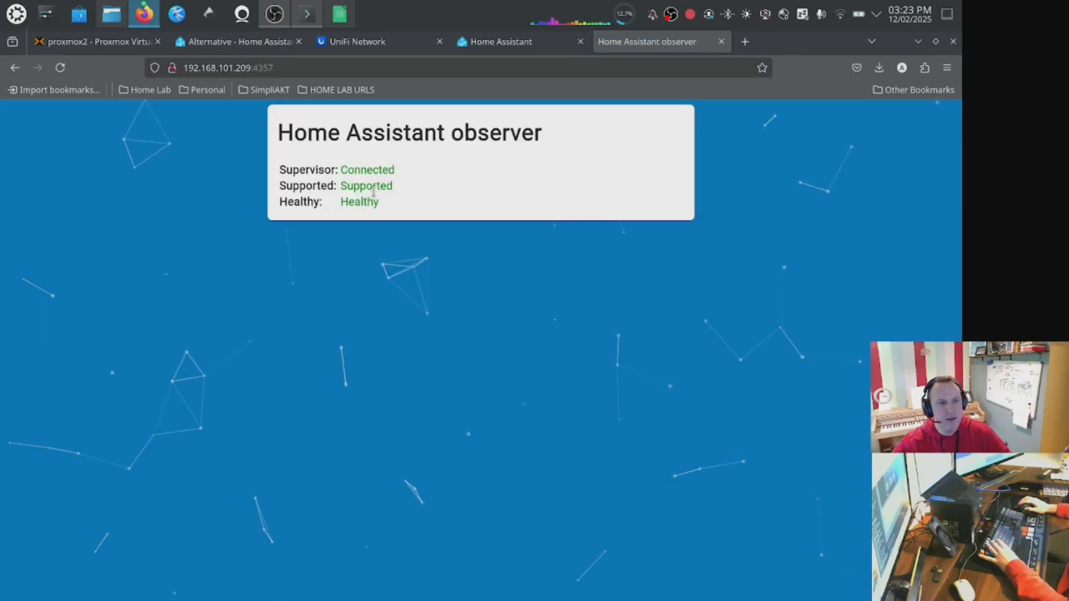
{"action": "left_click", "coordinate": [518, 41]}
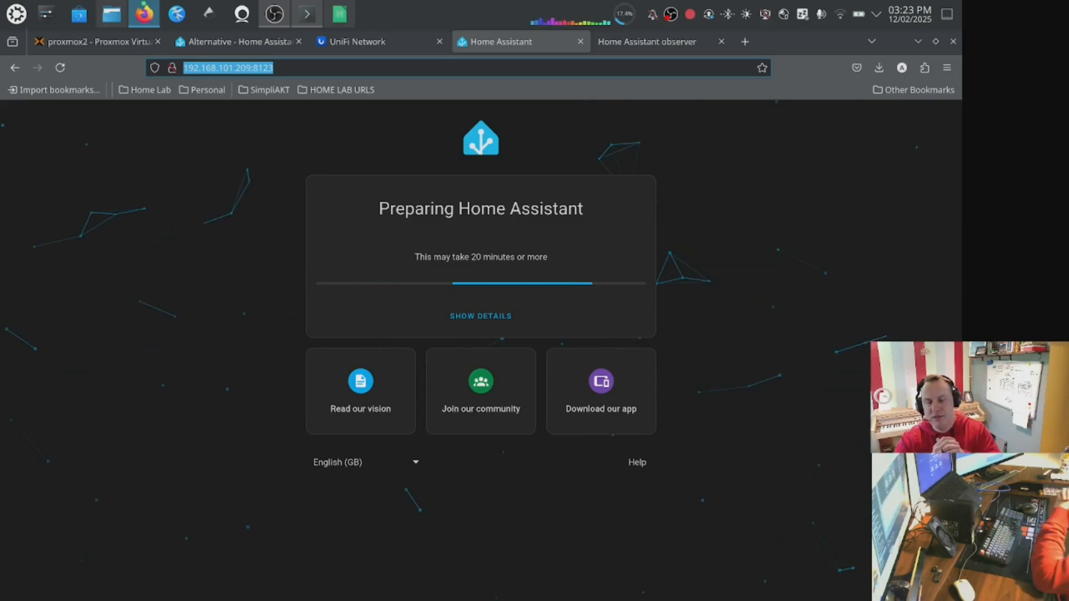